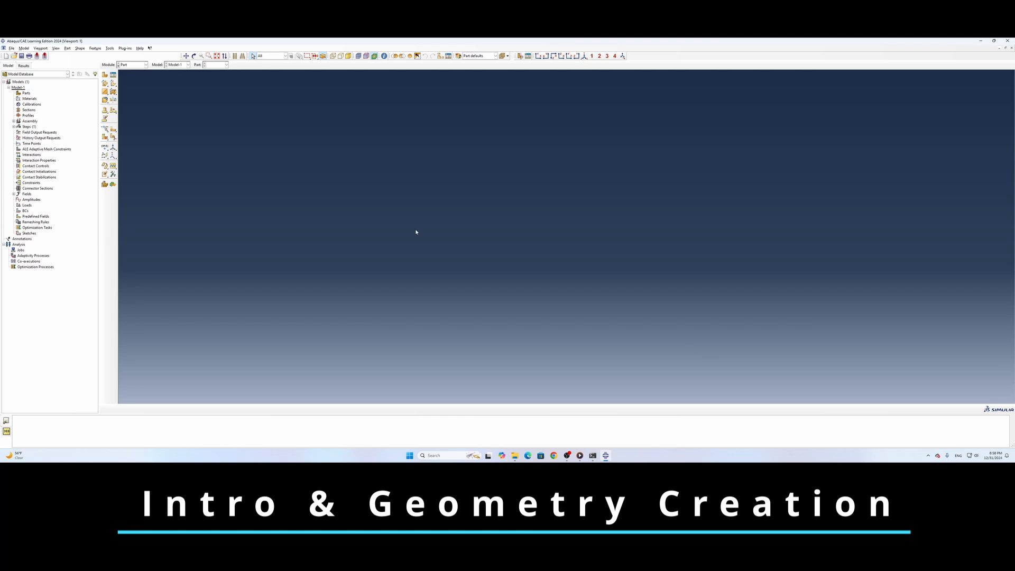
- Create a 3D deformable part named Plate with a planar shell base feature
click(25, 94)
right_click(25, 93)
click(39, 104)
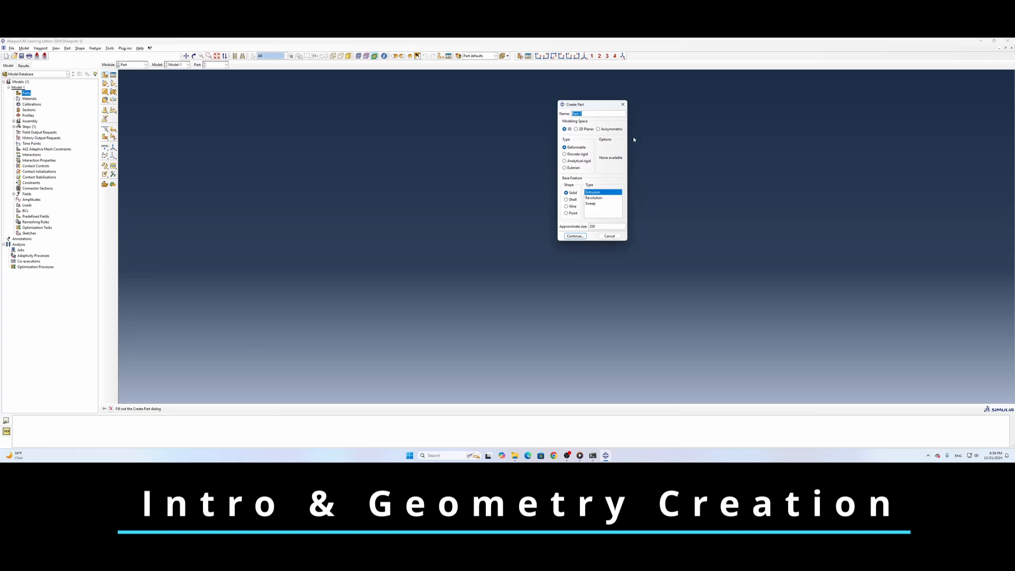
text(Plate)
click(567, 199)
click(576, 236)
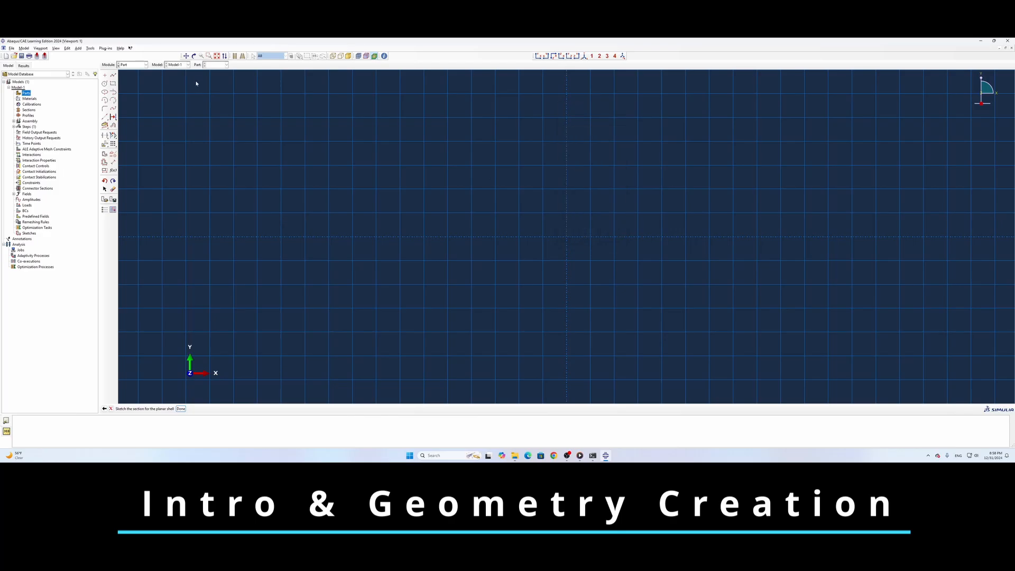
- Sketch a rectangle from the origin, about 40 wide and 16.25 high
click(113, 84)
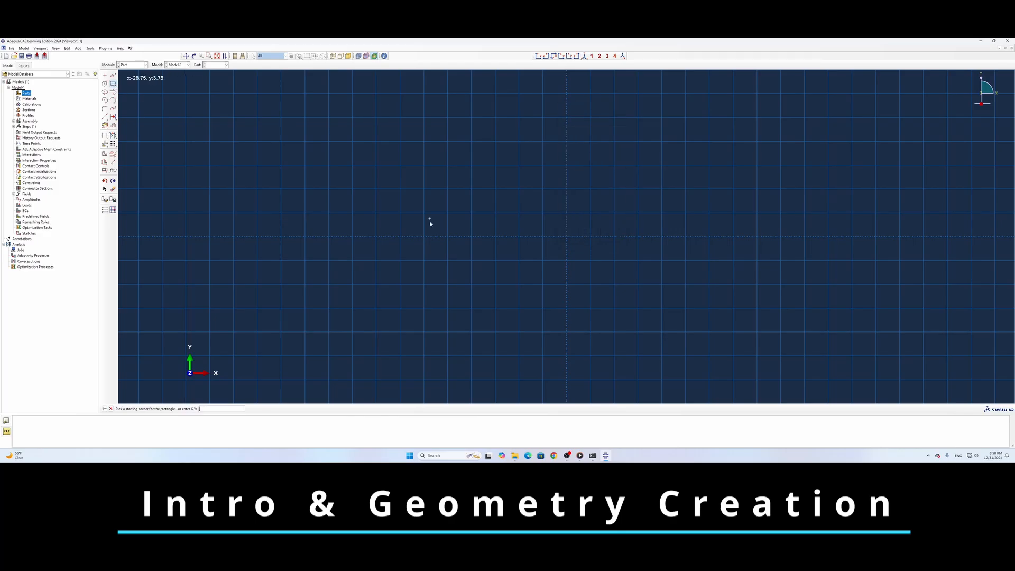
click(567, 236)
click(756, 161)
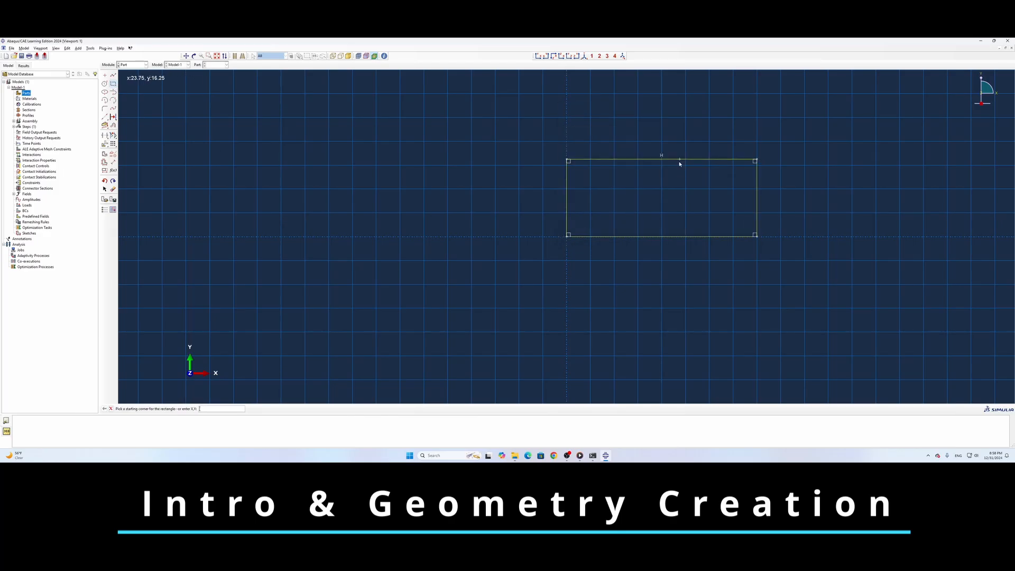
- Dimension the rectangle's lower horizontal edge and set its length to 60
click(114, 163)
click(644, 236)
click(647, 279)
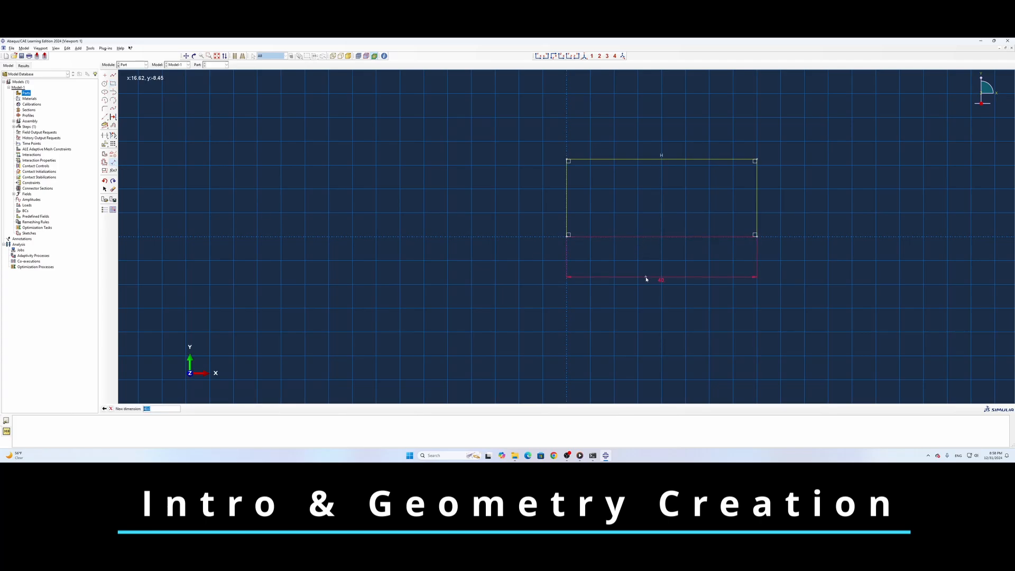
text(60)
key(Return)
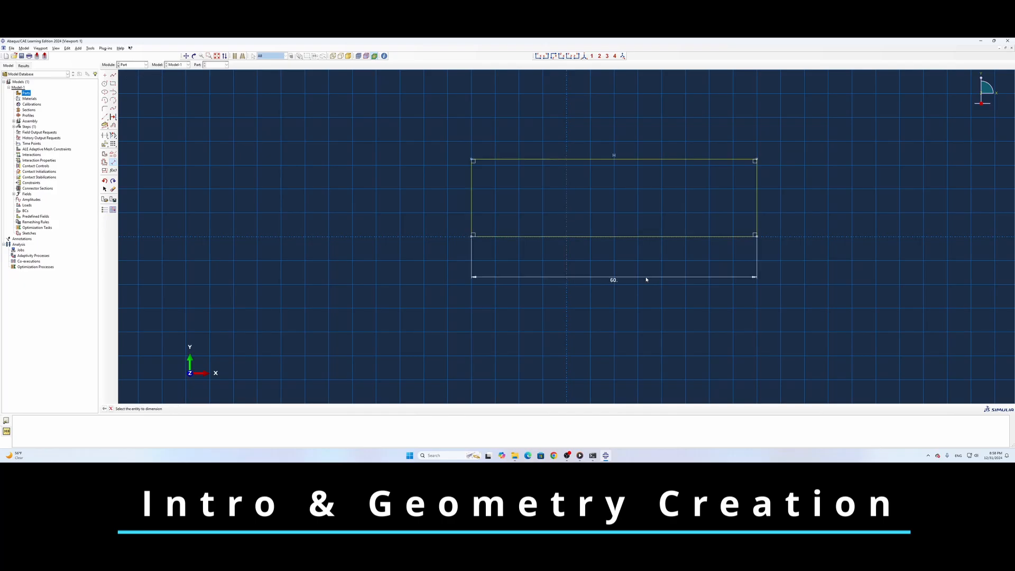
- Dimension the rectangle's vertical edge at 60 and finish the Plate sketch
click(757, 201)
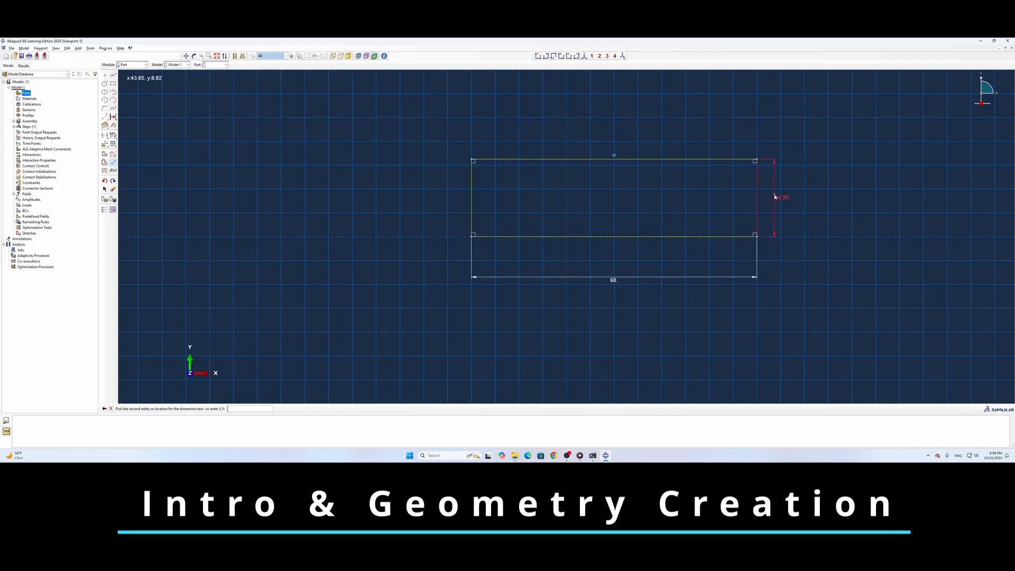
click(786, 196)
text(60)
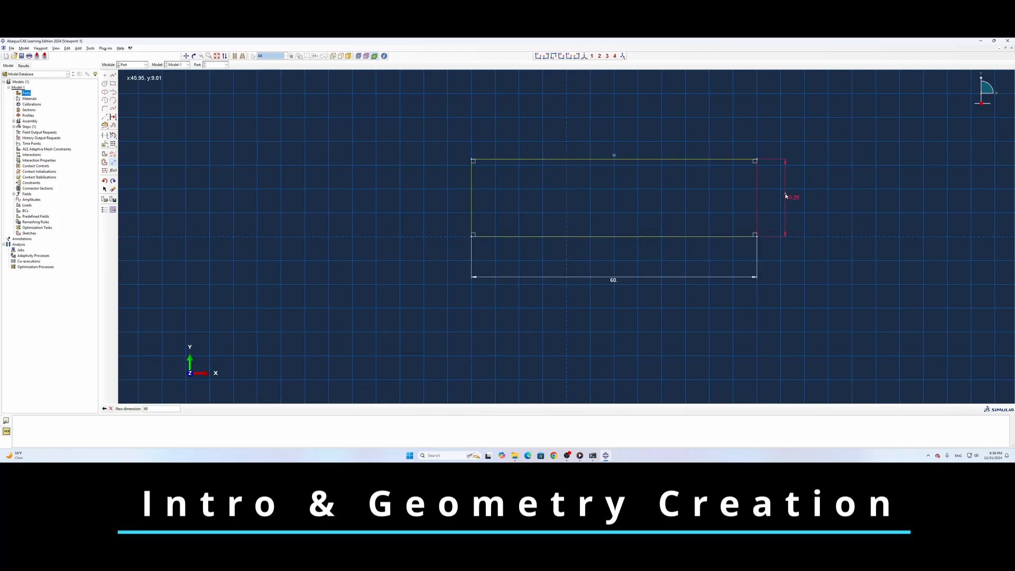
key(Return)
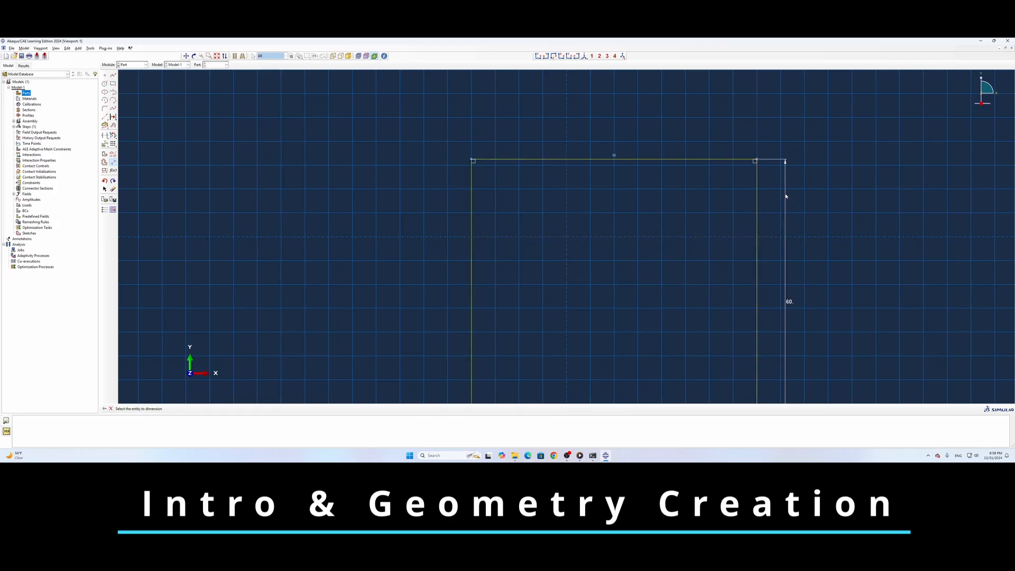
click(112, 409)
click(181, 410)
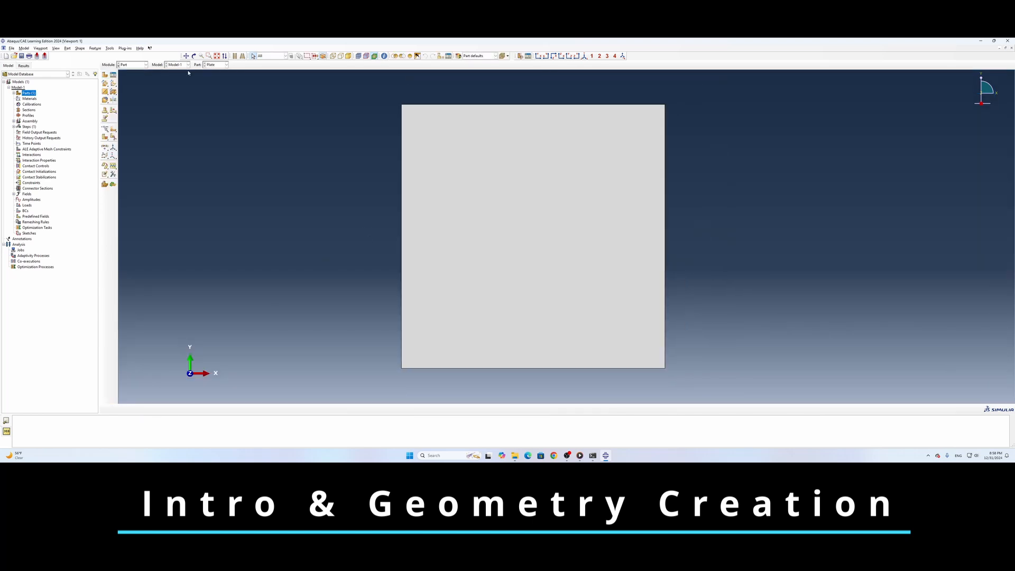
- Create a 3D deformable part named Ball with a revolved shell base feature and an approximate size of 10
click(195, 56)
drag(506, 225, 539, 253)
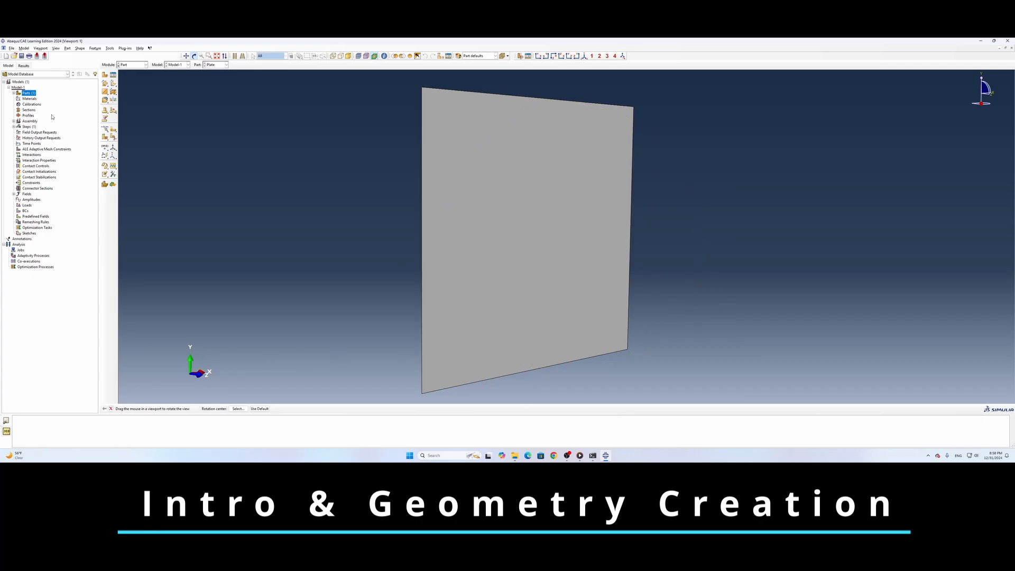
click(14, 93)
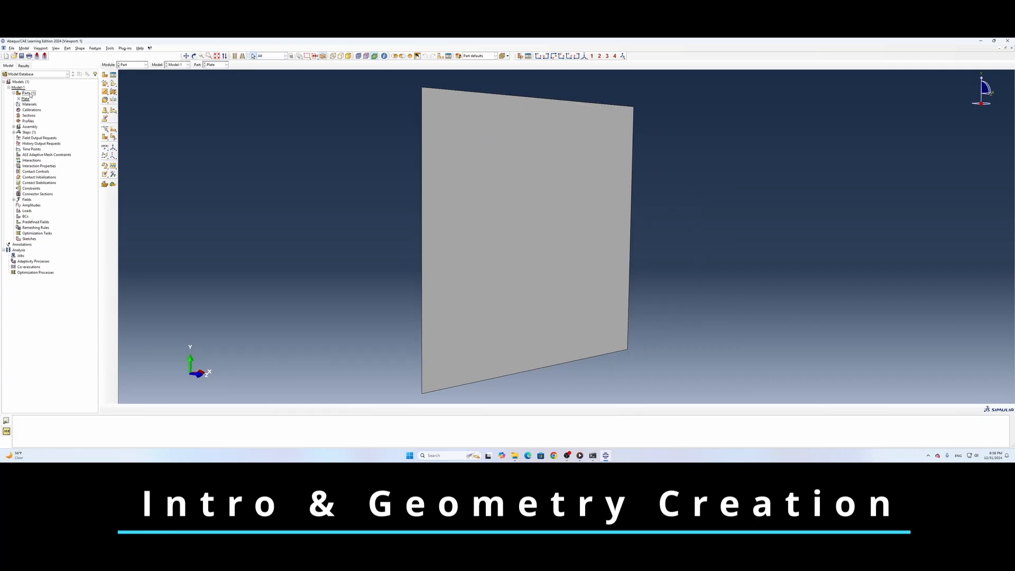
right_click(30, 94)
click(47, 97)
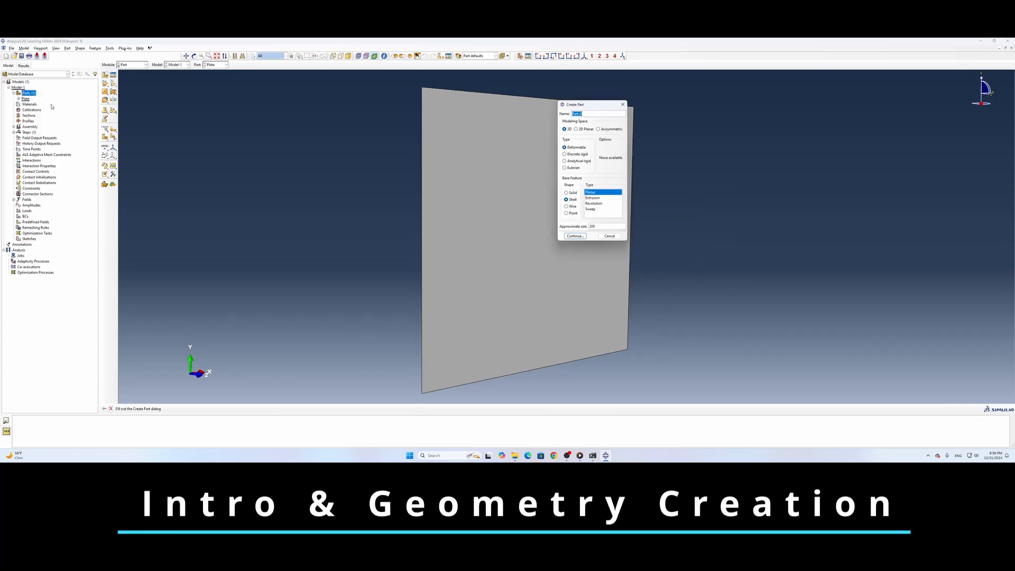
text(Ball)
click(597, 204)
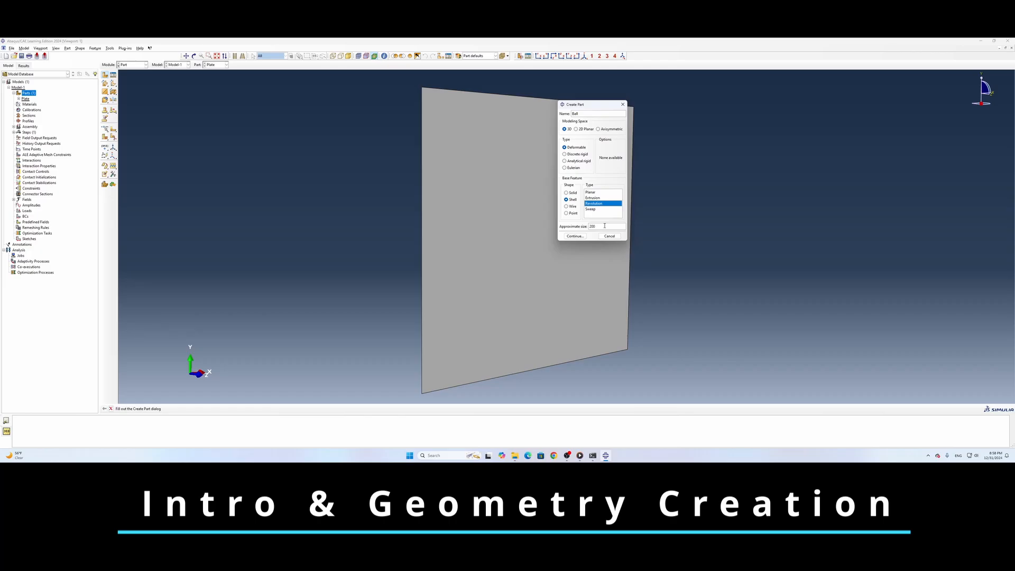
drag(605, 226, 572, 225)
text(10)
click(575, 236)
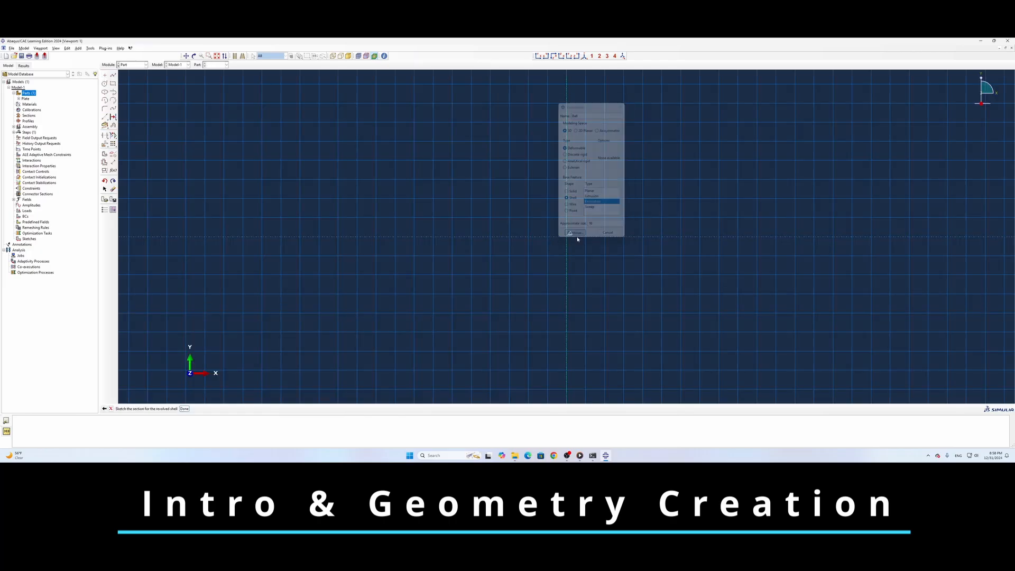
- Sketch a circle centred on the origin with a radius of about 1.2
click(105, 84)
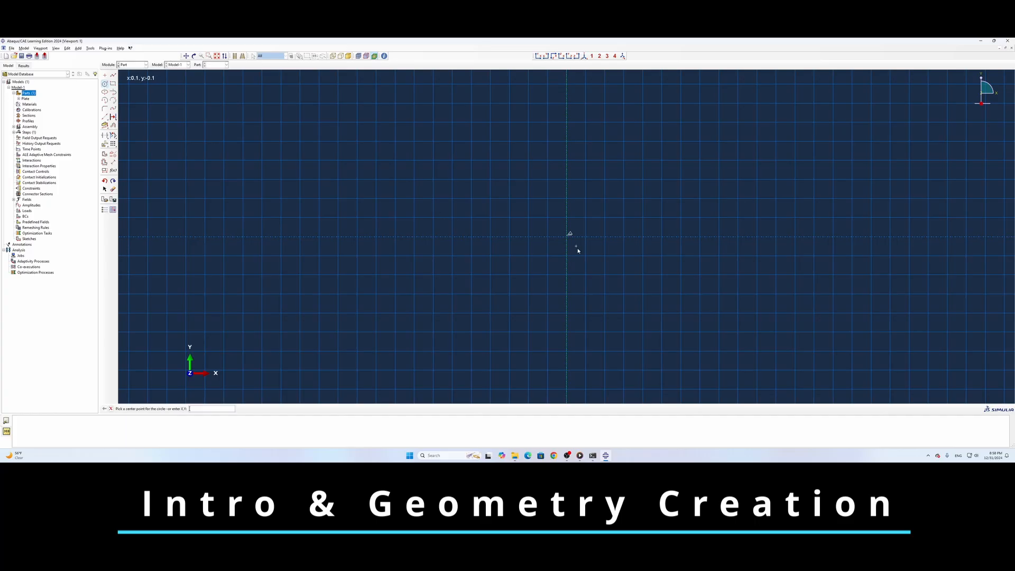
click(567, 236)
click(683, 237)
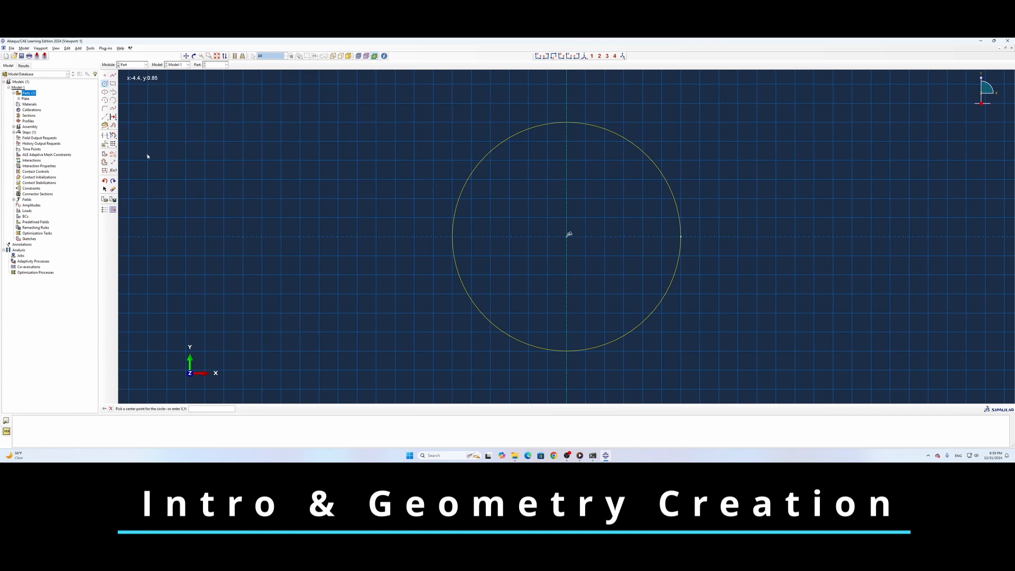
- Dimension the circle's radius and set it to 4
click(114, 163)
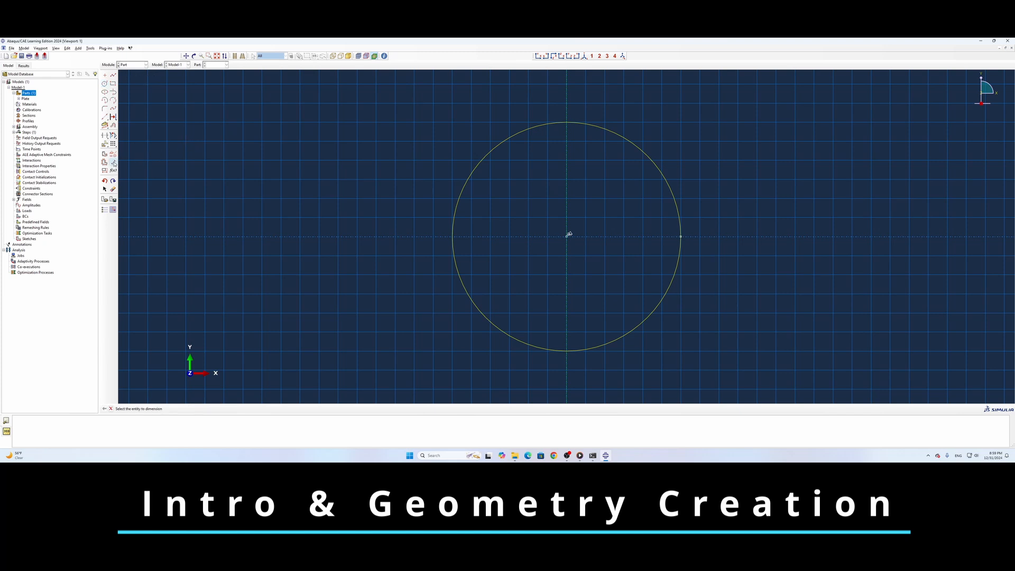
click(654, 157)
click(688, 155)
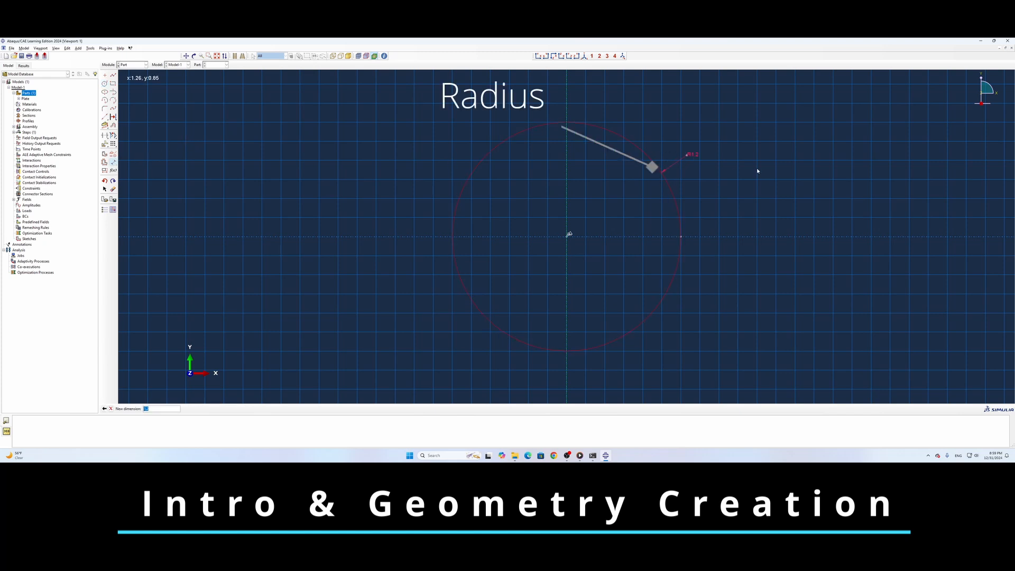
text(4)
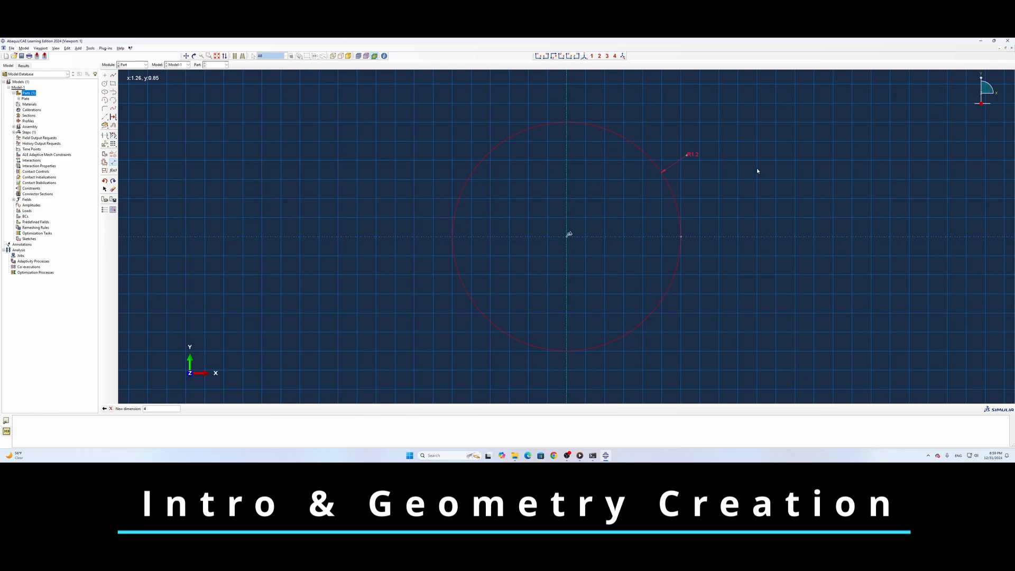
key(Return)
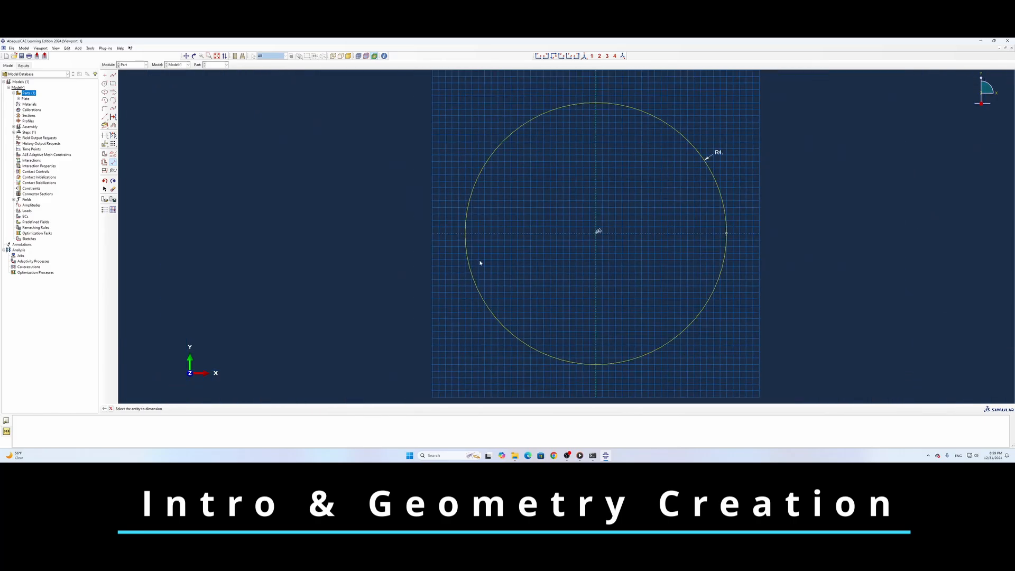
- Draw a vertical diameter line along the revolution axis, then trim away the circle's left half and the line
click(114, 76)
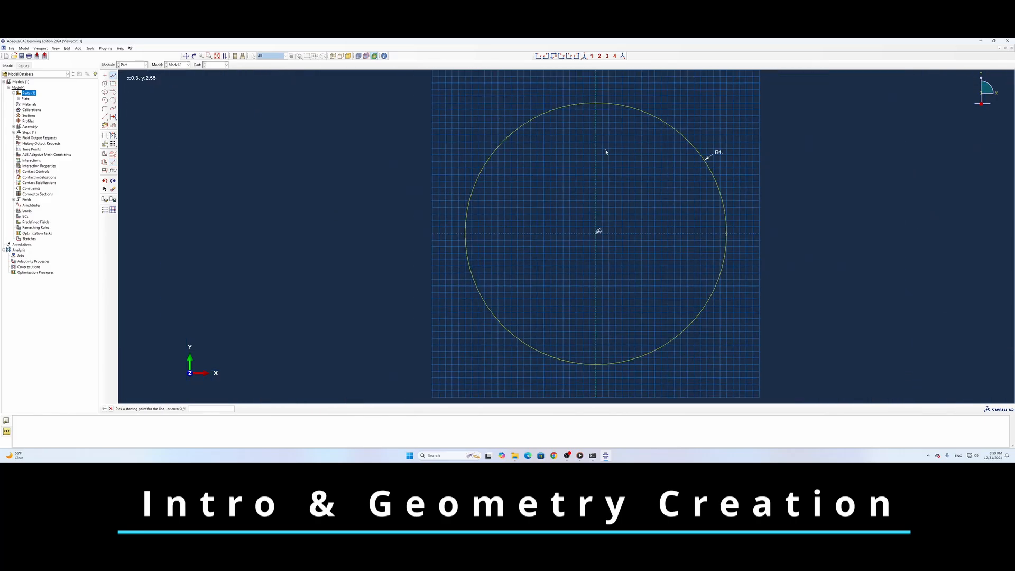
click(597, 106)
click(598, 364)
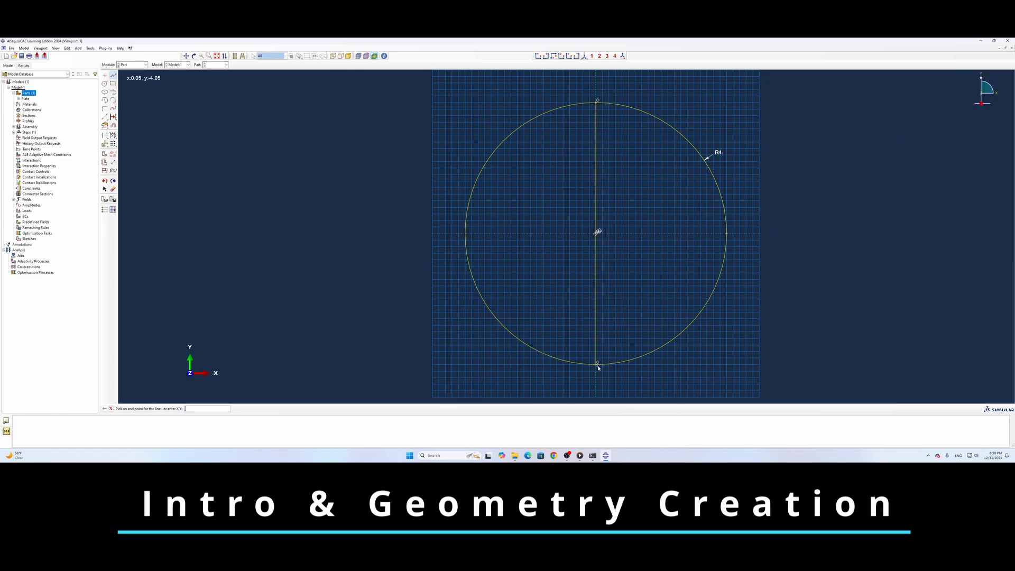
click(104, 135)
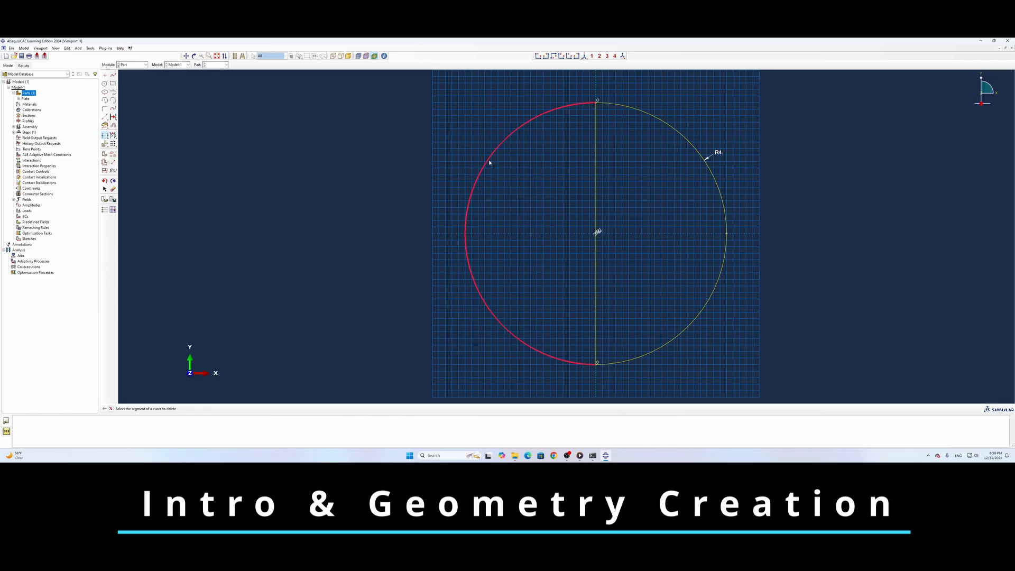
click(490, 163)
click(598, 176)
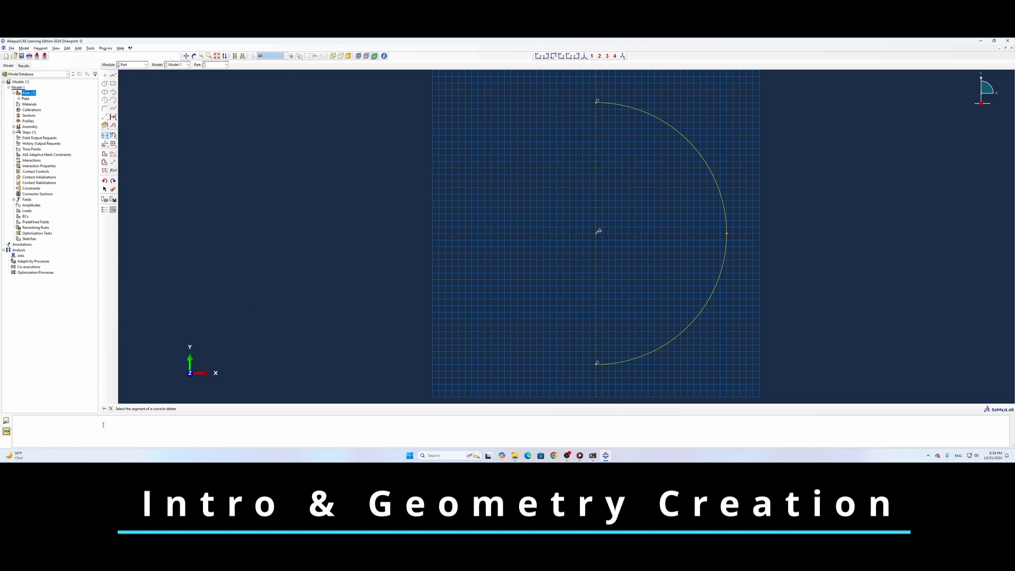
- Finish the semicircle sketch and revolve it 360 degrees to form the Ball shell
click(111, 409)
click(184, 409)
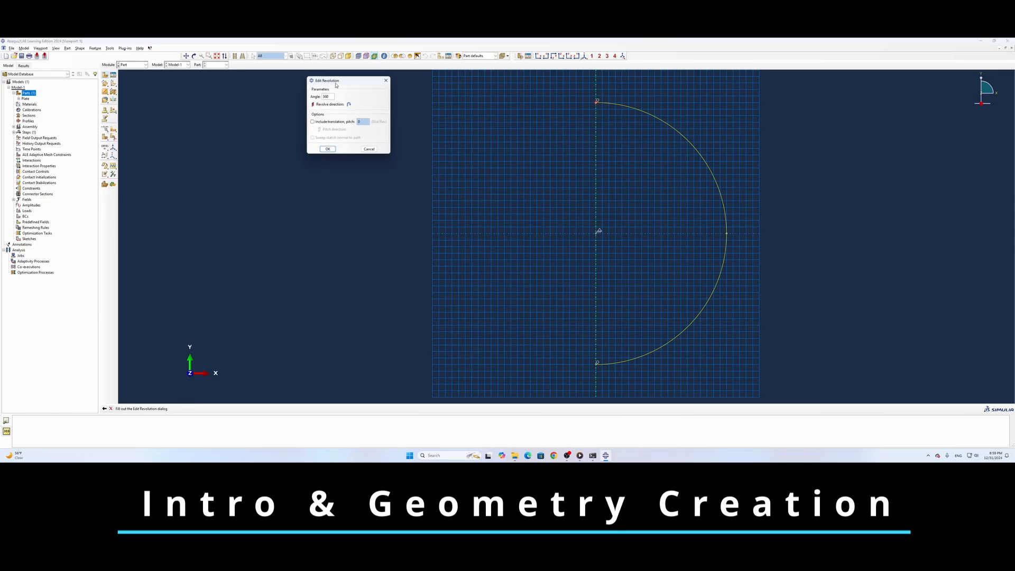
click(335, 149)
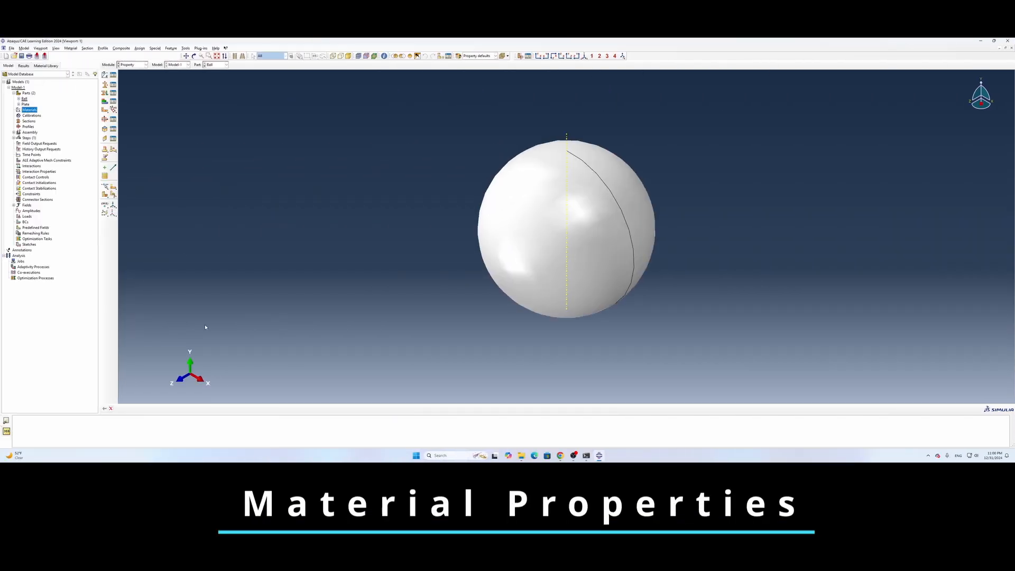
- Create a material named Plate and add a uniform density behavior to it
double_click(32, 111)
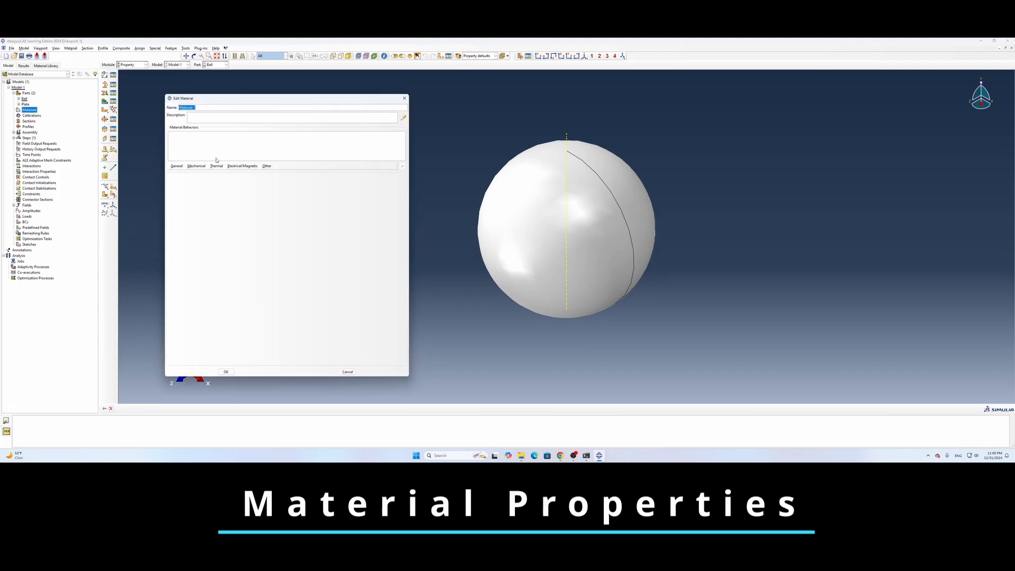
text(Plate)
click(177, 166)
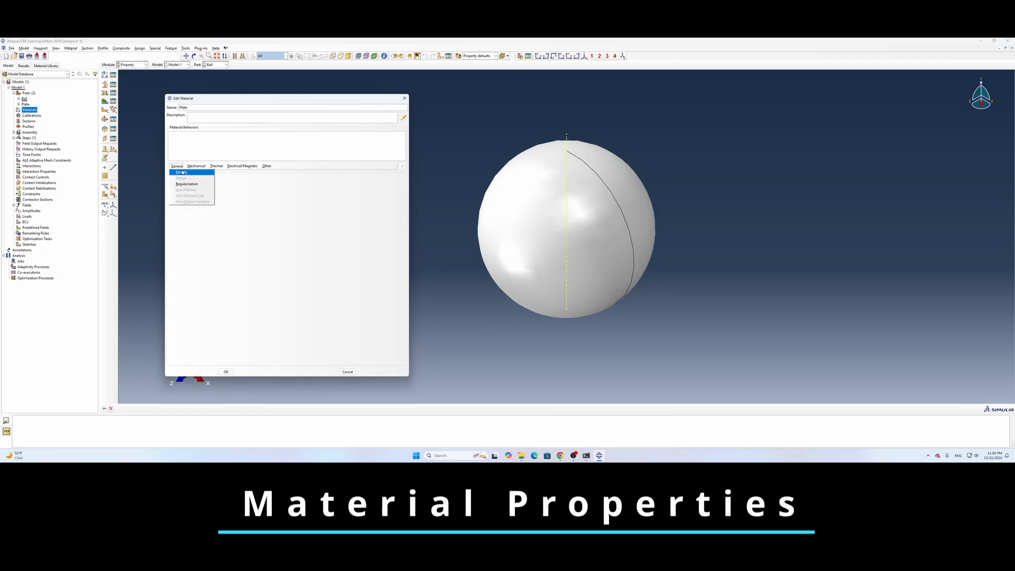
click(182, 173)
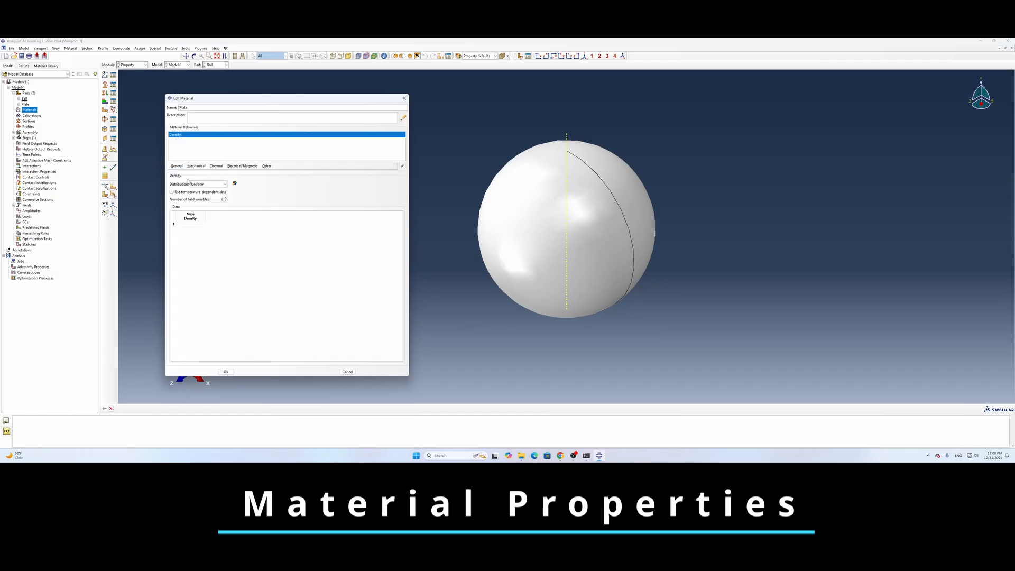
click(197, 226)
- Add isotropic elastic behavior to the Plate material, entering its Young's modulus and a Poisson's ratio of 0.3
click(196, 166)
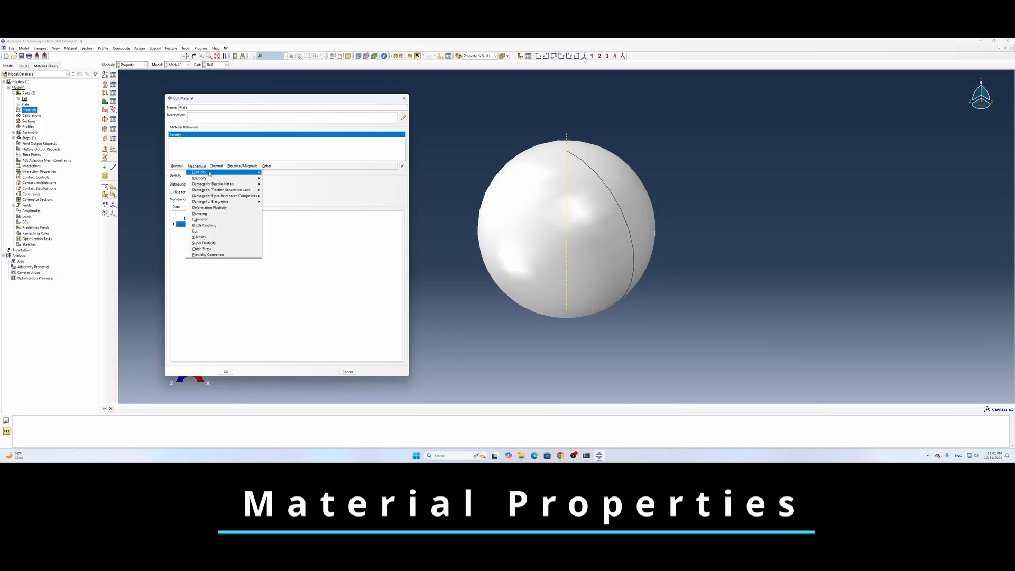
mouse_move(249, 172)
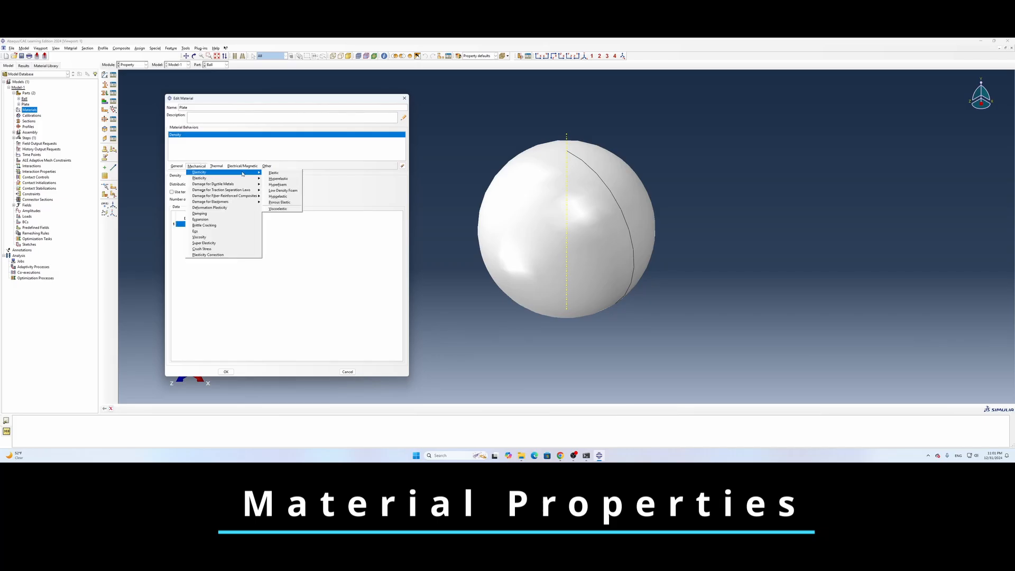
click(274, 173)
click(200, 246)
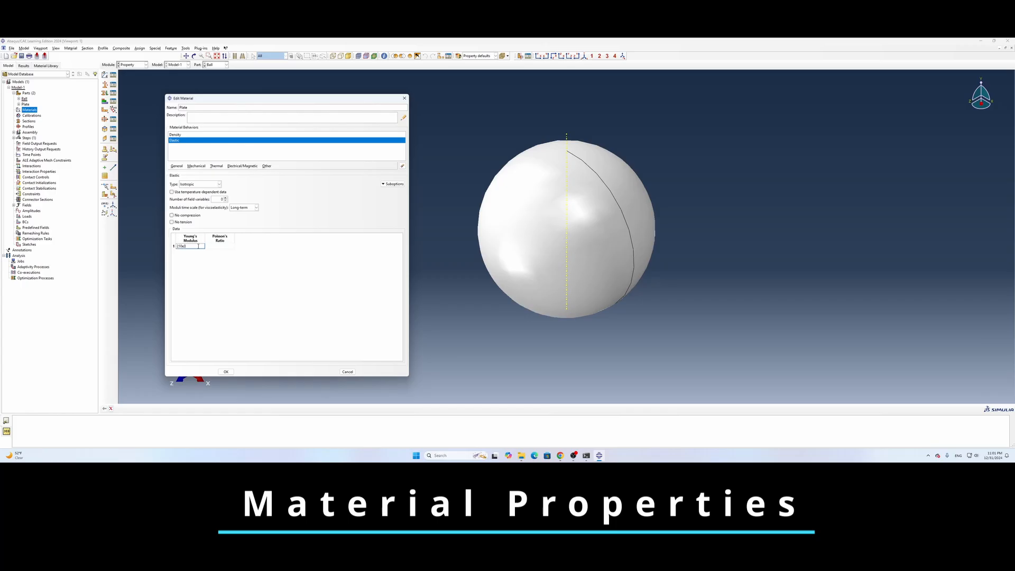
click(225, 247)
text(0.3)
- Add isotropic plasticity to the Plate material with six yield stress/plastic strain rows: 650/0, 670/0.01, 690/0.02, 700/0.1, 710/0.15, 720/0.5
click(197, 166)
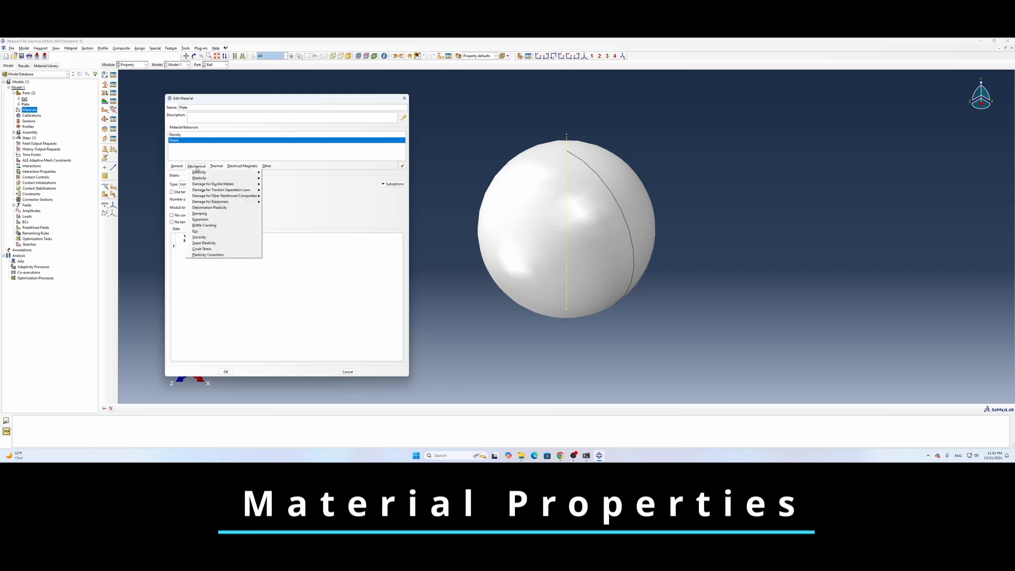
mouse_move(222, 178)
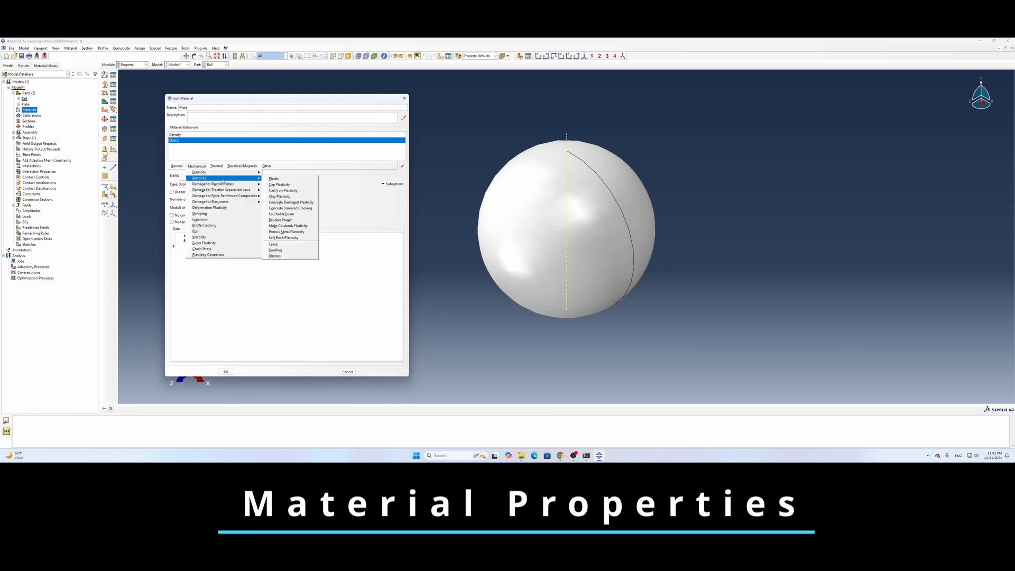
click(280, 180)
click(194, 247)
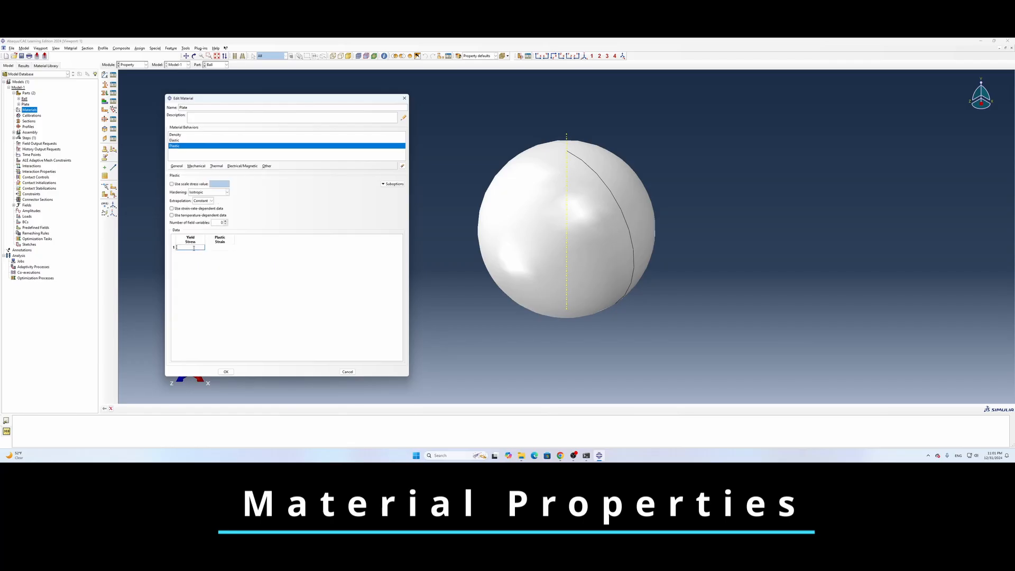
text(650	0 670	0.01 690	0.02 700	0.1 710	0.15 720	0.5)
- Add a Ductile Damage behavior to the Plate material and set its fracture strain to 0.6
click(196, 167)
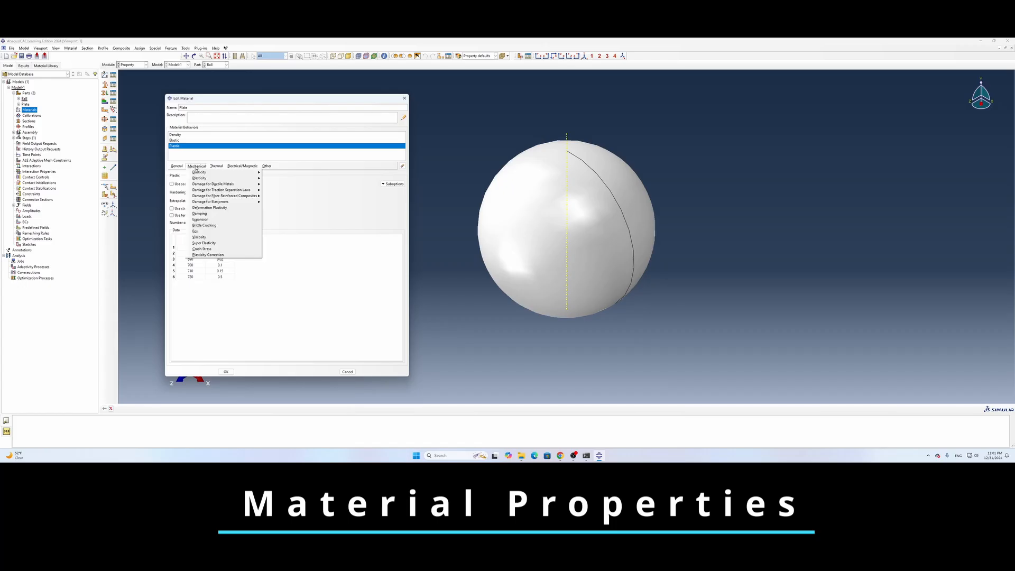
mouse_move(236, 185)
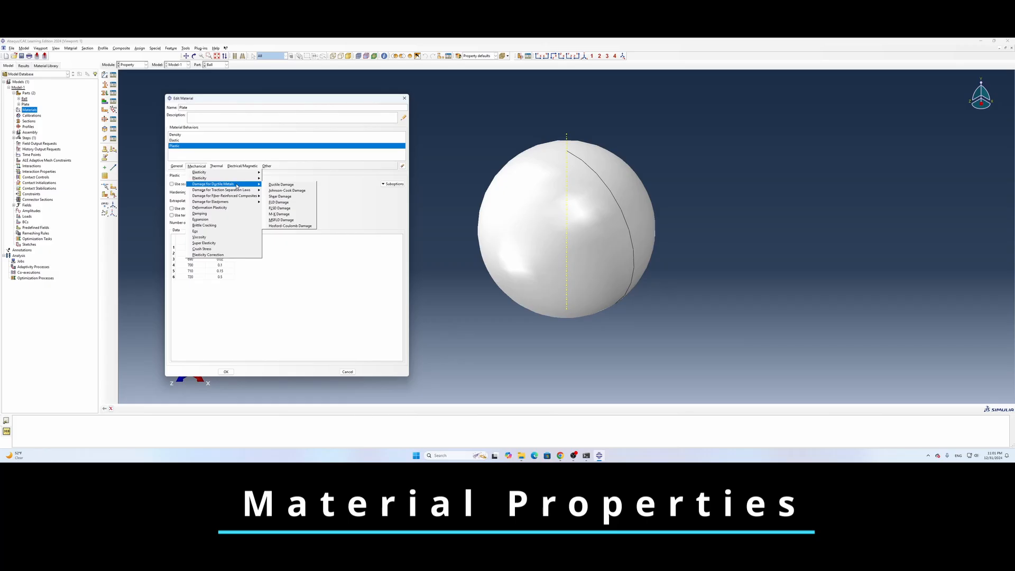
click(281, 187)
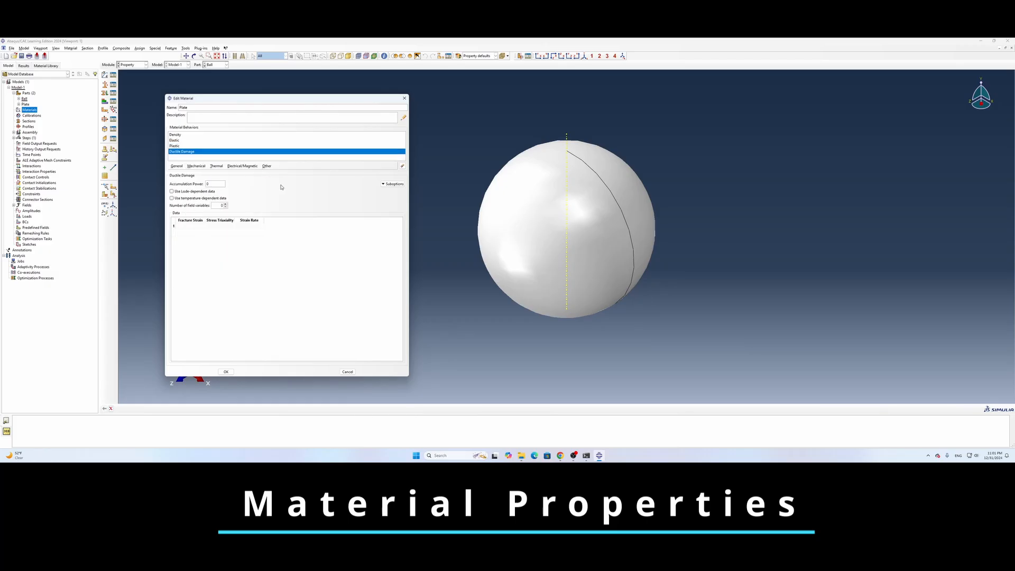
click(191, 226)
click(175, 147)
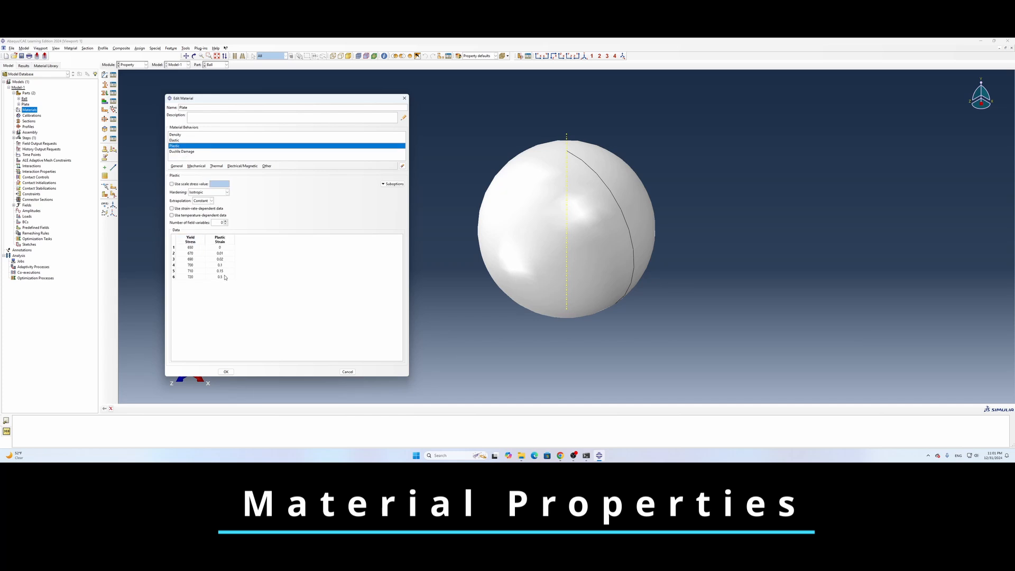
click(182, 153)
click(189, 225)
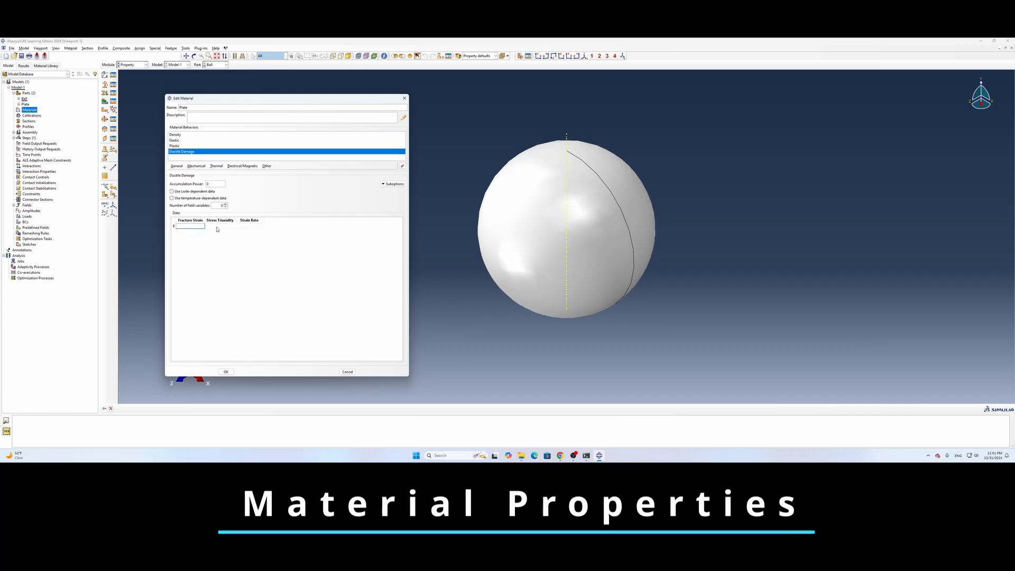
text(0.6)
click(217, 227)
- Review the elastic and plastic data, then complete the ductile damage row with stress triaxiality 0.3333 and strain rate 0
click(176, 140)
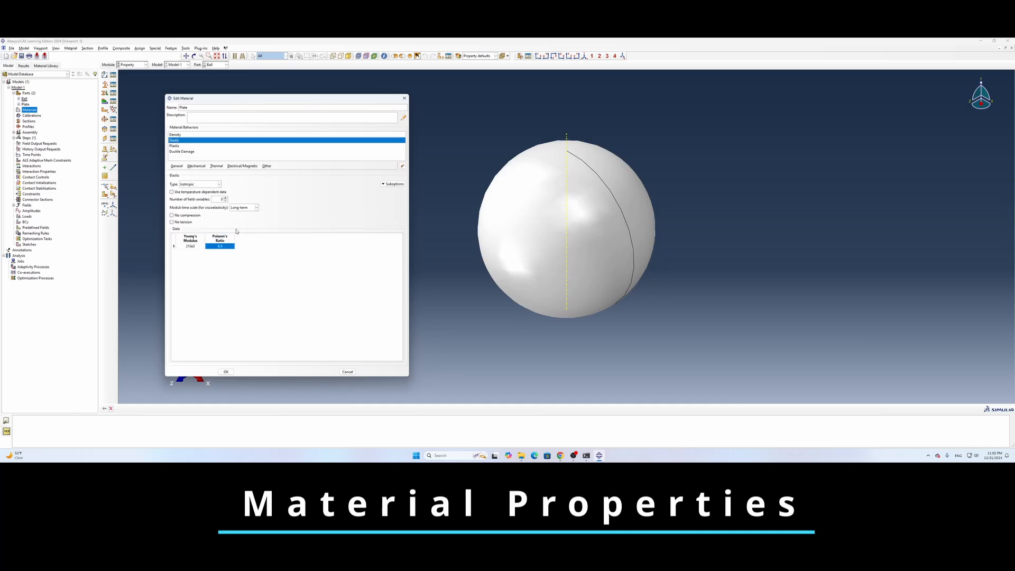
click(176, 146)
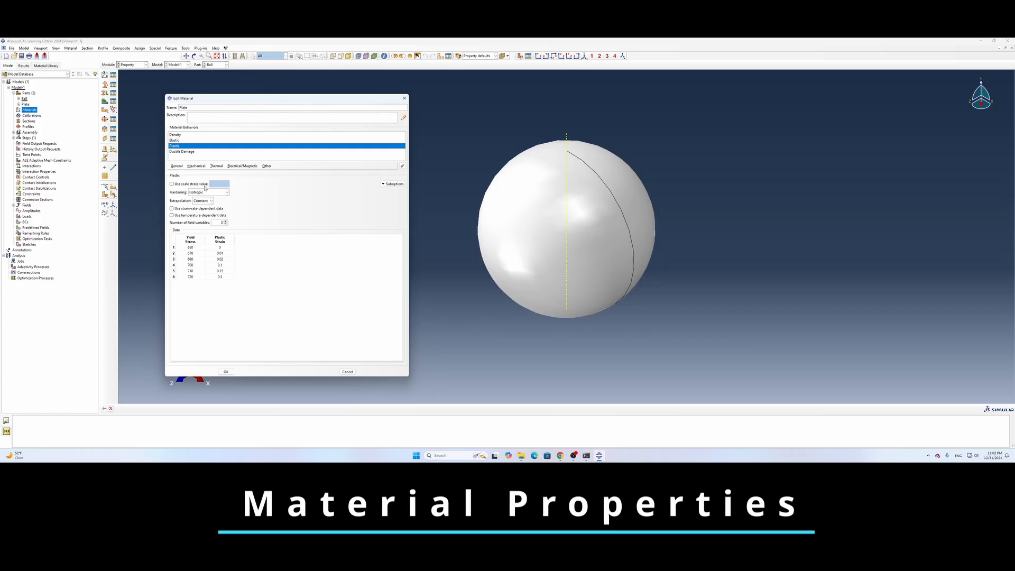
click(183, 152)
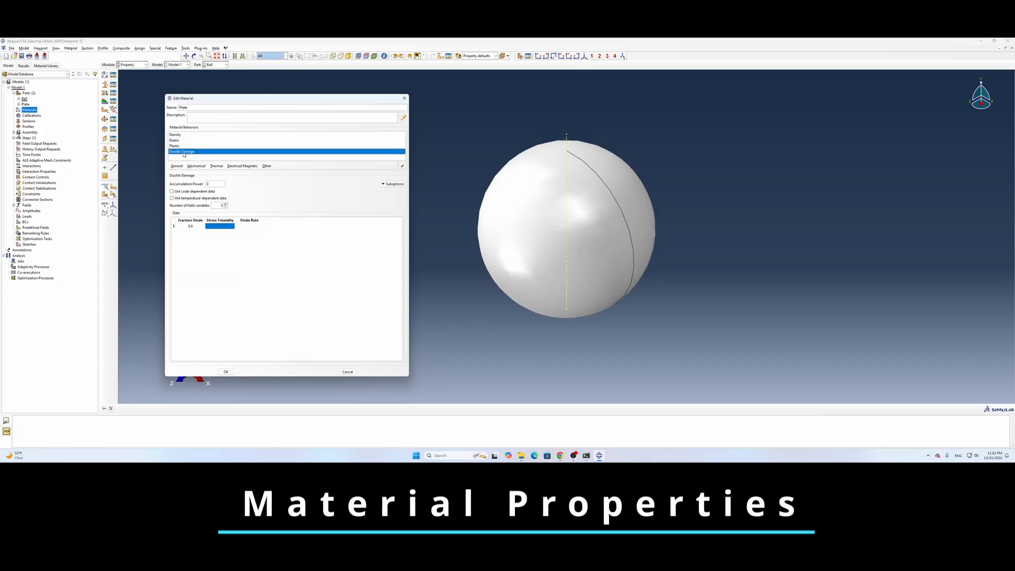
click(222, 226)
click(252, 226)
- Add displacement-type damage evolution with linear softening, enter the displacement at failure, and save the Plate material
click(397, 184)
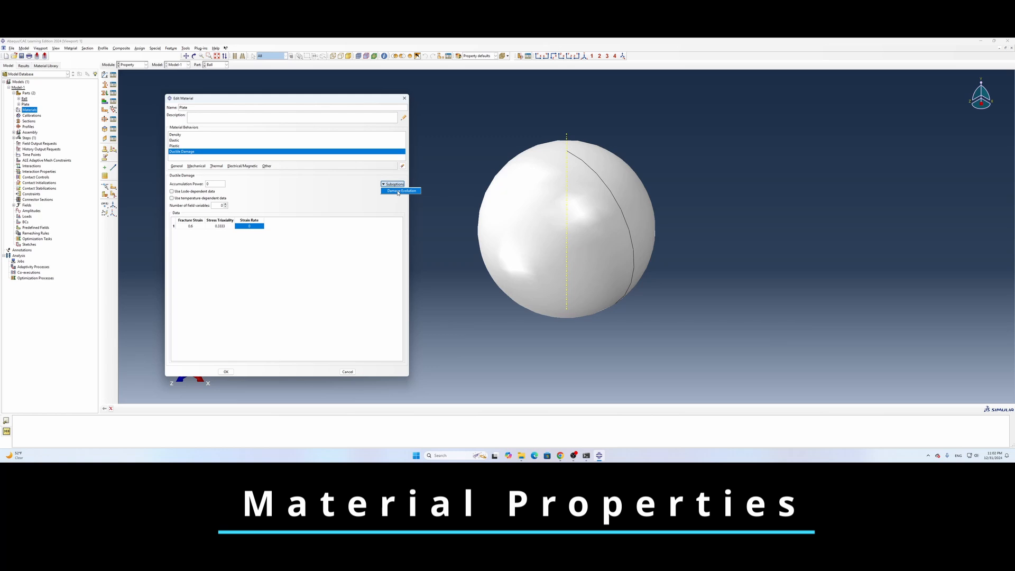
click(398, 192)
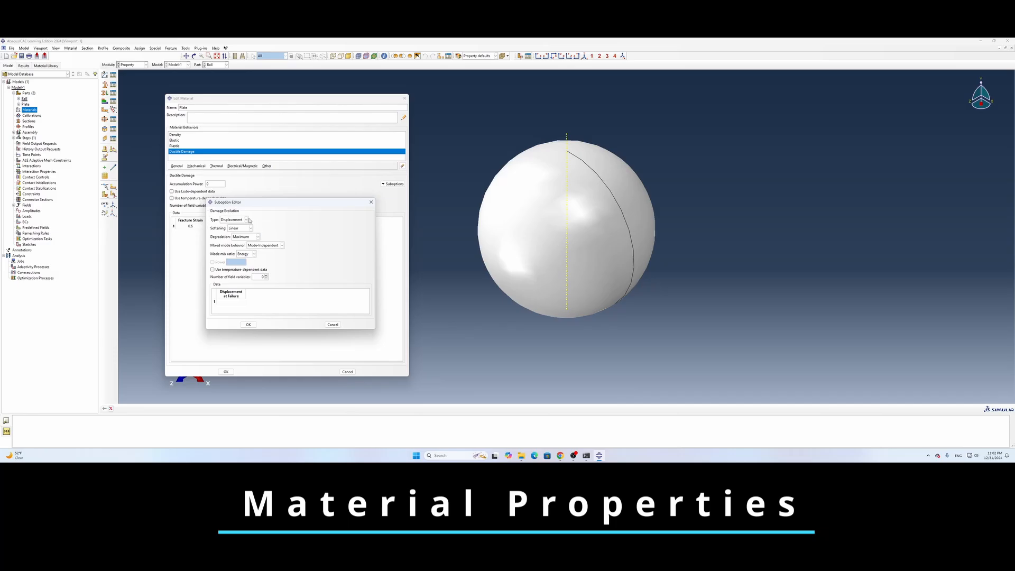
click(238, 303)
click(248, 324)
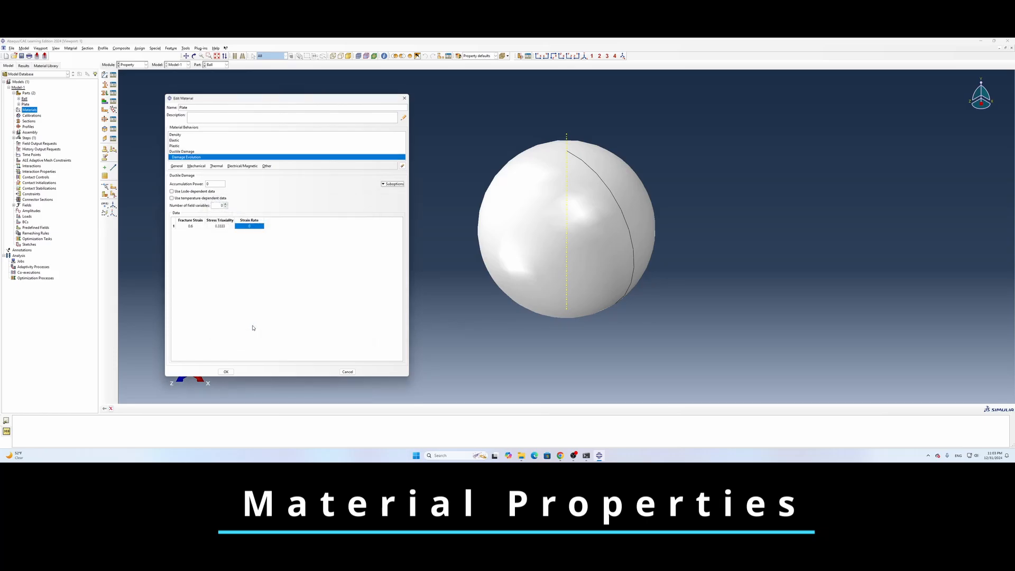
click(227, 372)
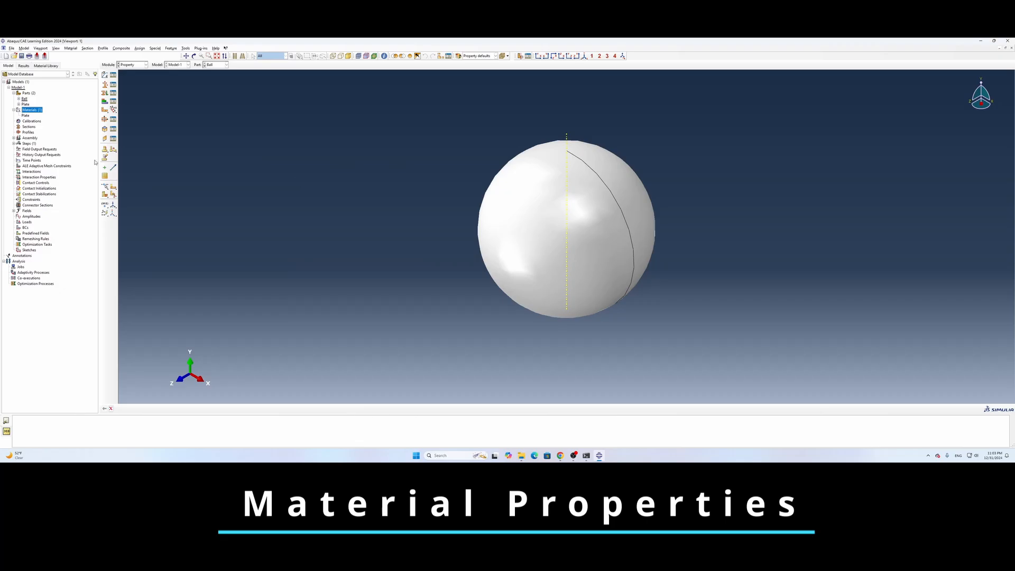
- Copy the Plate material to a new material named Ball
click(26, 116)
right_click(27, 117)
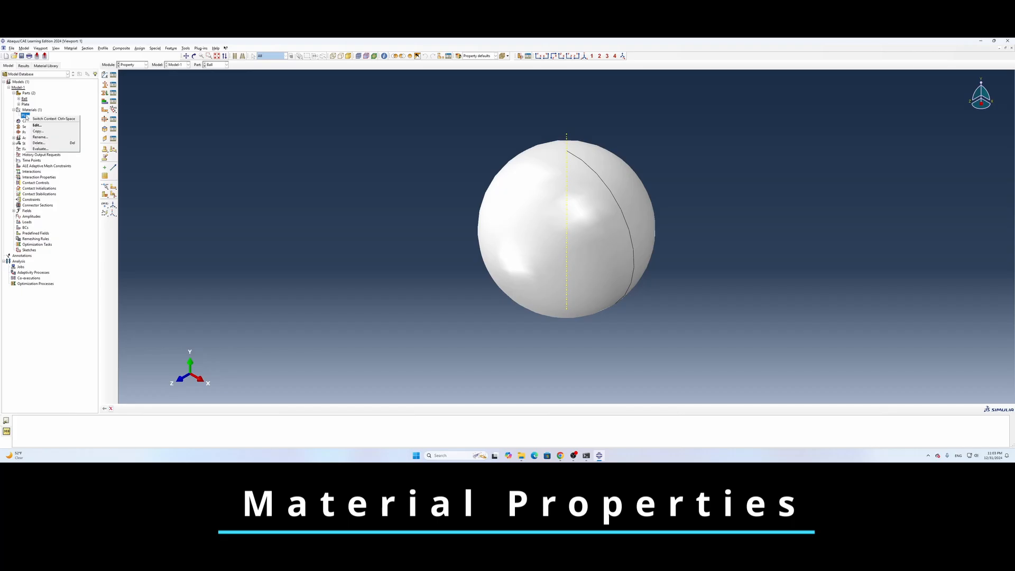
click(47, 131)
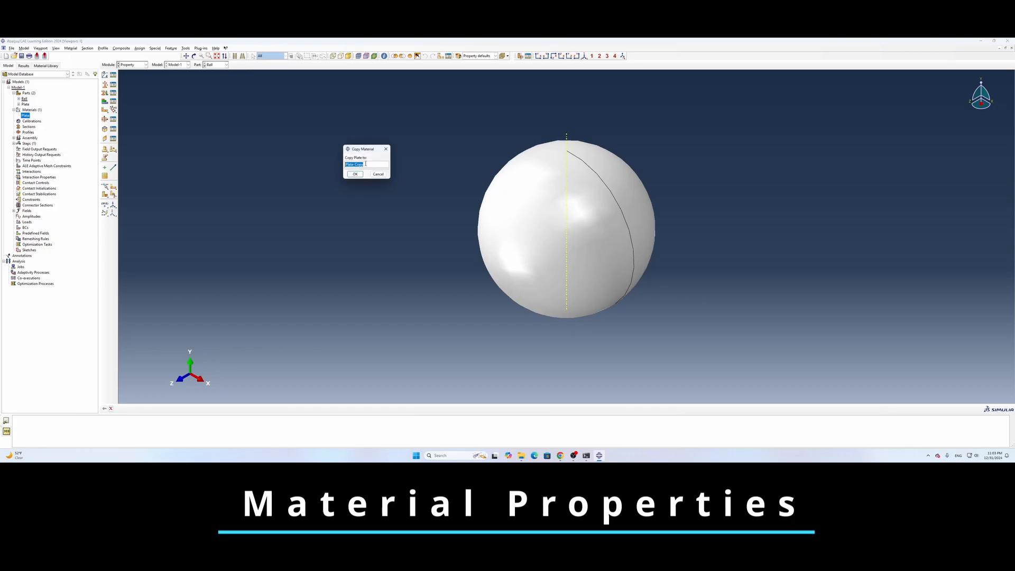
text(Ball)
click(356, 174)
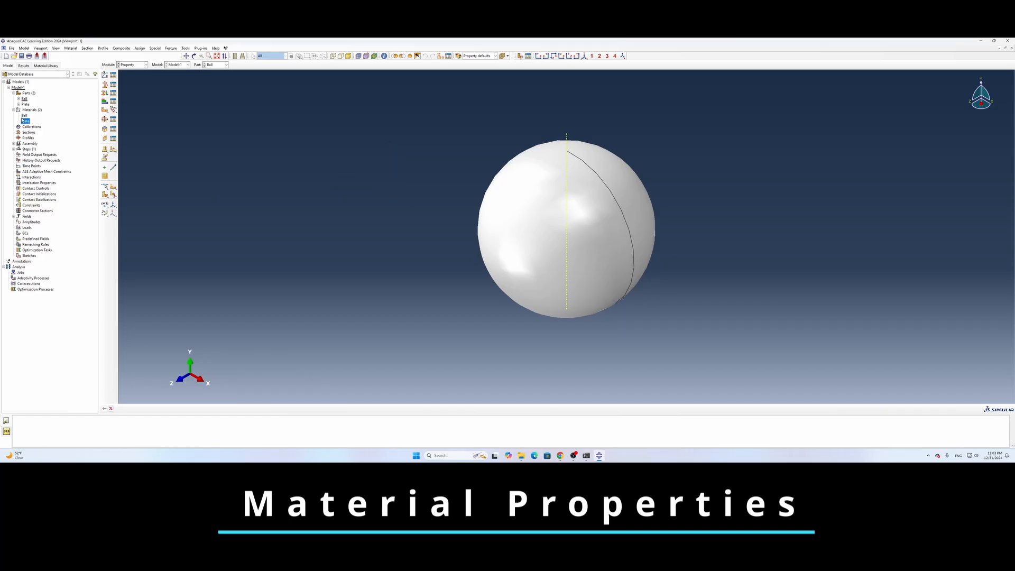
- Edit the mass density of the Ball material and save the material
double_click(24, 115)
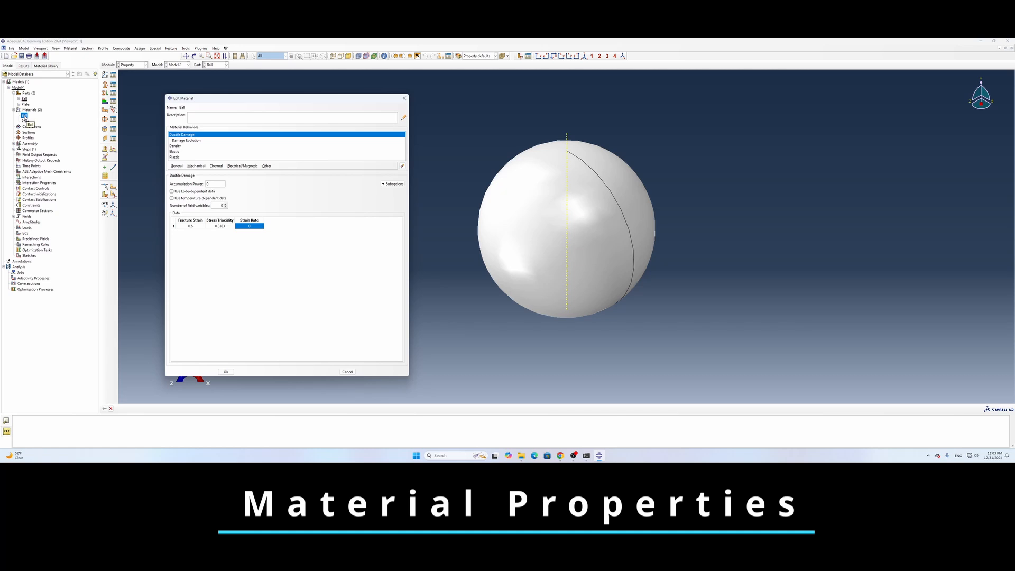
click(173, 147)
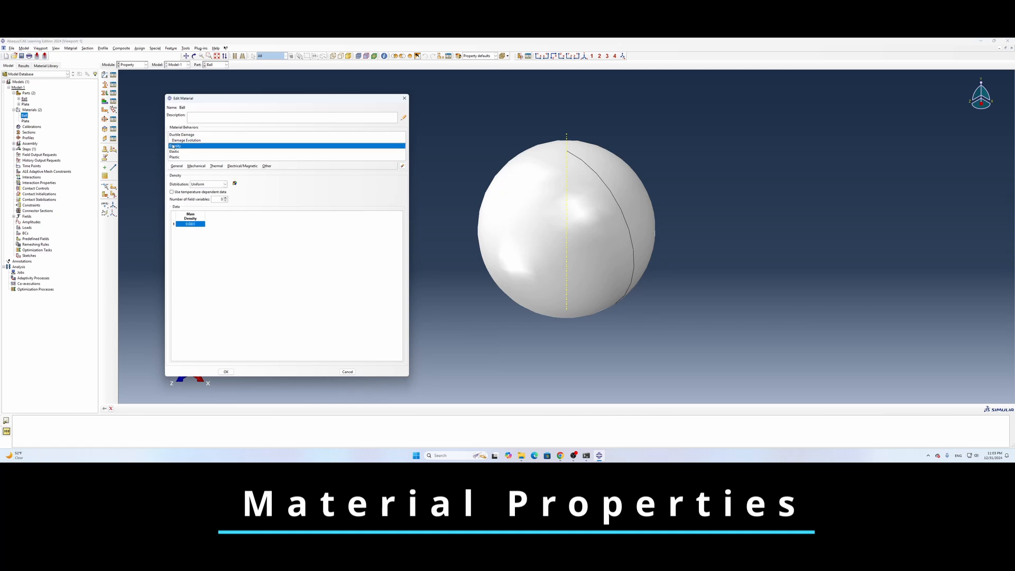
double_click(194, 225)
drag(183, 221, 187, 223)
click(226, 372)
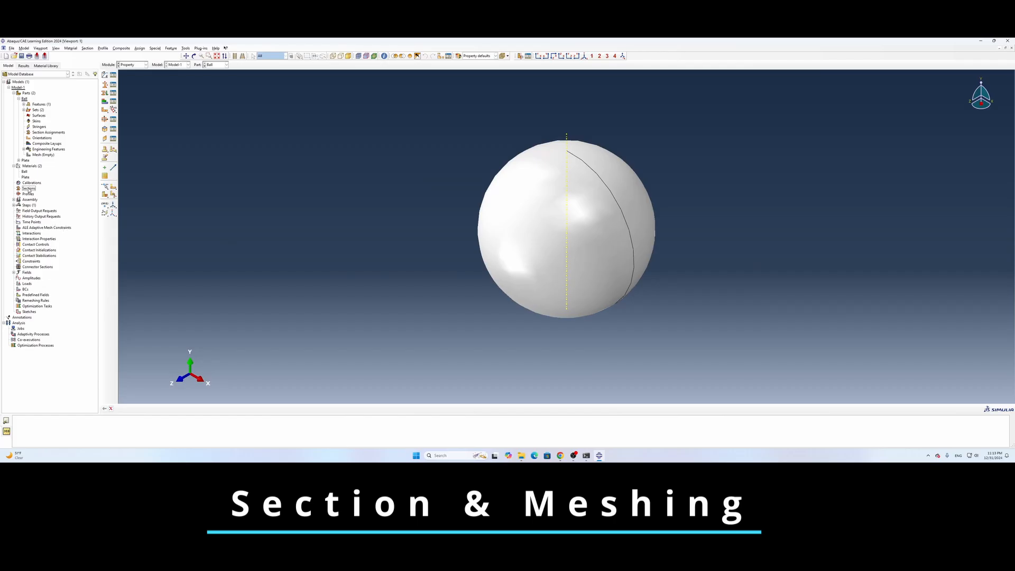
- Create a homogeneous shell section named Plate with a shell thickness of 4 and the Plate material
double_click(29, 189)
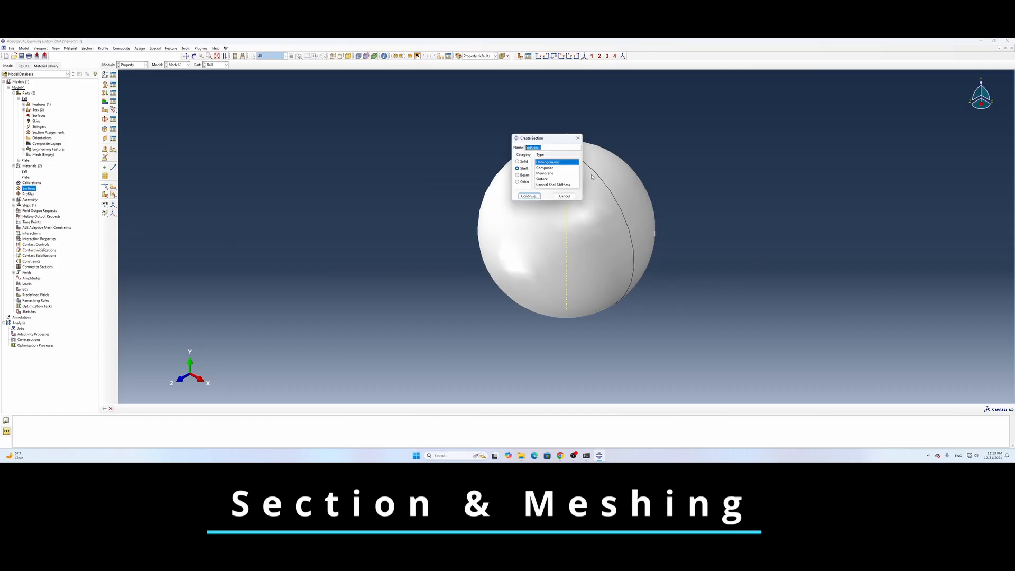
text(Plate)
click(529, 196)
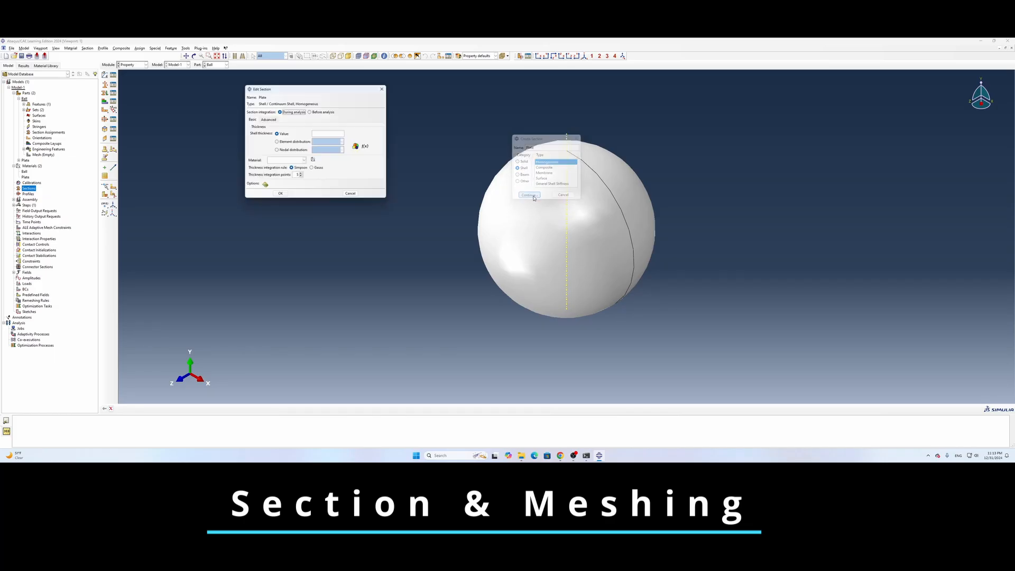
click(333, 134)
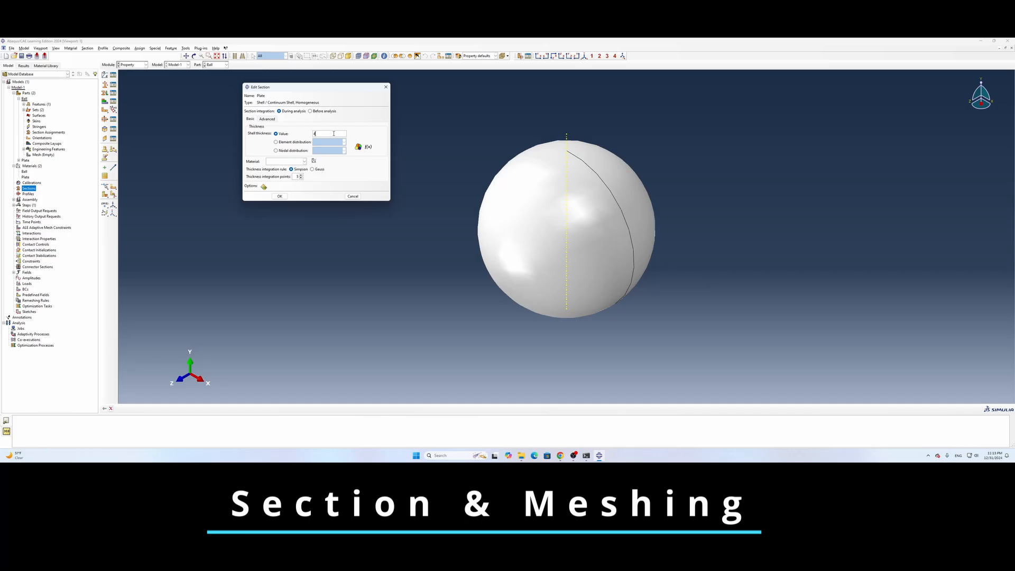
text(4)
click(304, 162)
click(294, 176)
click(280, 196)
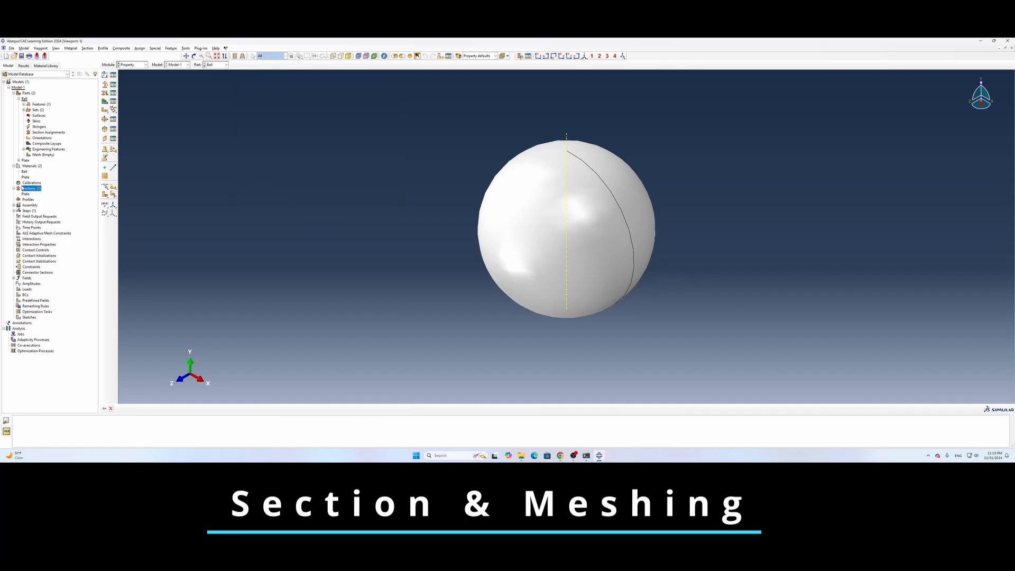
- Create a homogeneous shell section named Ball, entering its shell thickness and choosing the Ball material
right_click(33, 189)
click(47, 199)
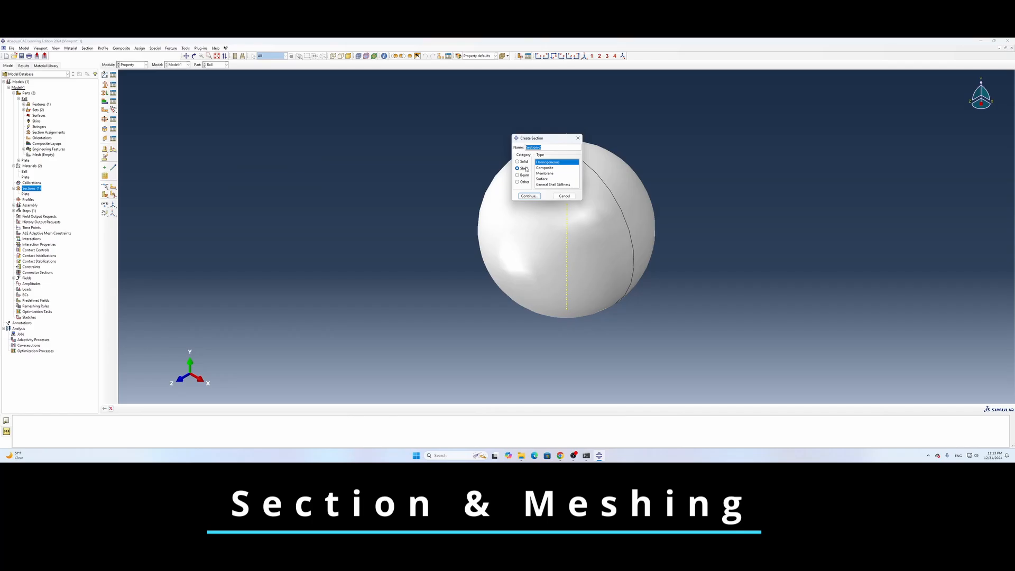
text(Ball)
click(537, 196)
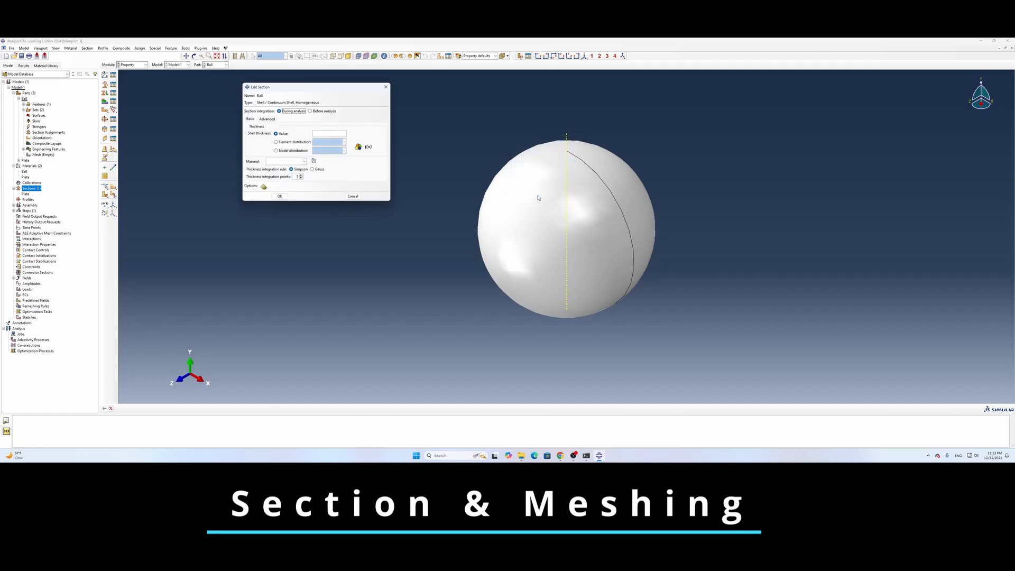
drag(331, 87, 280, 131)
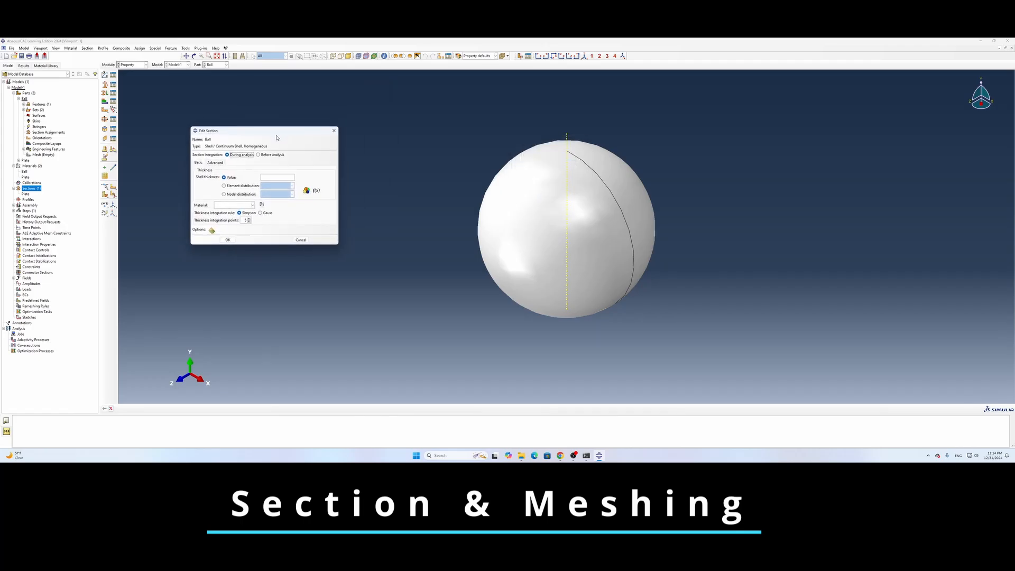
click(283, 176)
click(252, 205)
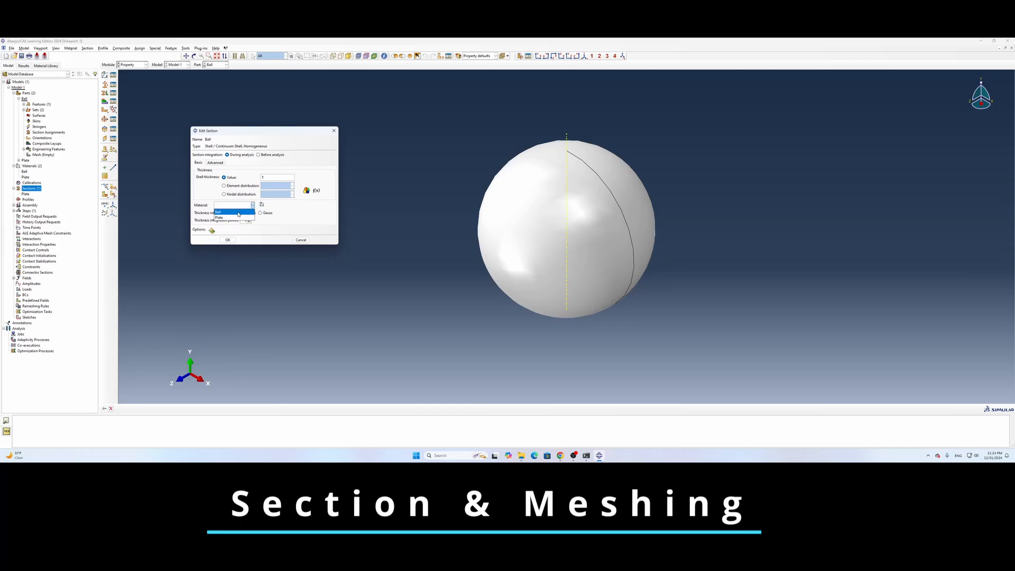
click(227, 211)
click(228, 239)
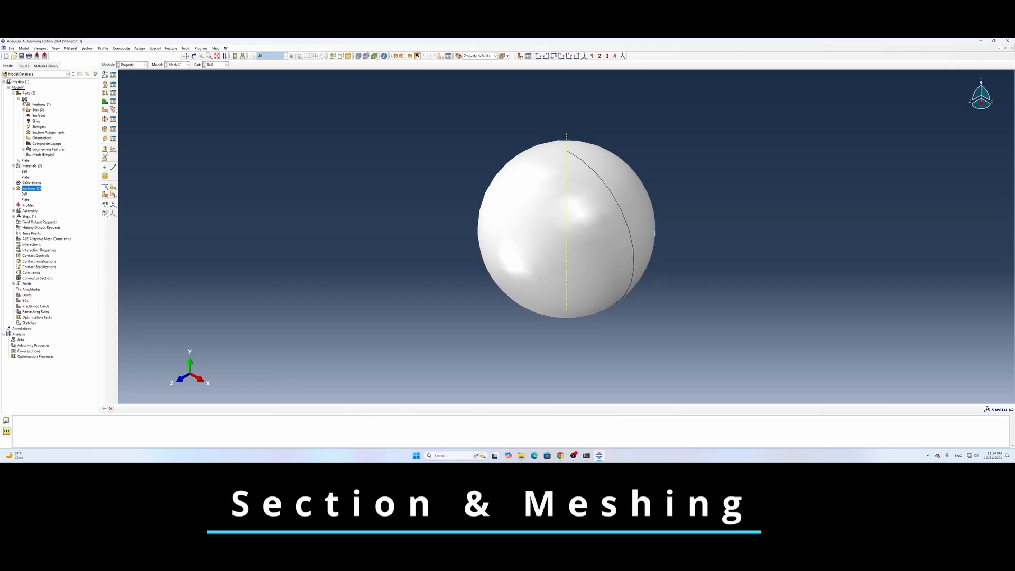
- Assign the Ball section to the entire ball part, with the shell offset defined at the top surface
click(24, 99)
double_click(46, 132)
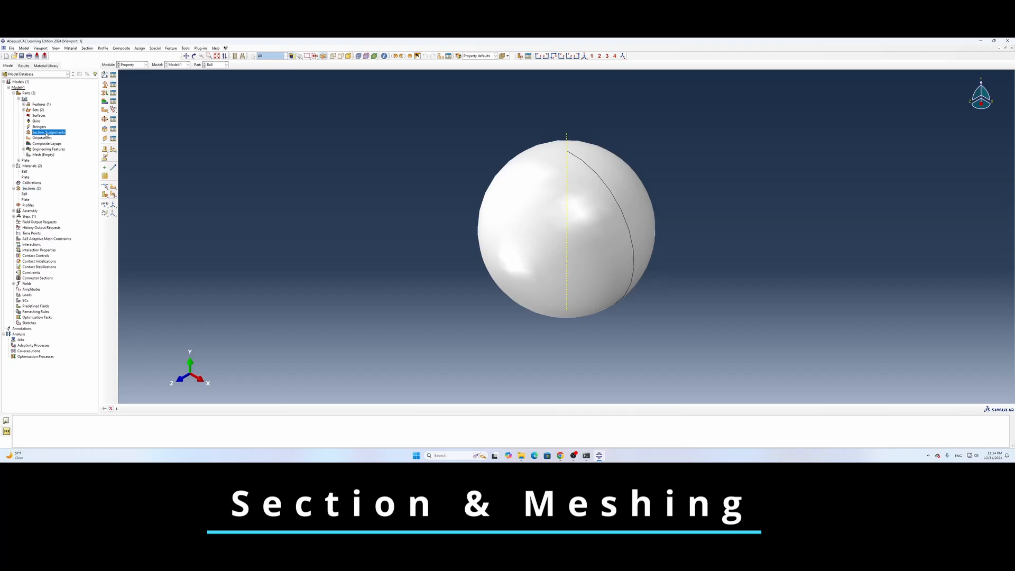
drag(398, 122, 739, 360)
click(240, 410)
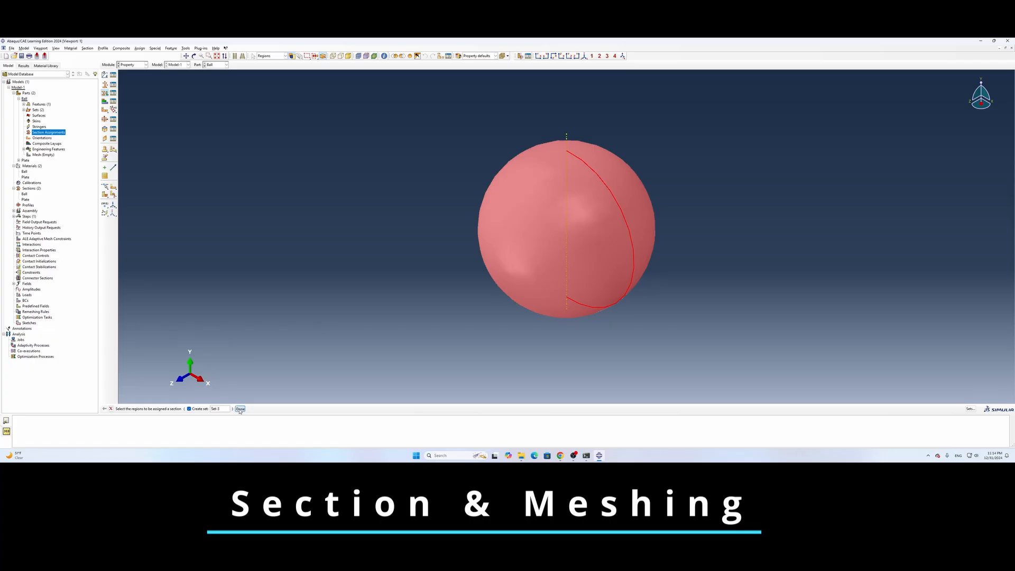
click(373, 122)
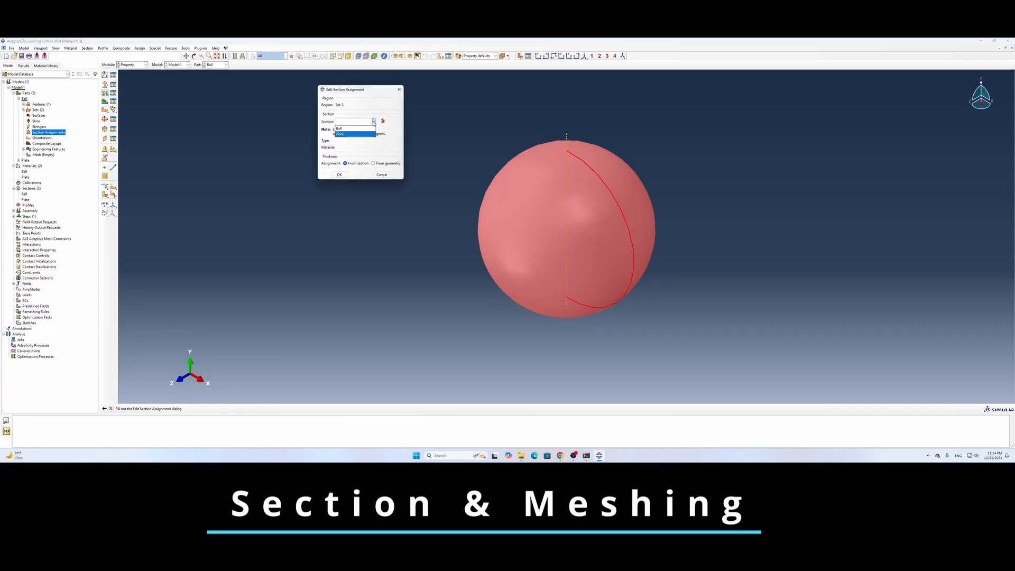
click(361, 129)
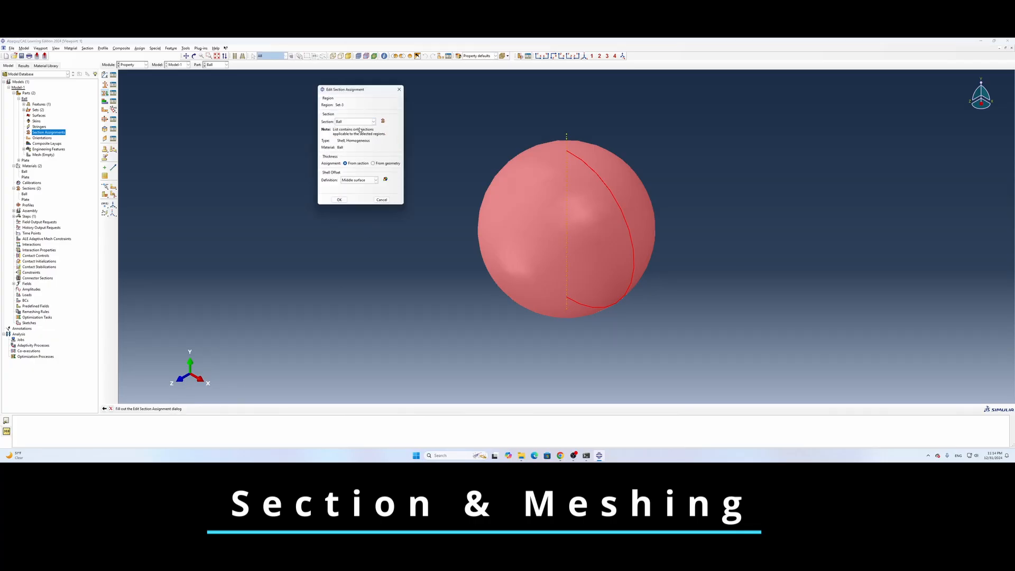
click(375, 180)
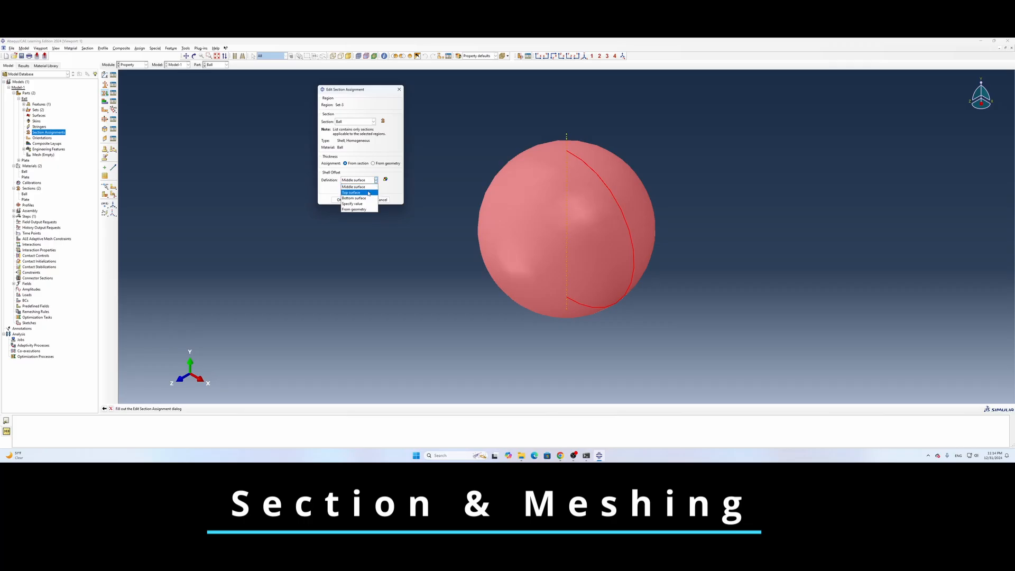
click(369, 193)
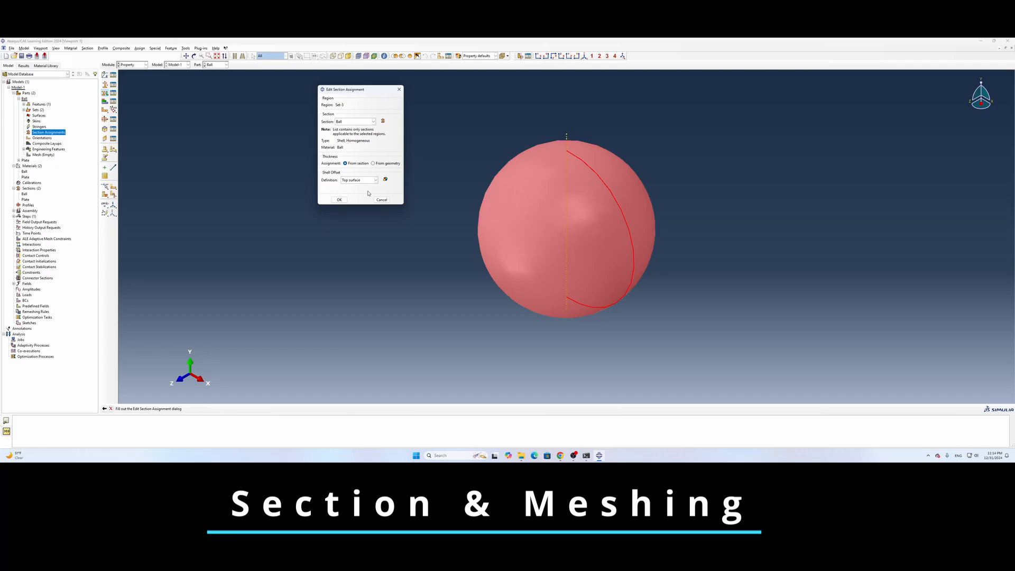
click(339, 200)
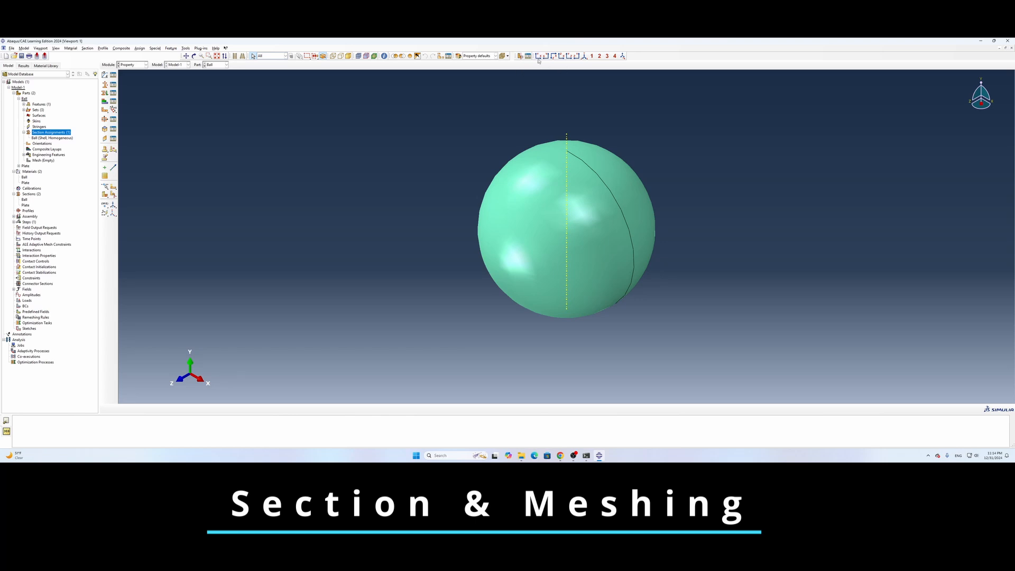
- Cut the ball view open and turn on shell thickness rendering in the part display options
click(521, 56)
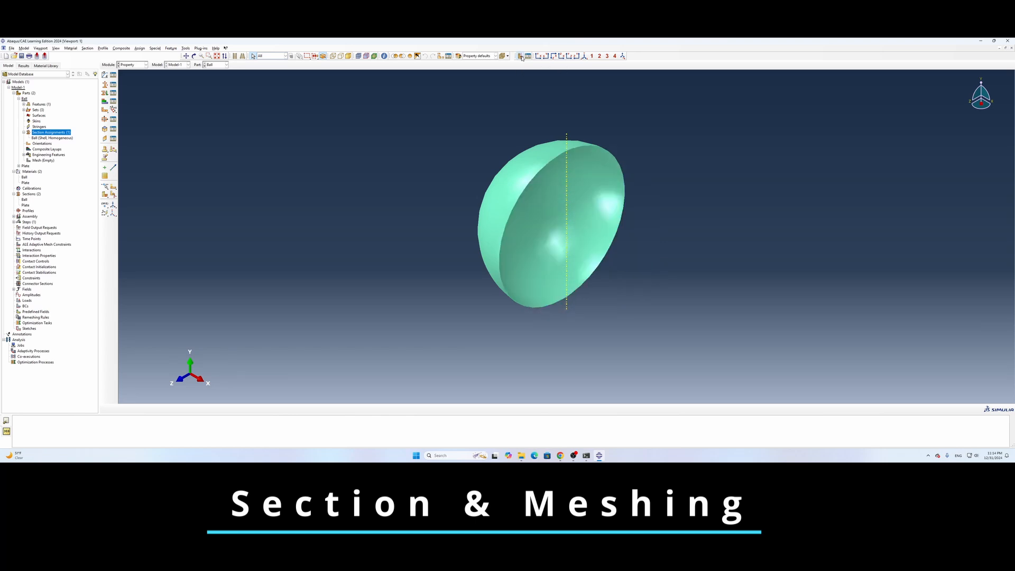
click(56, 49)
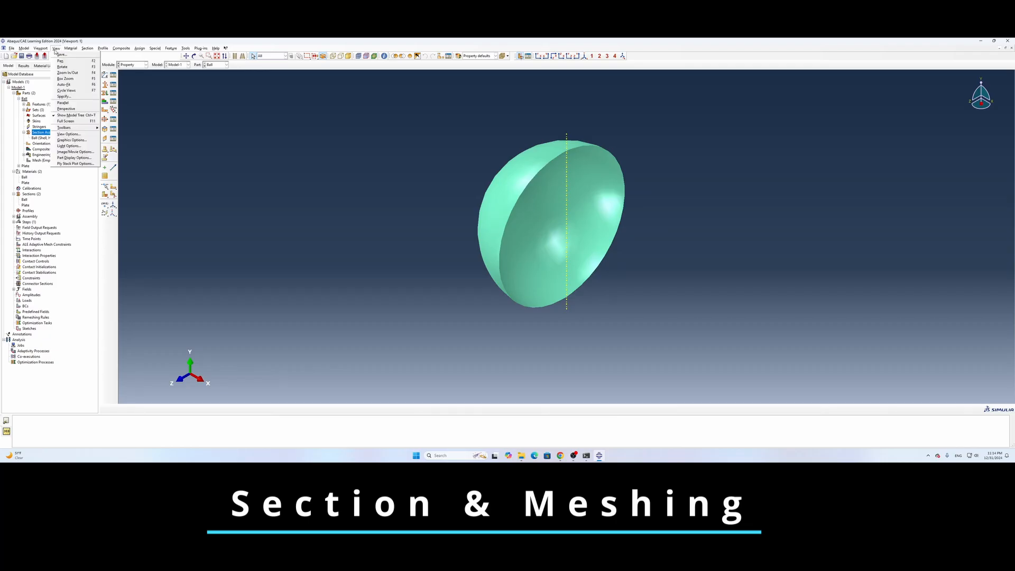
click(85, 158)
click(19, 250)
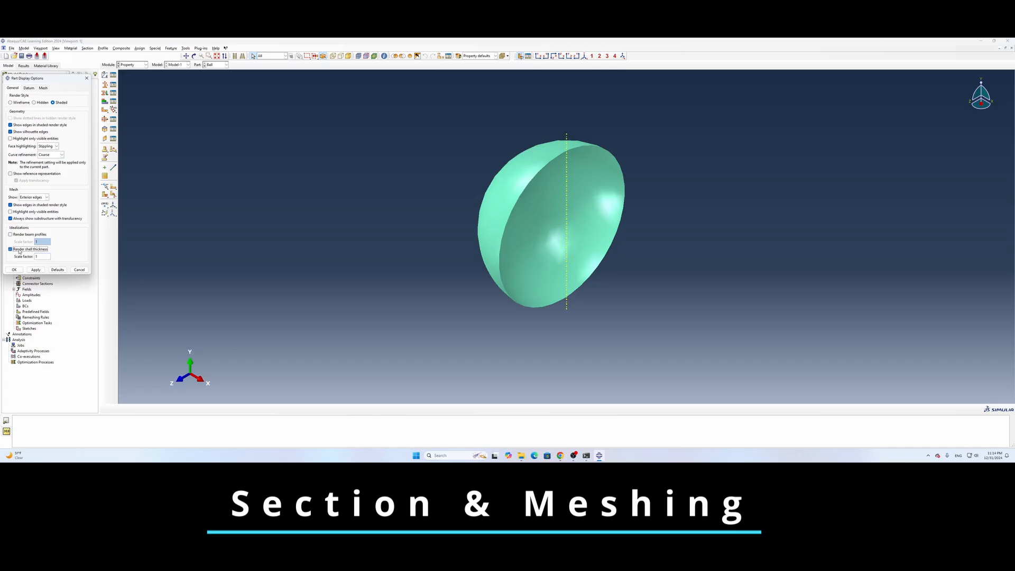
click(36, 270)
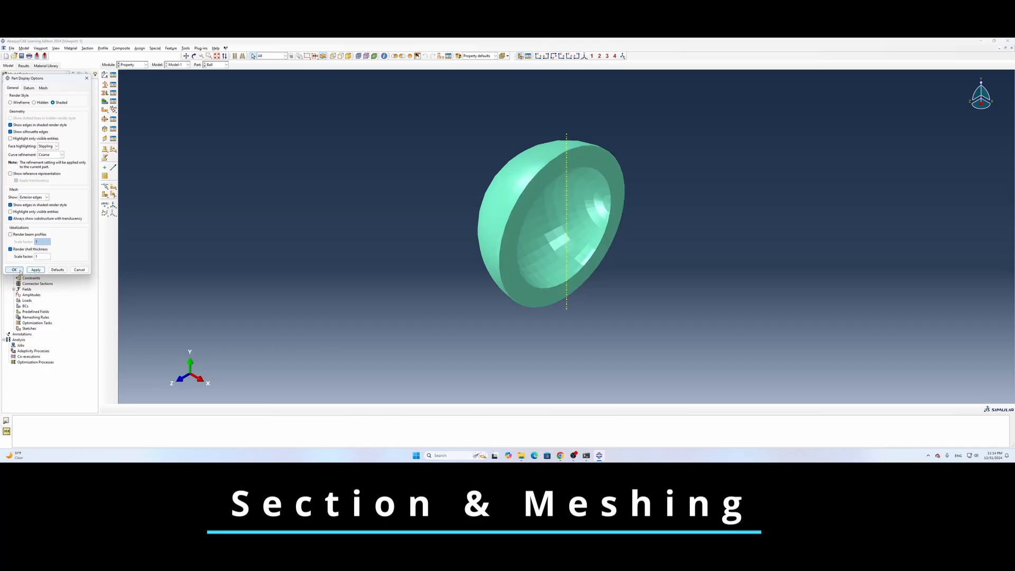
click(14, 270)
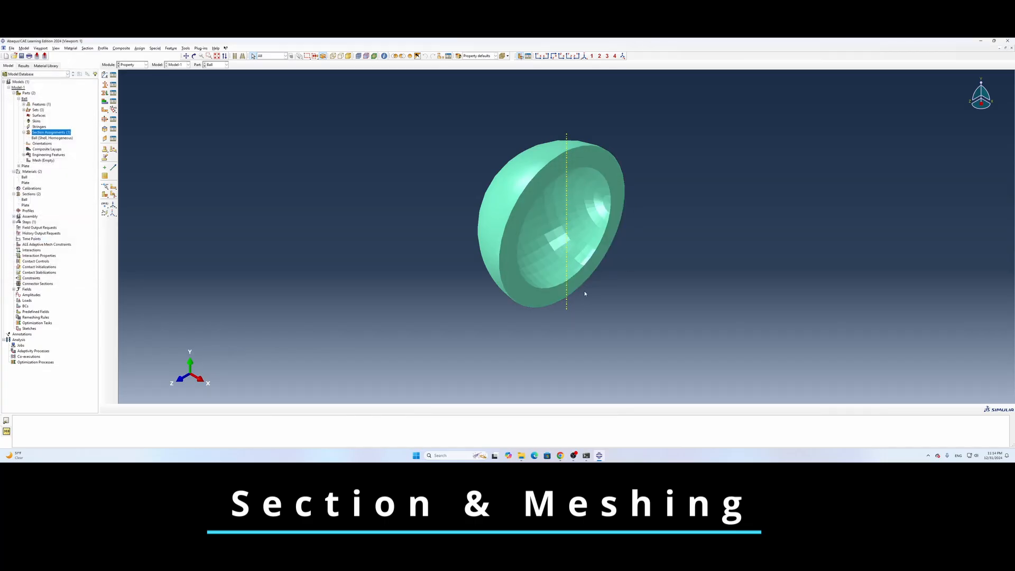
- Assign the Plate section to the whole face of the plate part, keeping the middle surface shell offset
click(18, 99)
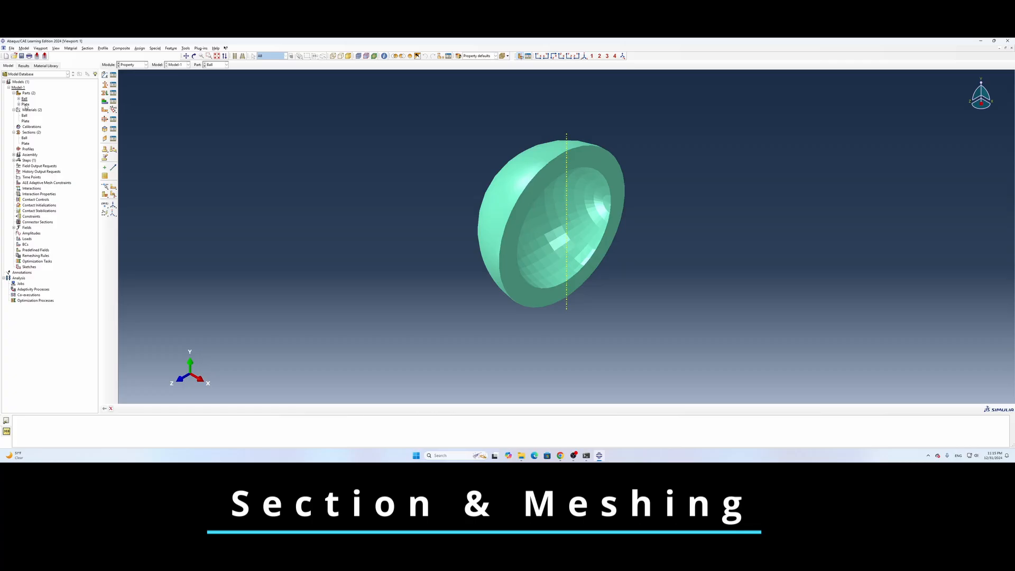
click(25, 104)
click(19, 104)
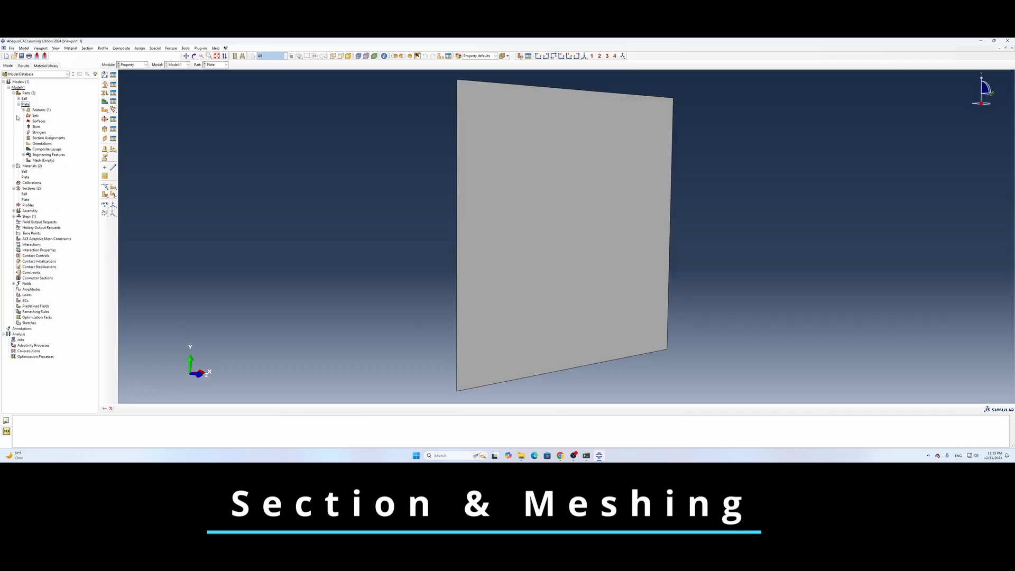
double_click(40, 138)
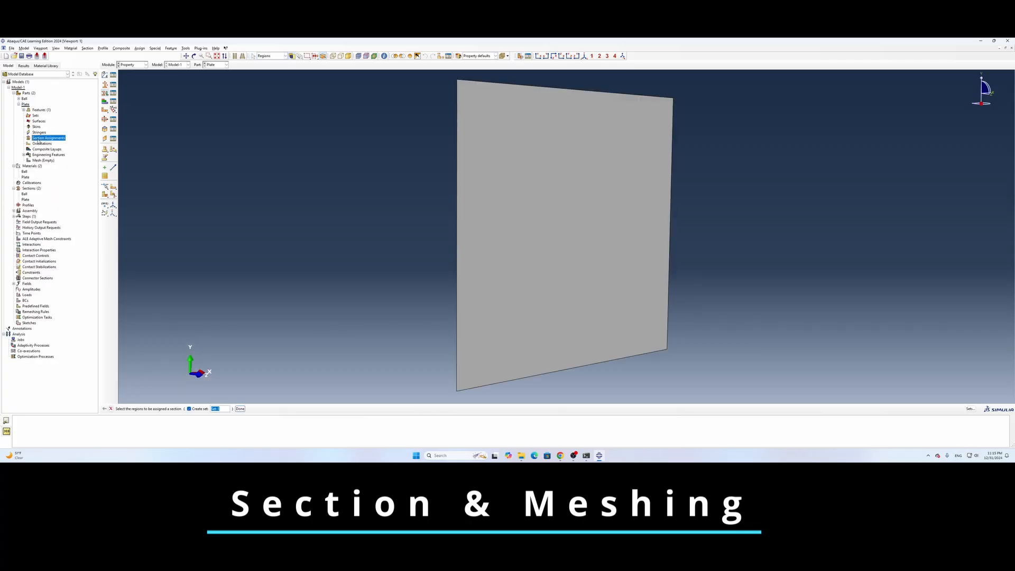
click(490, 239)
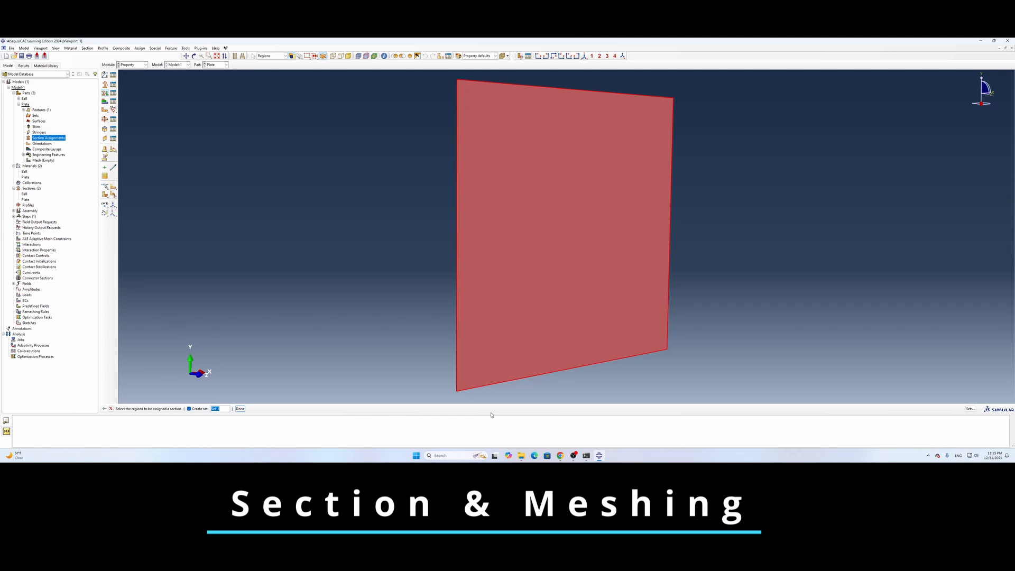
click(240, 409)
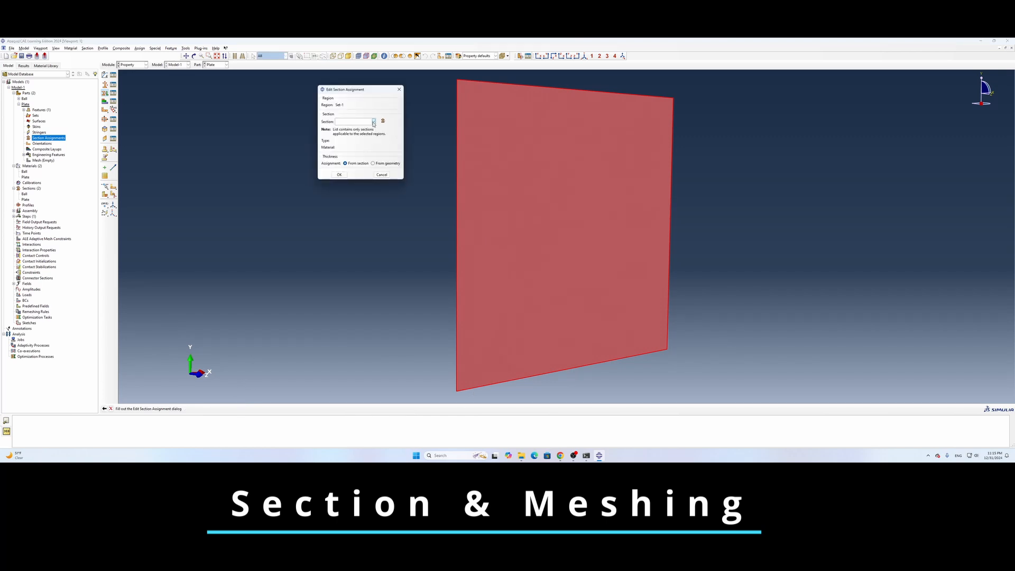
click(371, 123)
click(350, 135)
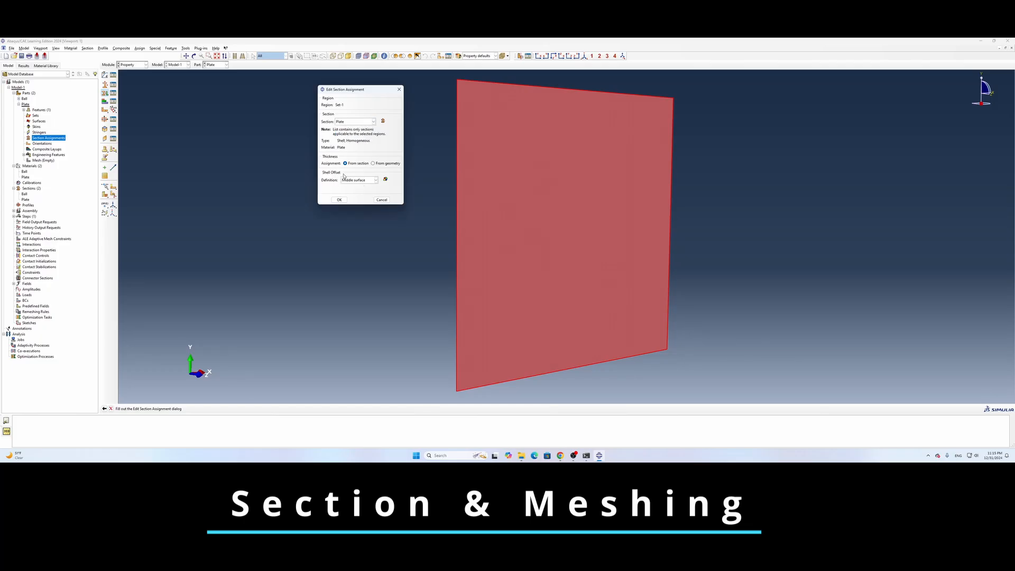
click(340, 200)
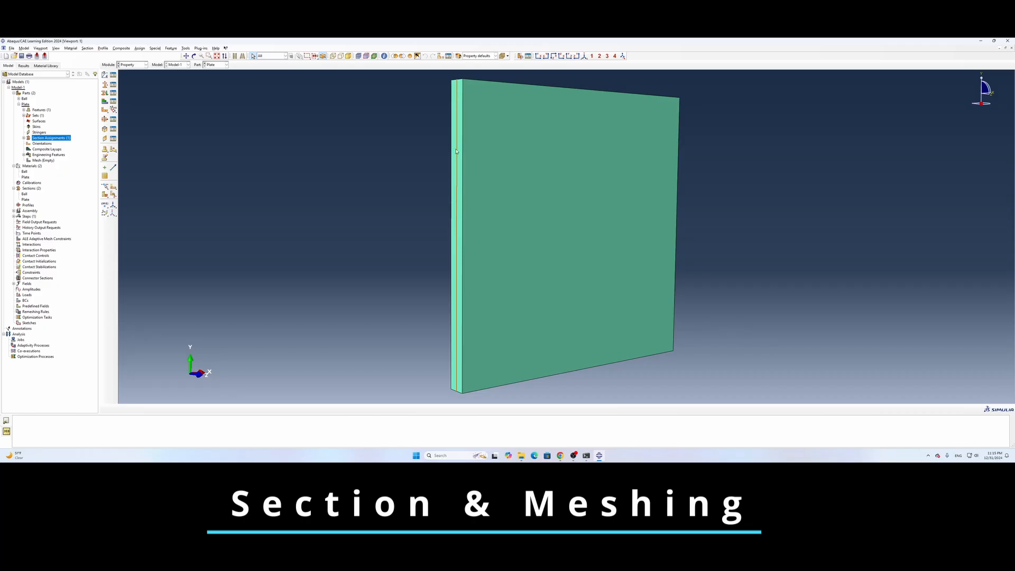
- Show the Ball part for meshing and open the element type settings for the entire ball
click(19, 99)
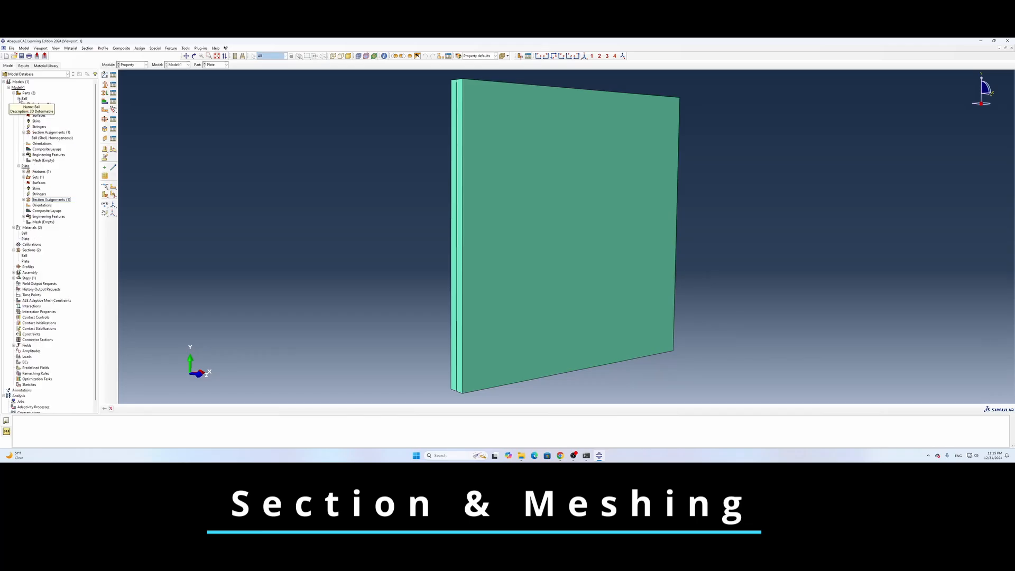
double_click(24, 99)
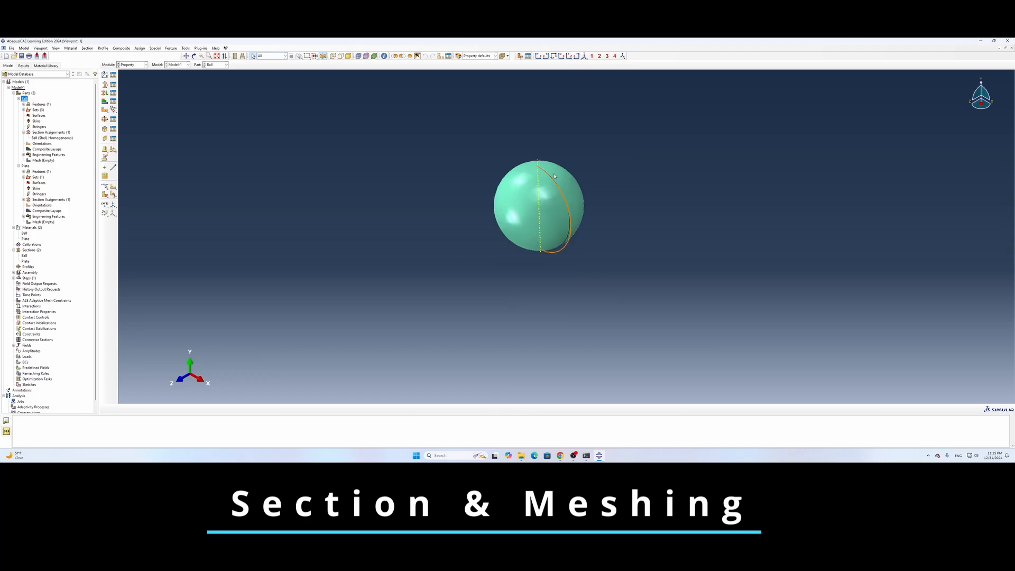
double_click(41, 161)
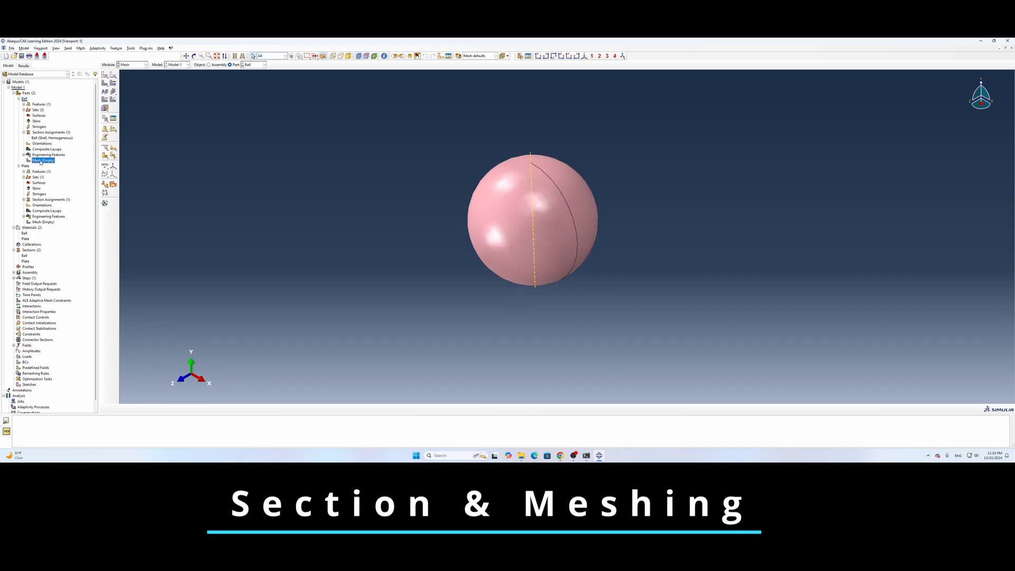
click(81, 49)
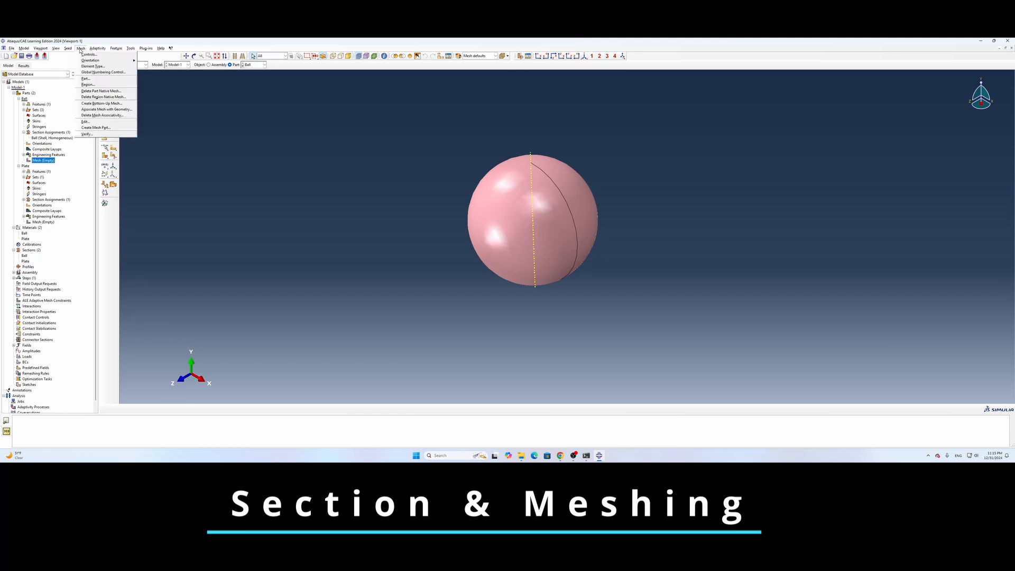
click(89, 67)
drag(368, 117, 703, 320)
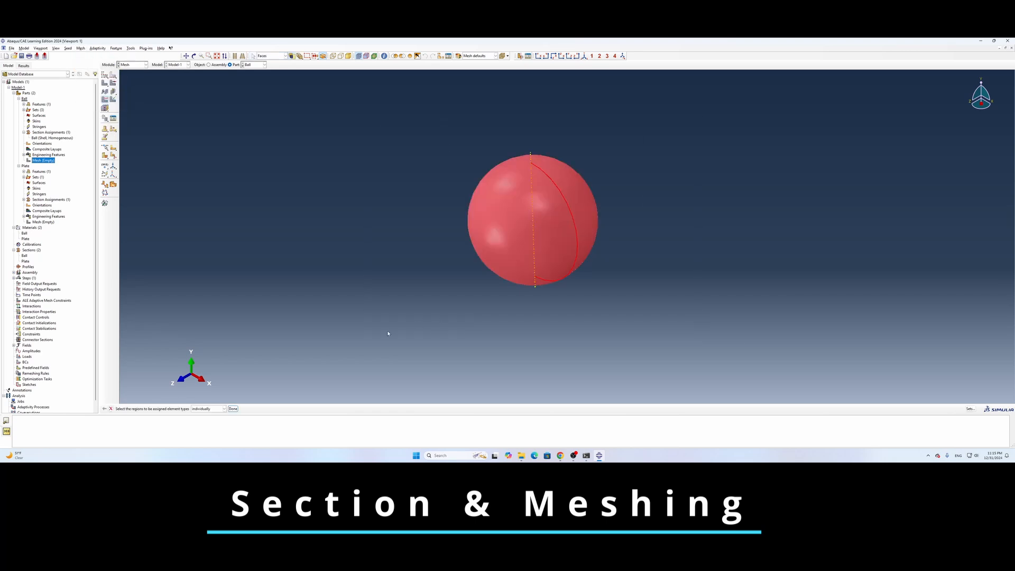
click(233, 410)
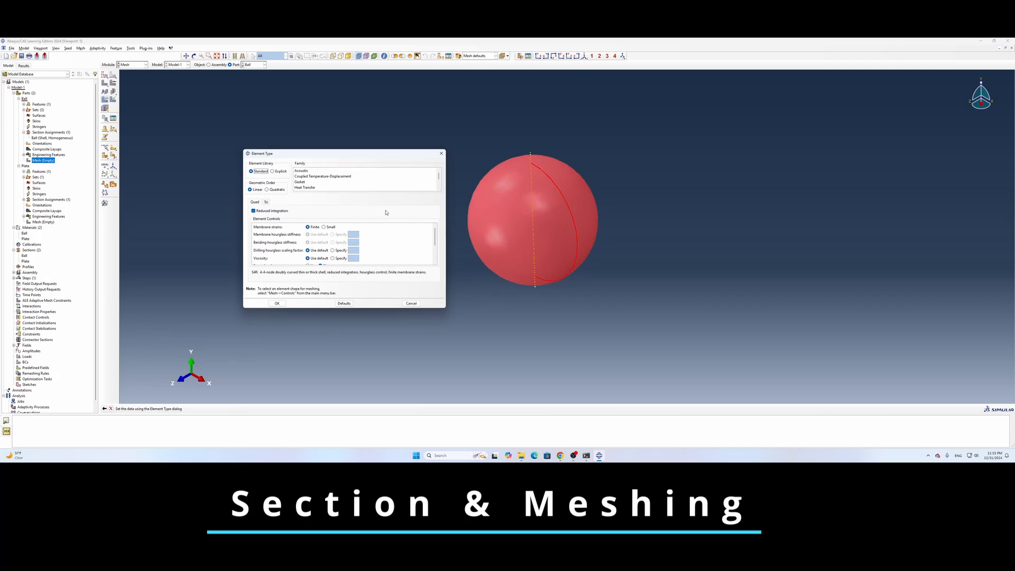
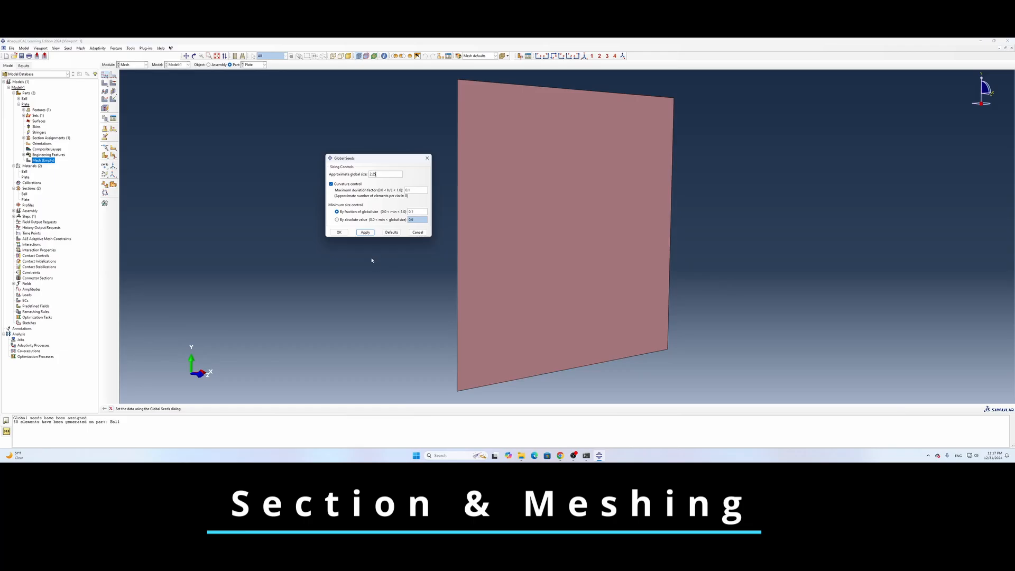
- Apply the global seeds with an approximate size of 2.25 to the plate and mesh the part
click(365, 232)
click(339, 232)
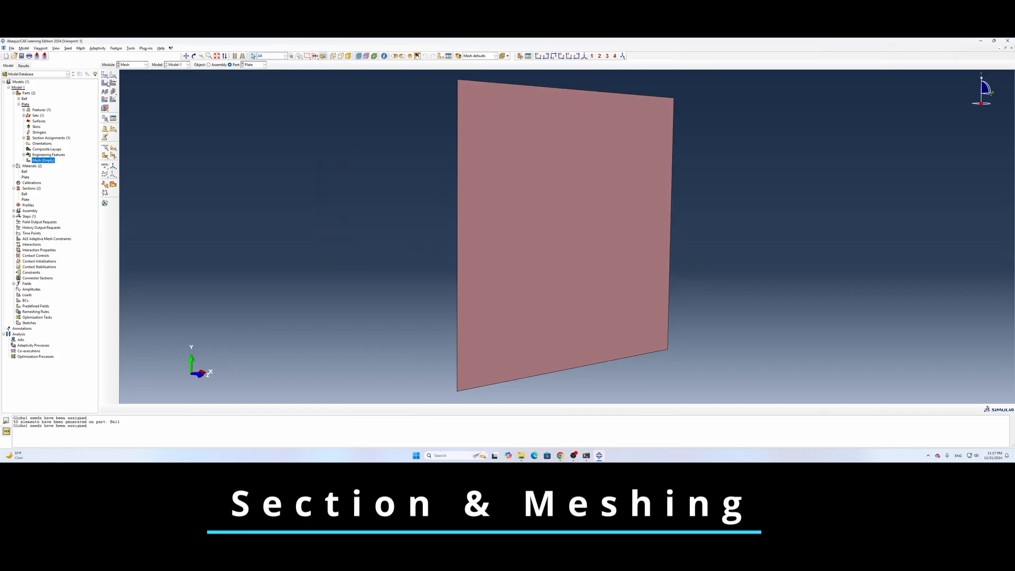
click(105, 83)
click(154, 410)
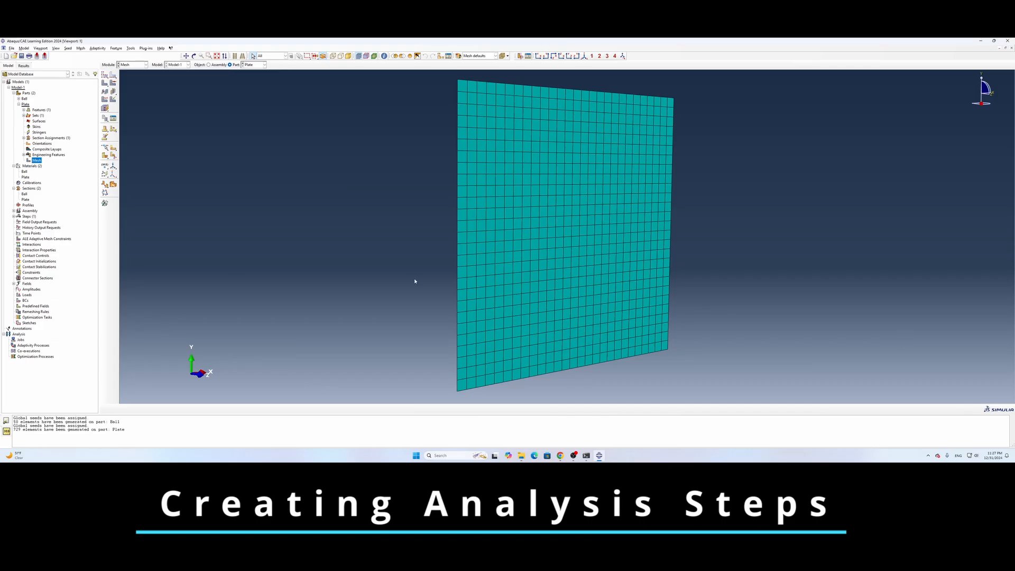
- Create a Dynamic, Explicit analysis step after the Initial step with a time period of 0.05
click(14, 216)
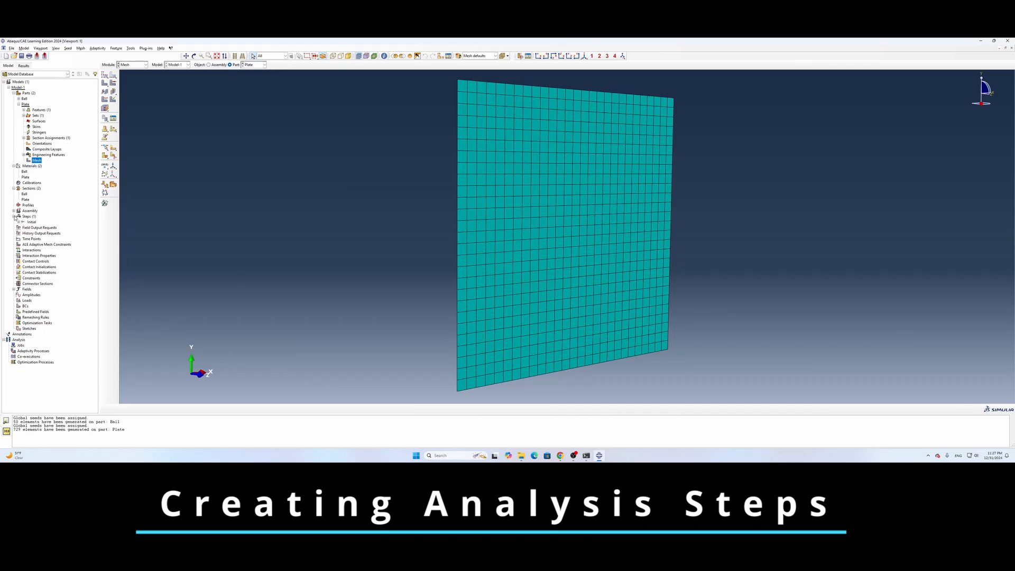
double_click(27, 216)
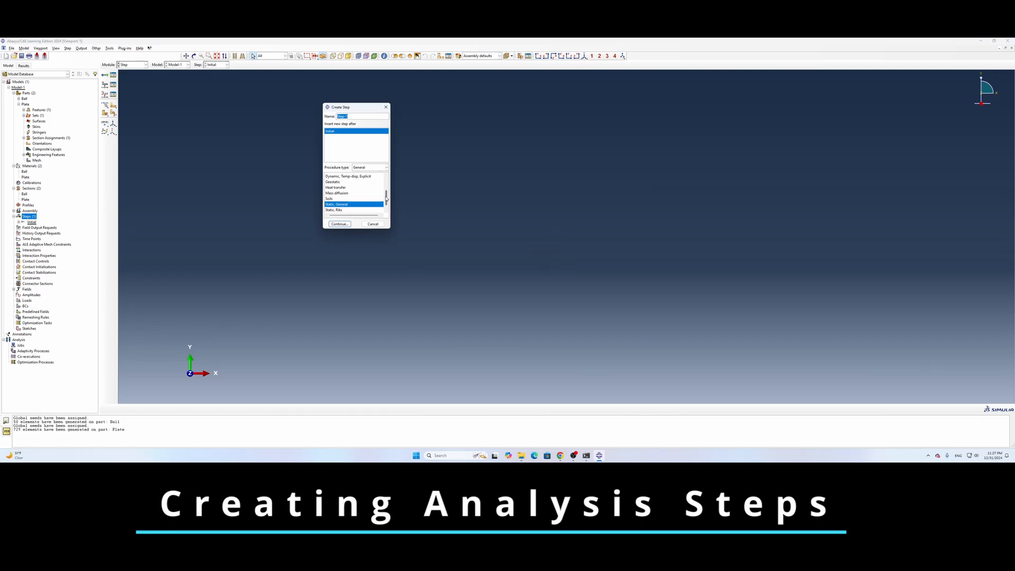
drag(386, 199, 386, 193)
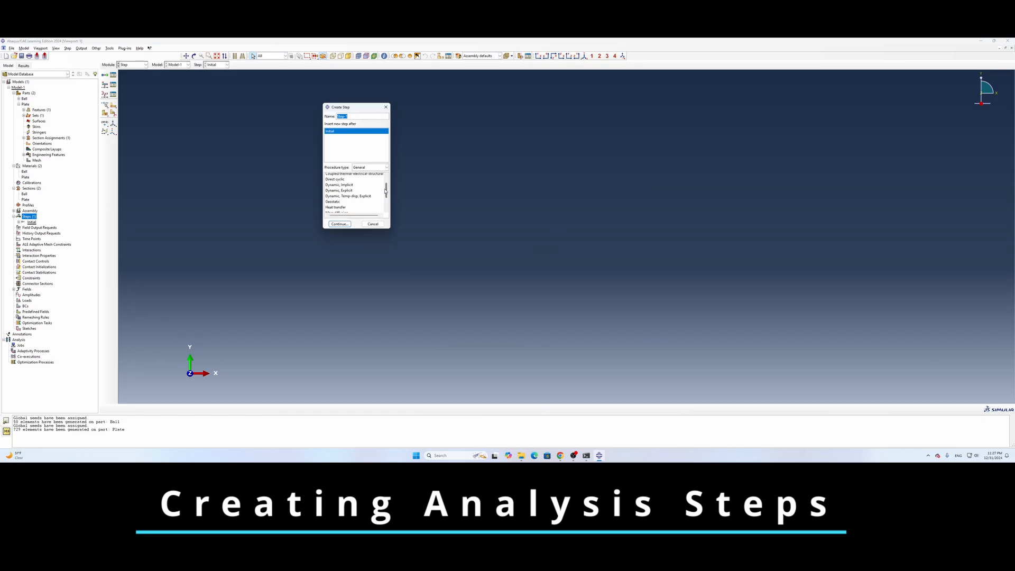
click(344, 191)
click(352, 225)
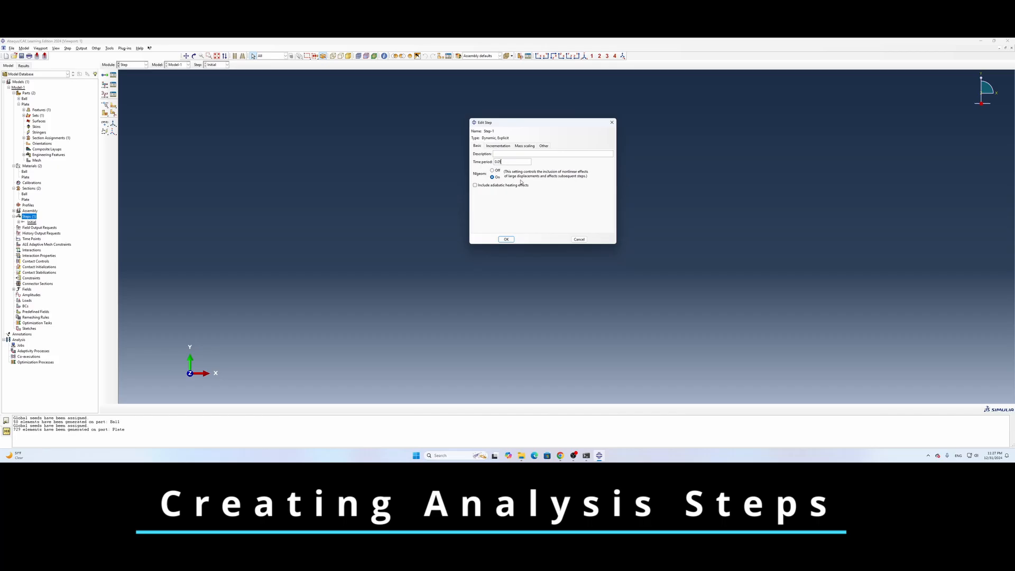
click(511, 241)
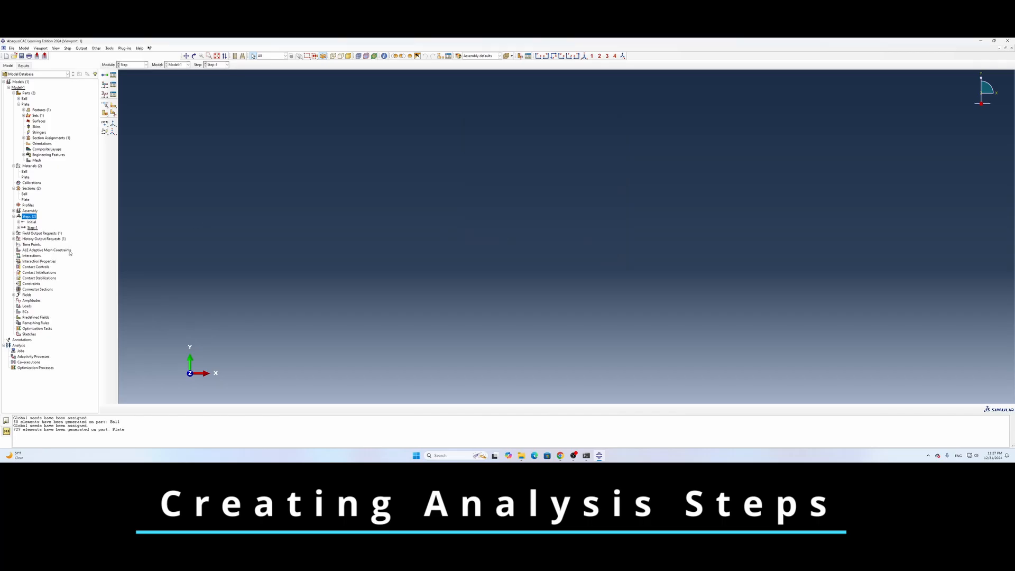
- Set the F-Output-1 field output request to 100 evenly spaced time intervals
click(14, 234)
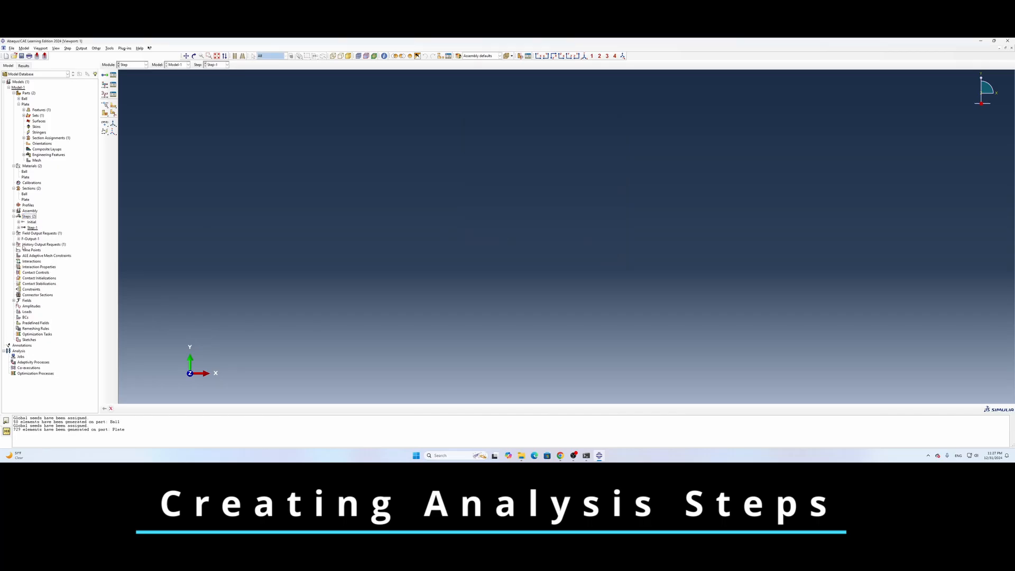
double_click(30, 239)
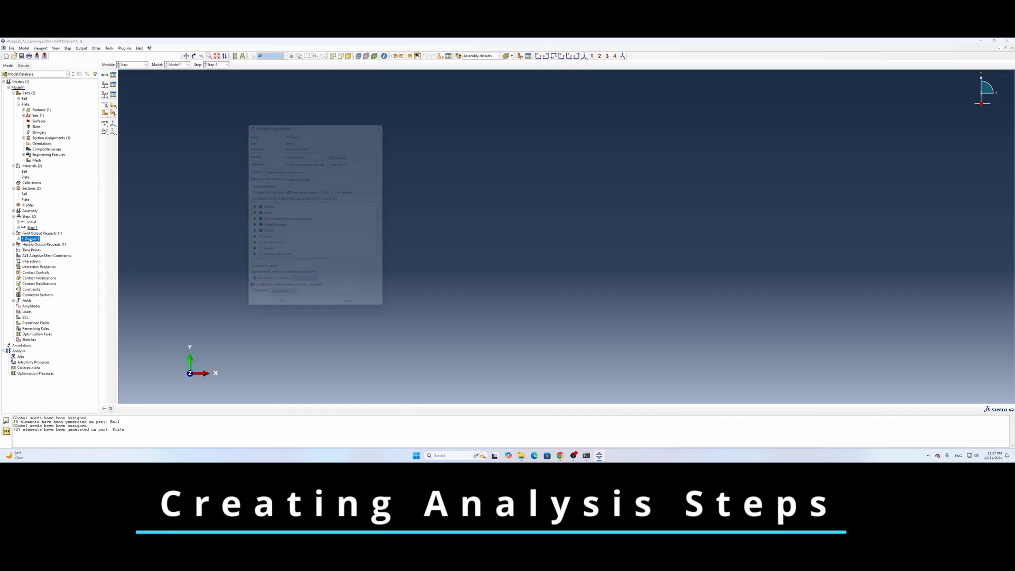
double_click(362, 159)
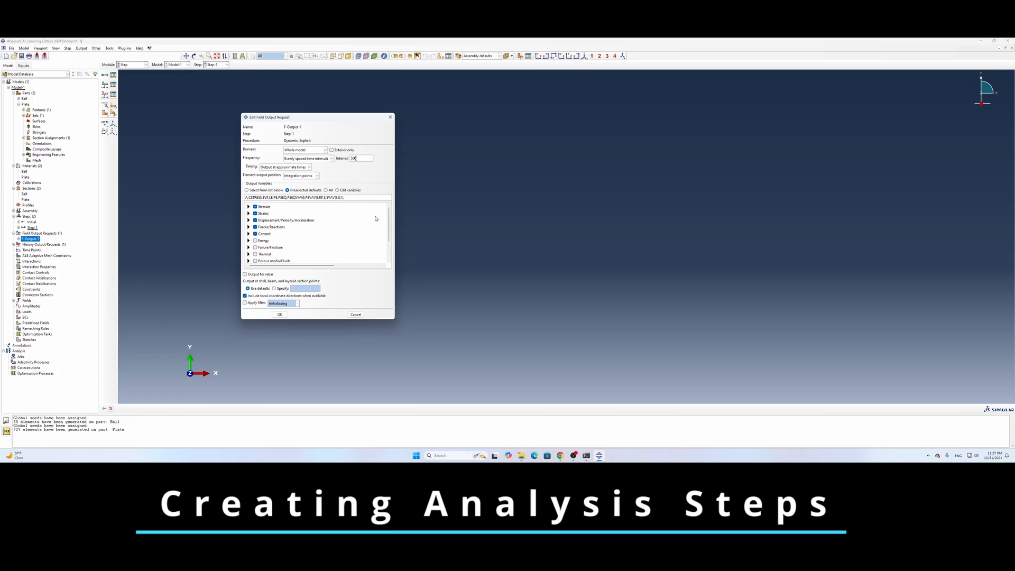
- Add the STATUS variable from the State/Field/User/Time group to the field output request and accept it
drag(389, 215, 390, 235)
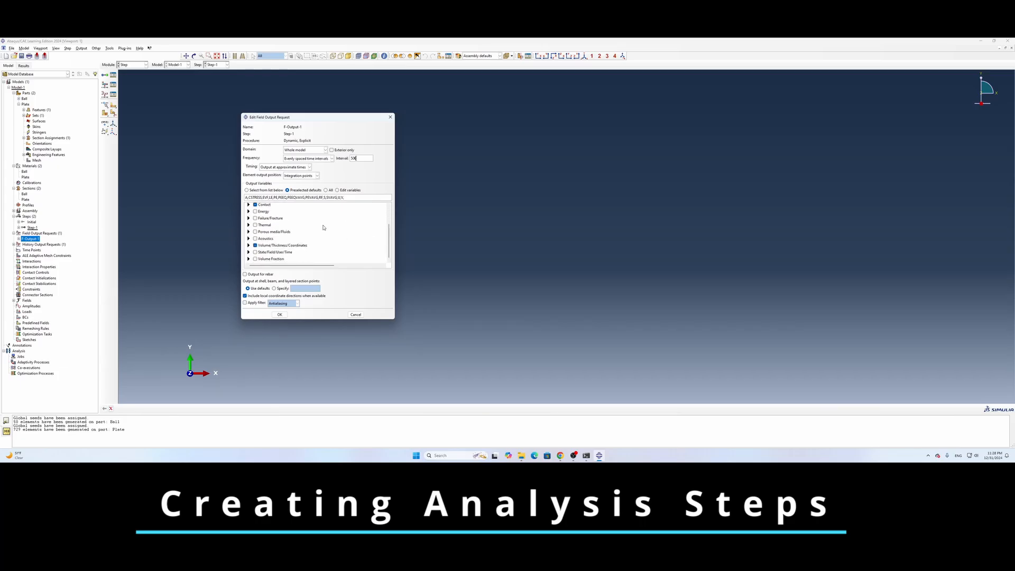
click(248, 252)
scroll(384, 243, down, 5)
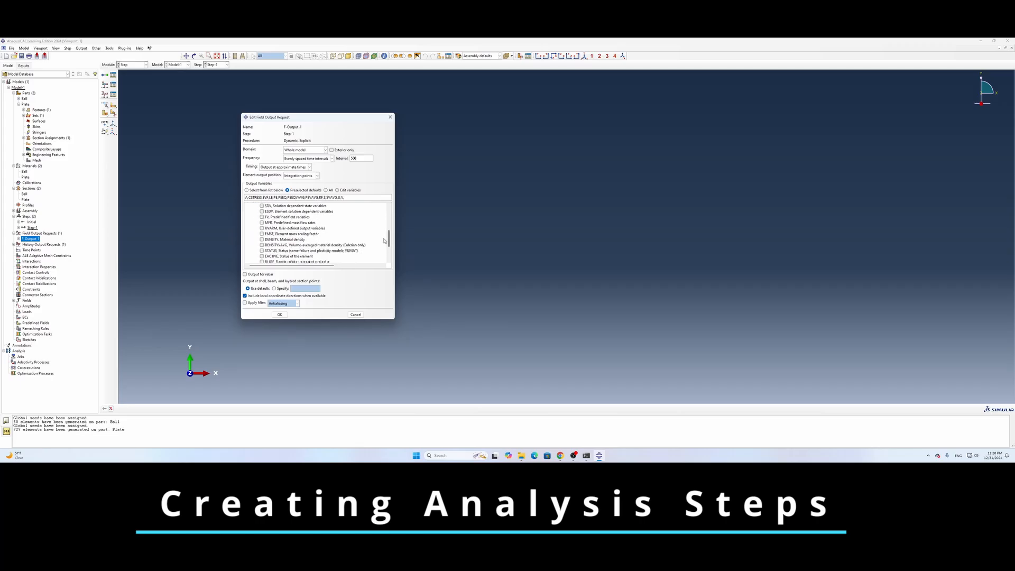
scroll(385, 243, down, 1)
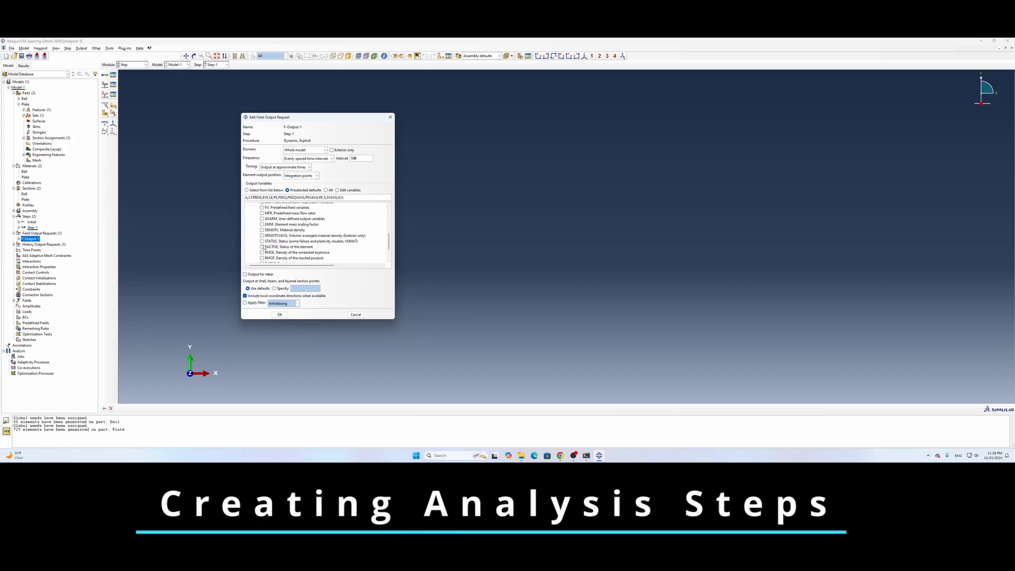
click(262, 242)
click(281, 315)
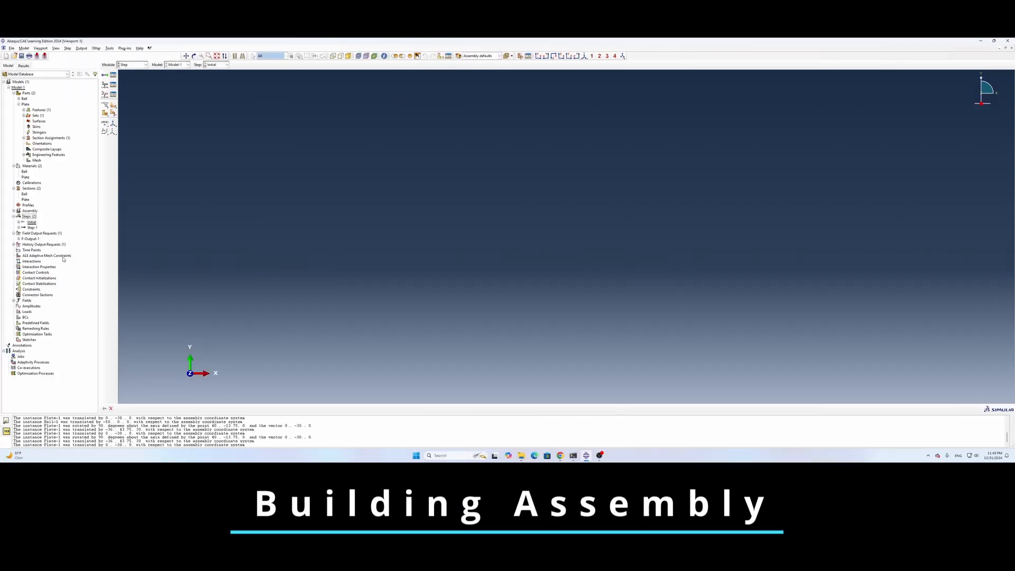
- Create dependent assembly instances of both the Ball and Plate parts
click(13, 211)
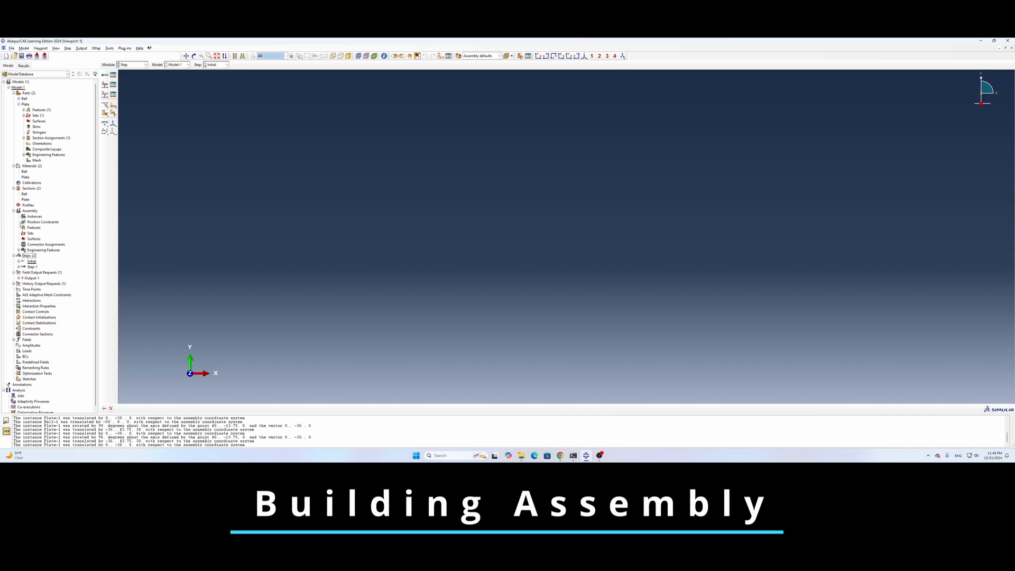
double_click(34, 217)
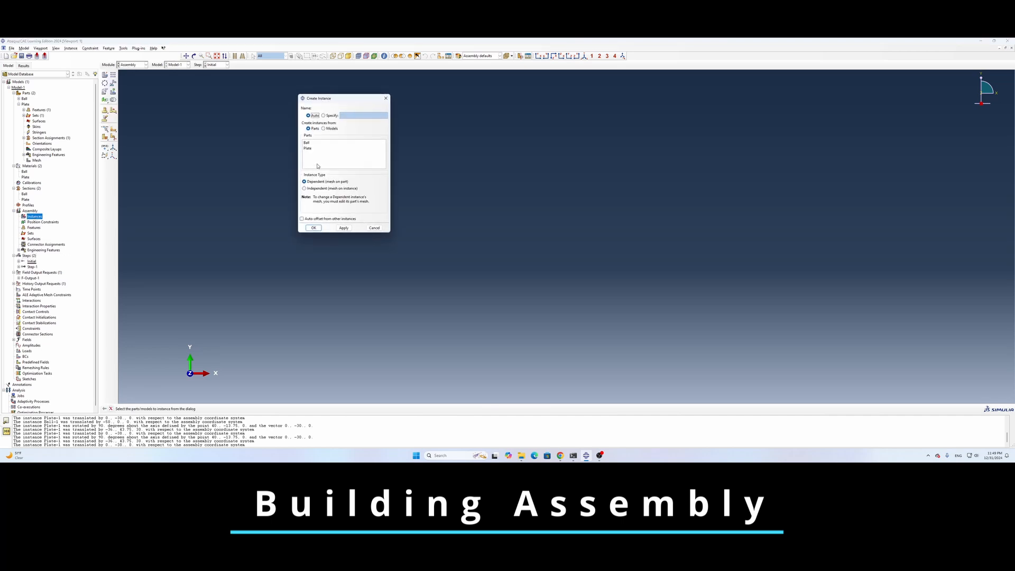
click(309, 143)
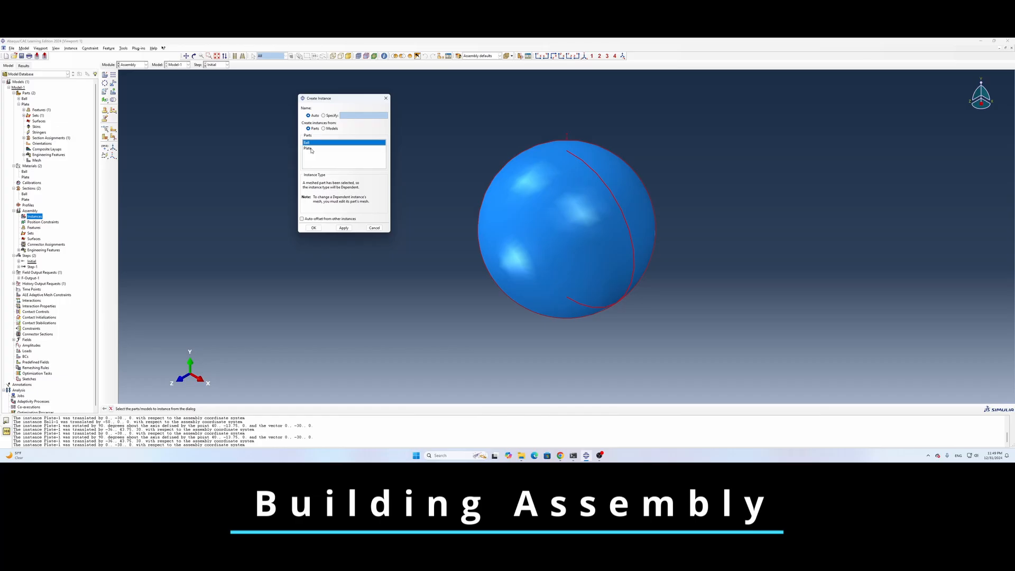
shift+click(308, 148)
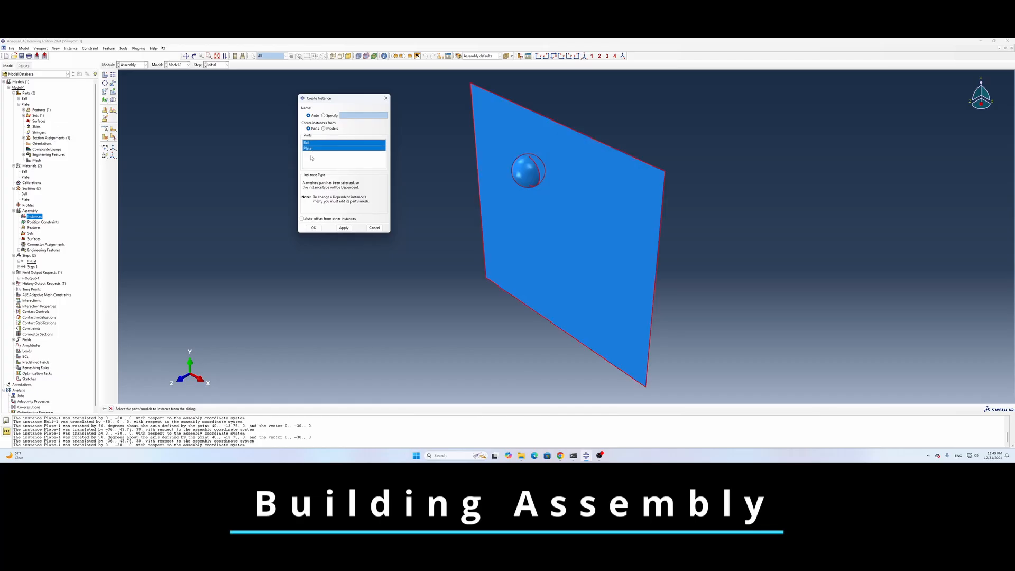
click(313, 228)
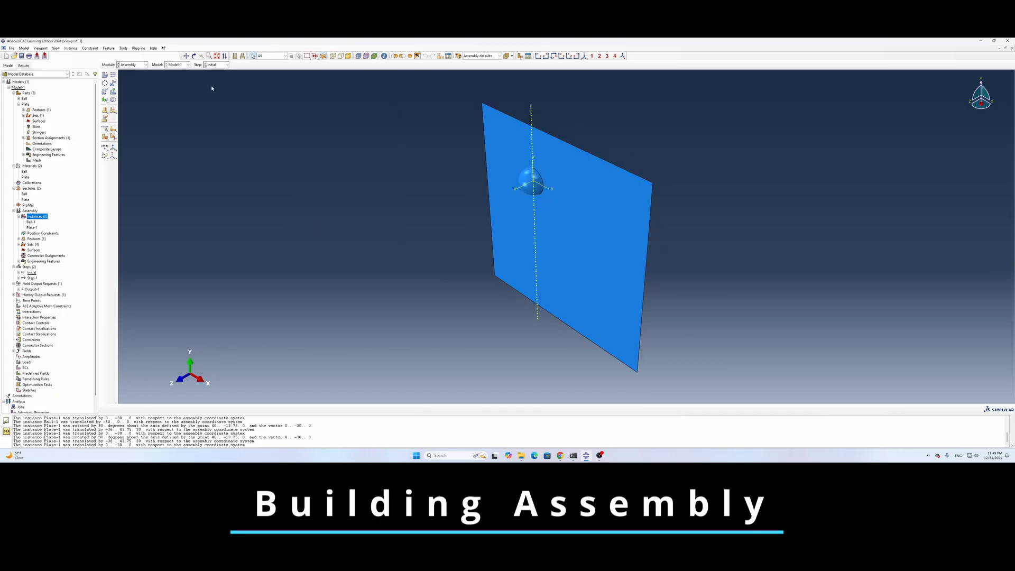
- Rotate the plate instance 90 degrees about its vertical edge farther along X, defining the axis from the edge midpoint to its lower corner
click(195, 58)
drag(476, 233, 596, 247)
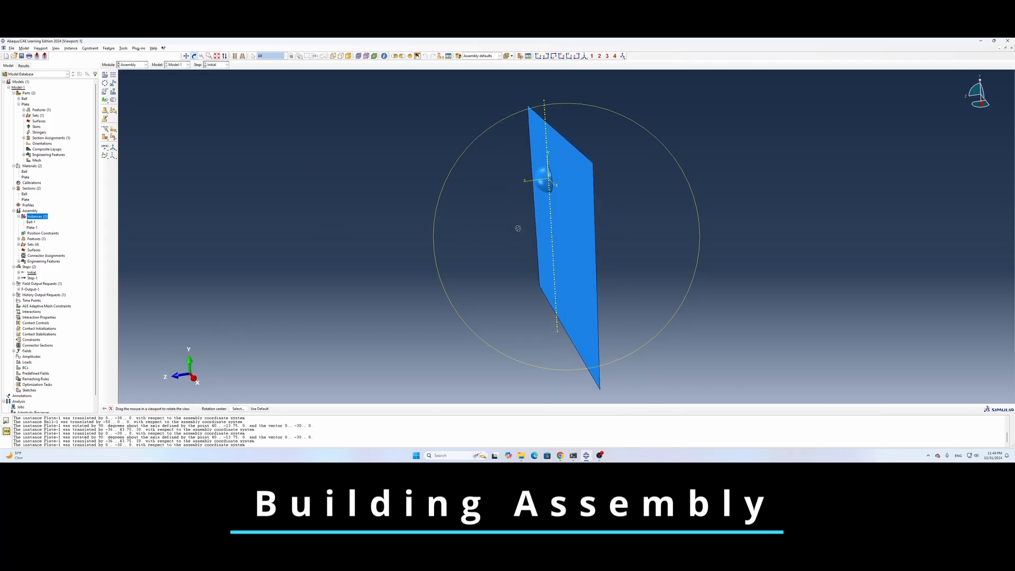
drag(519, 229, 548, 217)
click(105, 92)
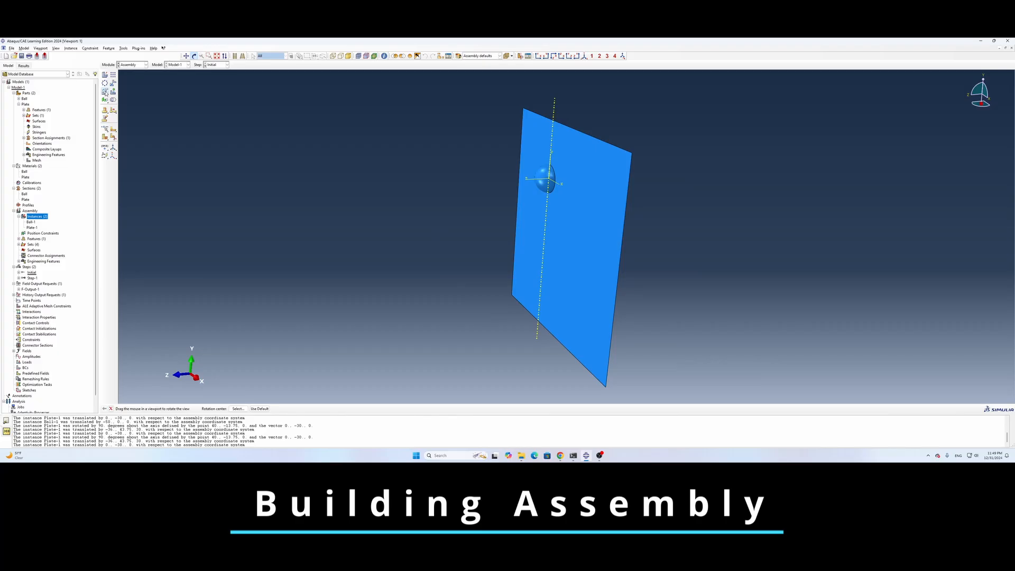
click(583, 253)
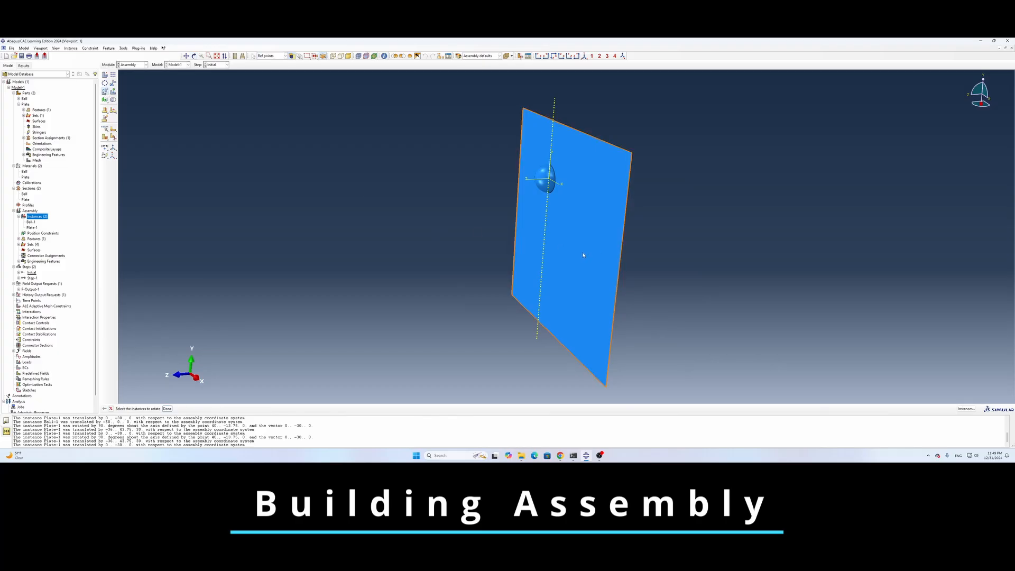
middle_click(582, 254)
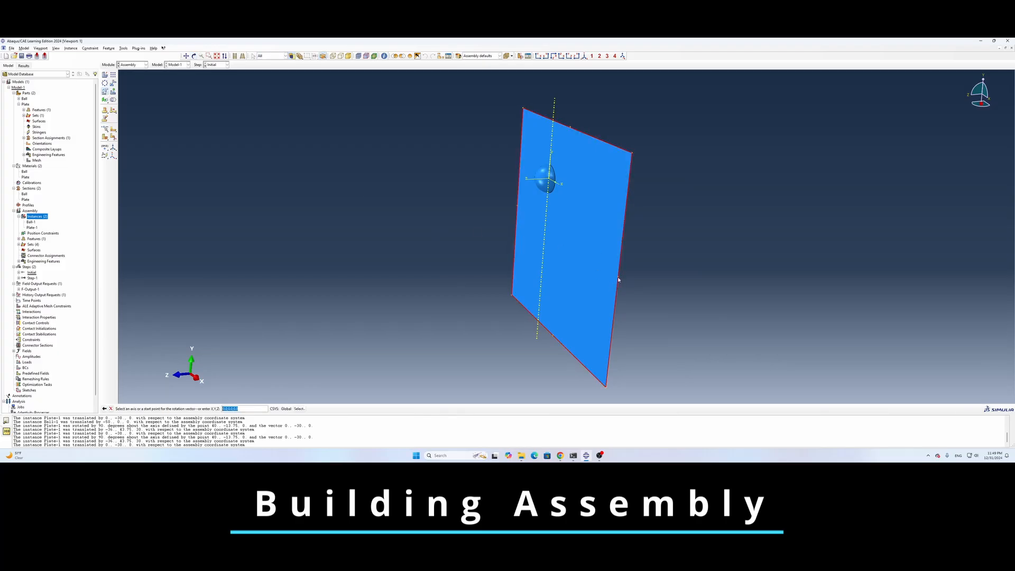
click(618, 278)
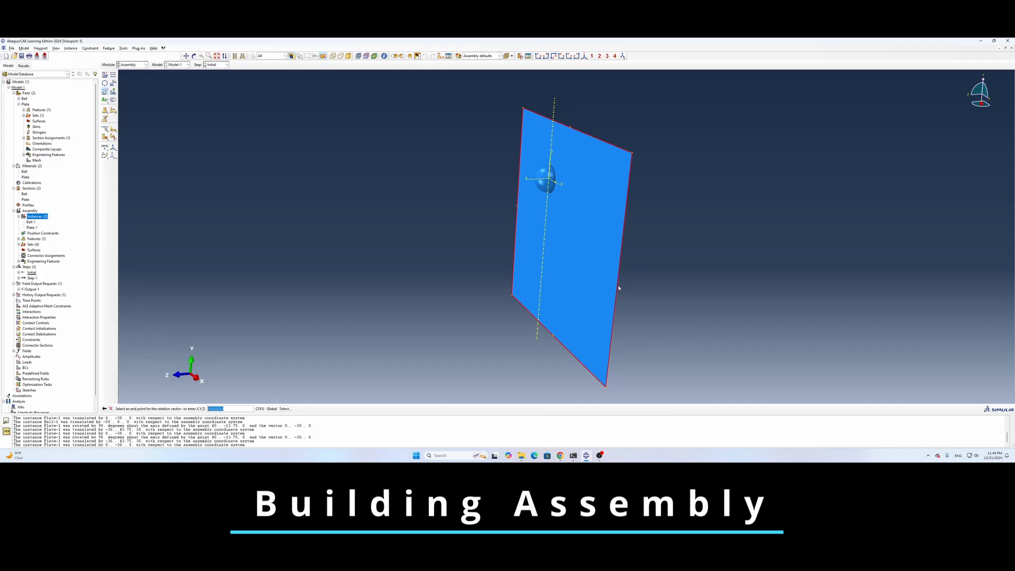
click(607, 388)
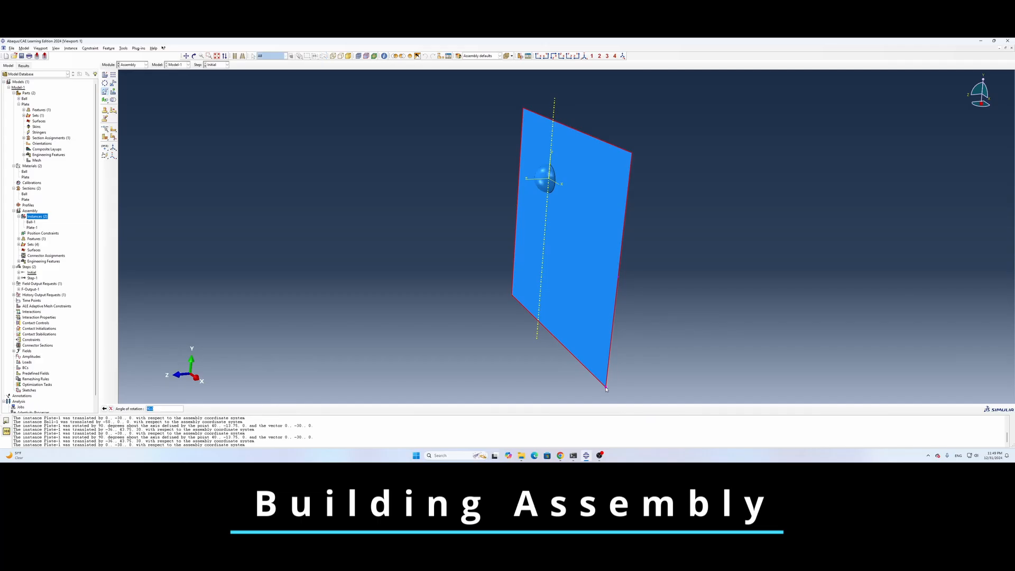
key(Return)
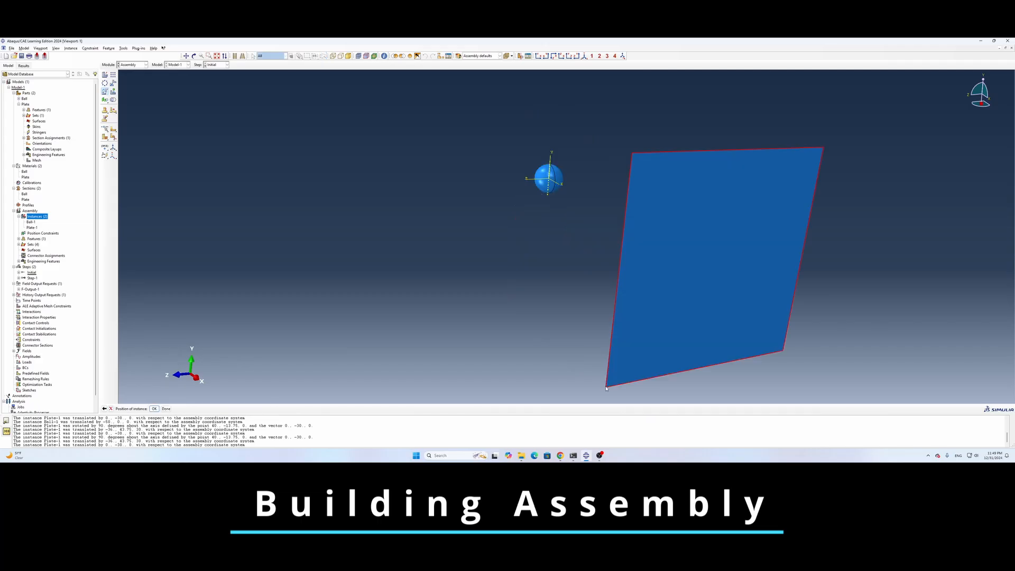
click(154, 409)
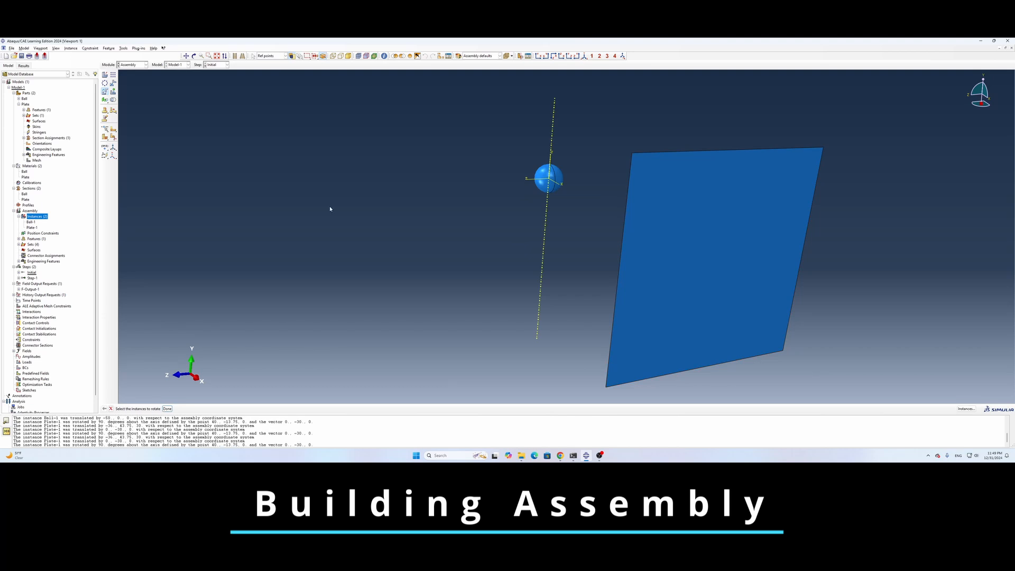
- Translate the plate instance from the midpoint of its bottom edge to the origin at the ball's center
click(105, 91)
click(661, 233)
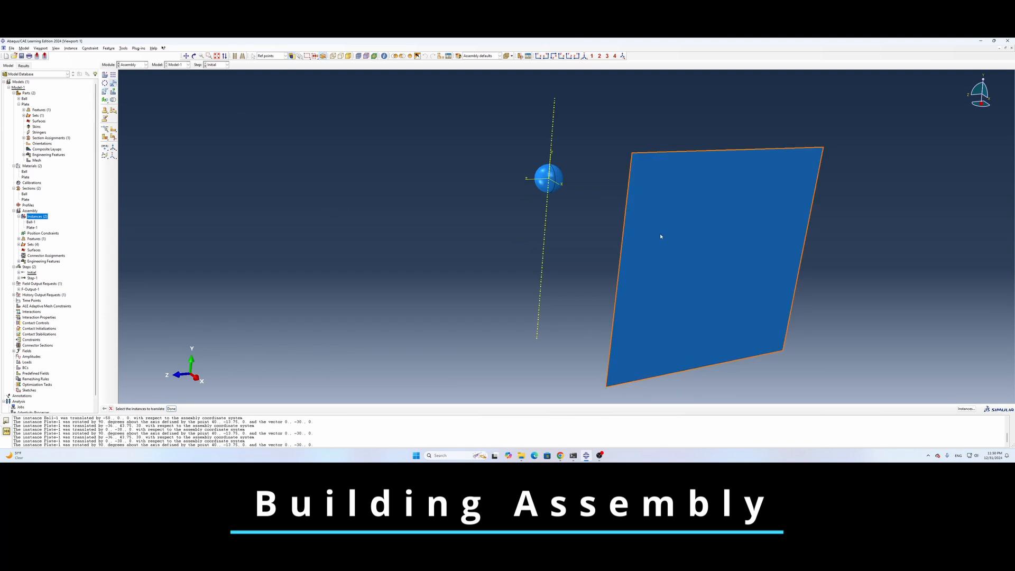
middle_click(710, 334)
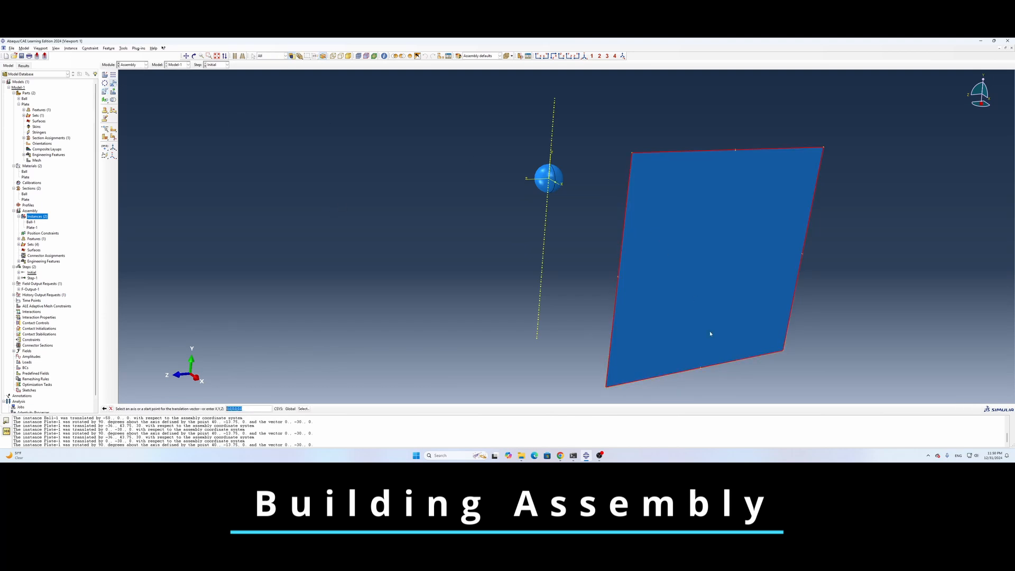
click(702, 370)
click(550, 179)
middle_click(555, 201)
scroll(541, 344, down, 3)
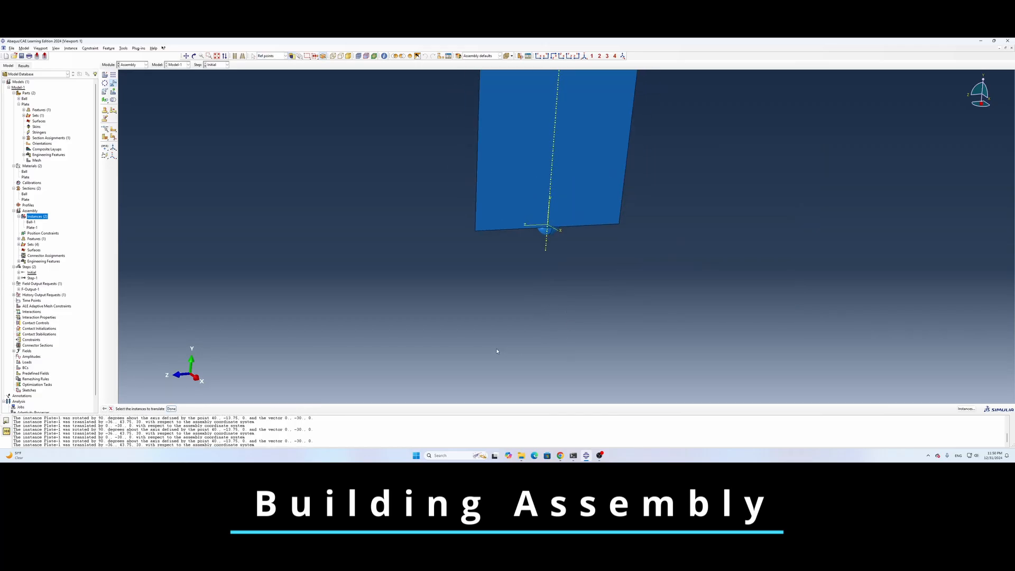
key(Escape)
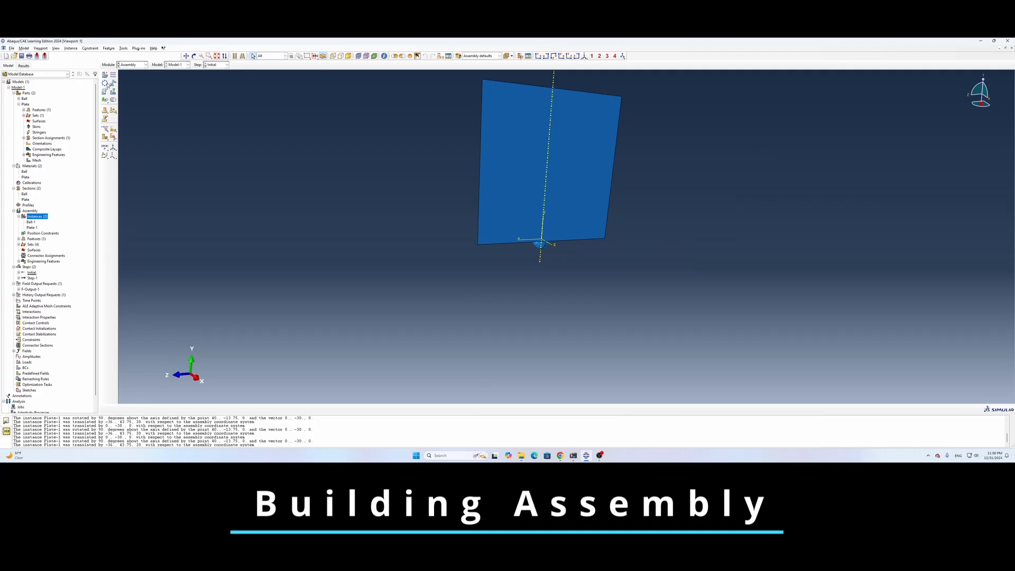
- Translate the plate instance down by half its height, from a vertical edge's midpoint to that edge's lower corner
click(108, 84)
click(527, 160)
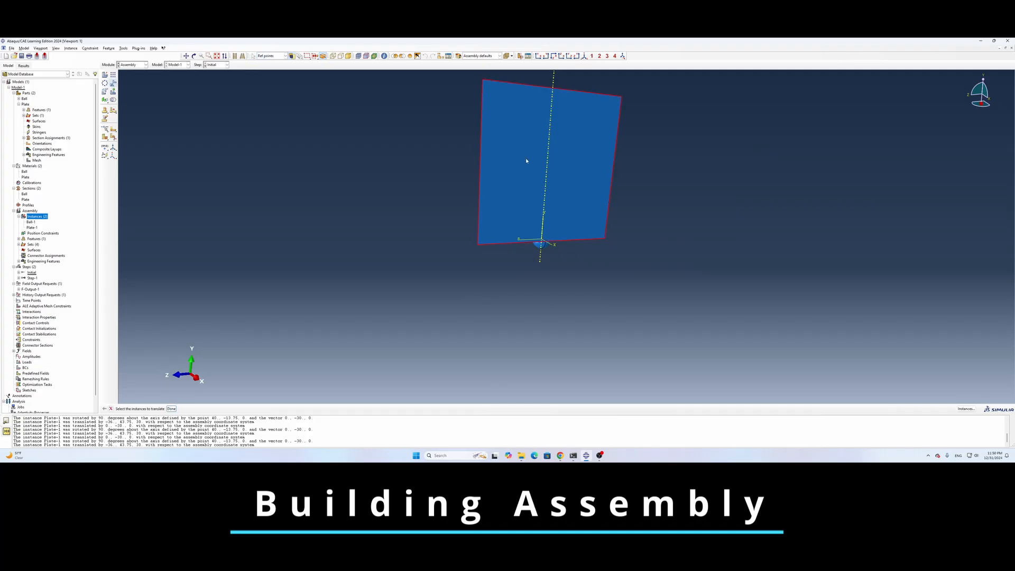
middle_click(526, 158)
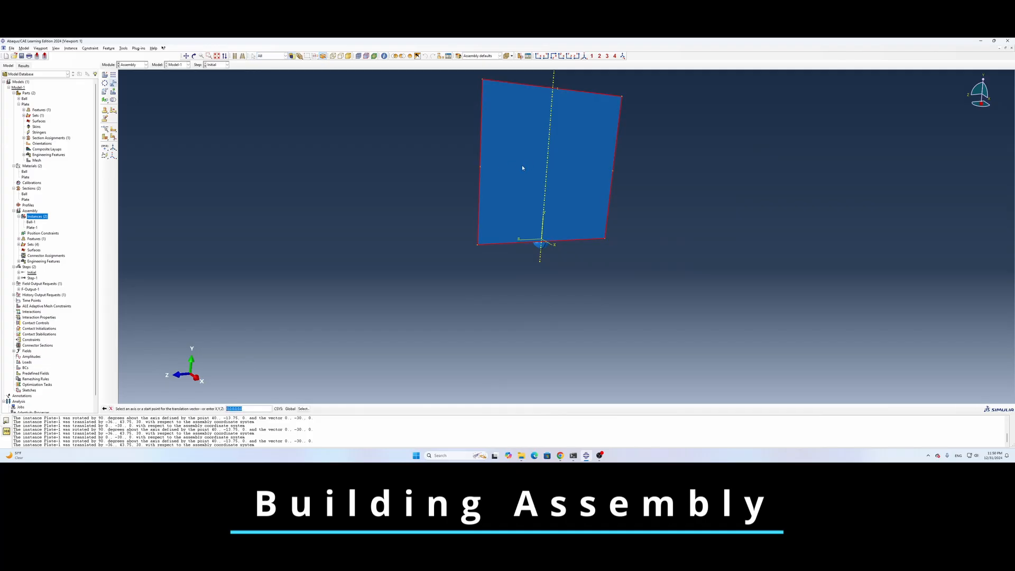
click(480, 169)
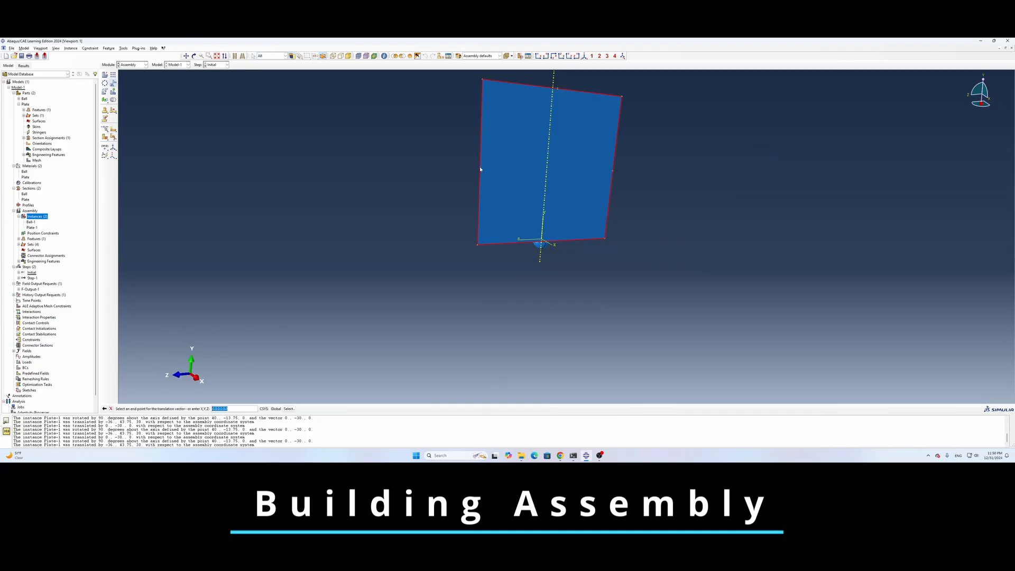
click(477, 245)
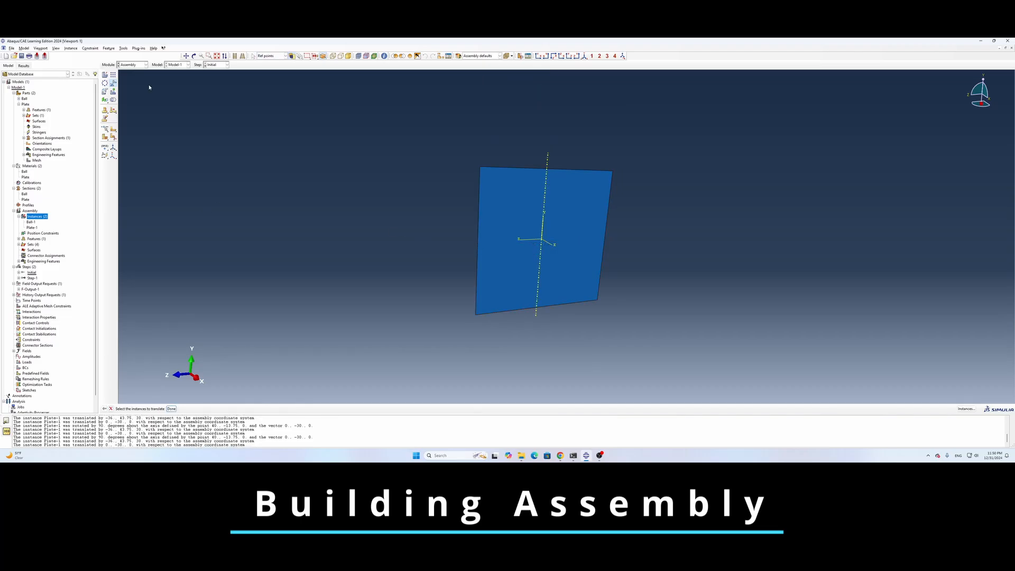
- Translate the ball instance away from the plate by -50 along X, starting the vector at the origin
click(194, 55)
drag(510, 240, 569, 277)
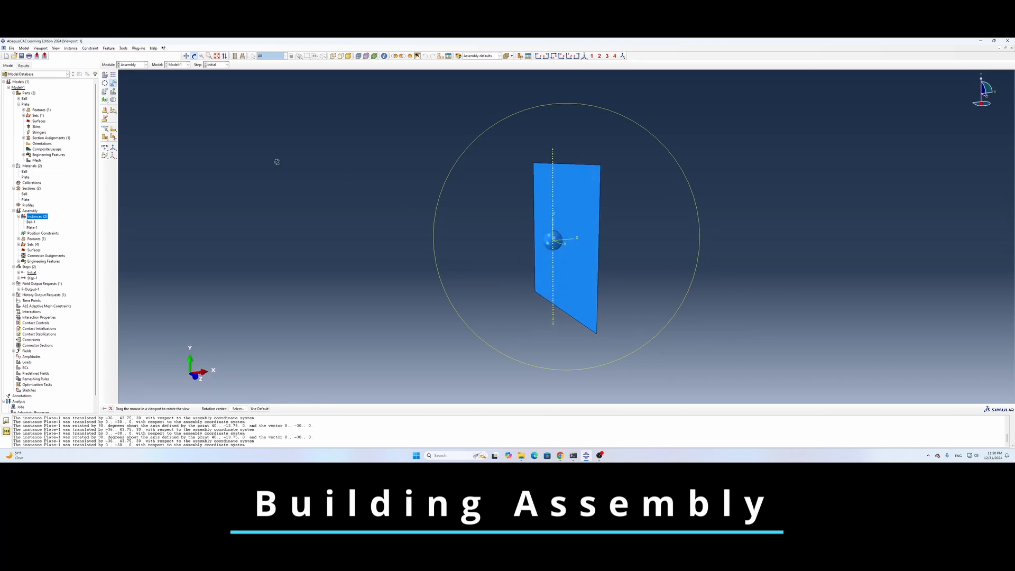
click(113, 83)
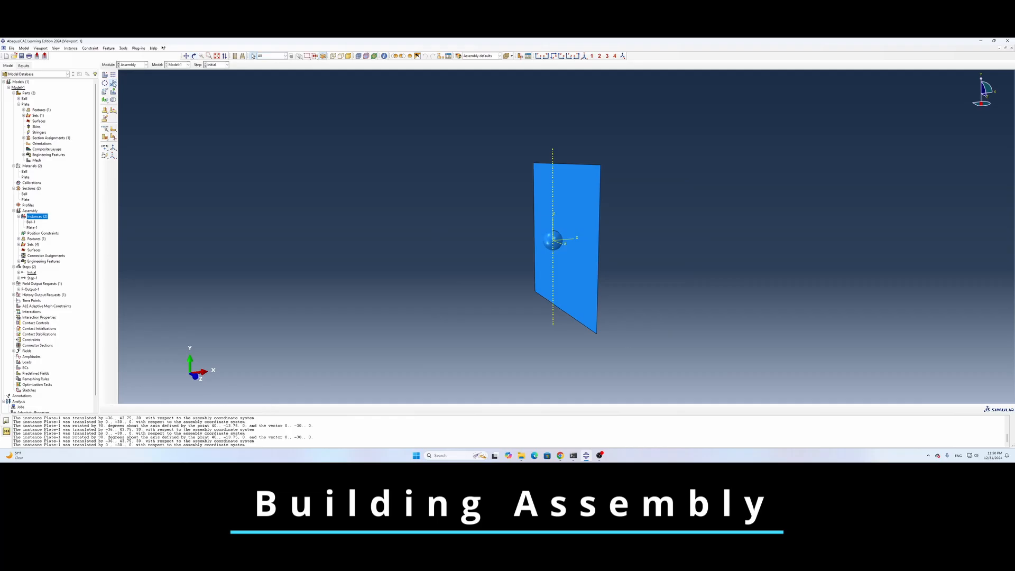
click(553, 244)
middle_click(545, 251)
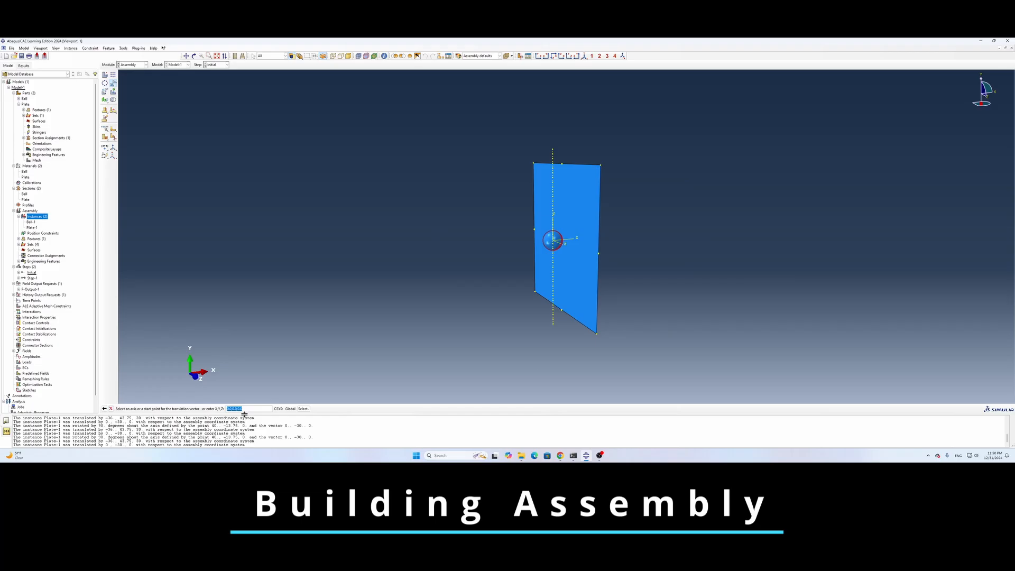
key(Return)
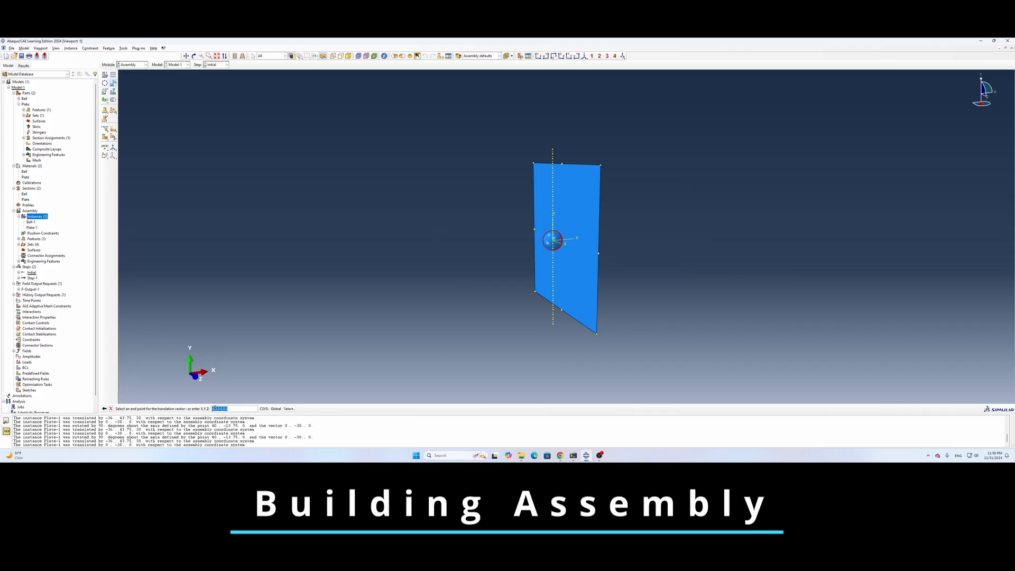
click(216, 409)
text(-50)
key(Return)
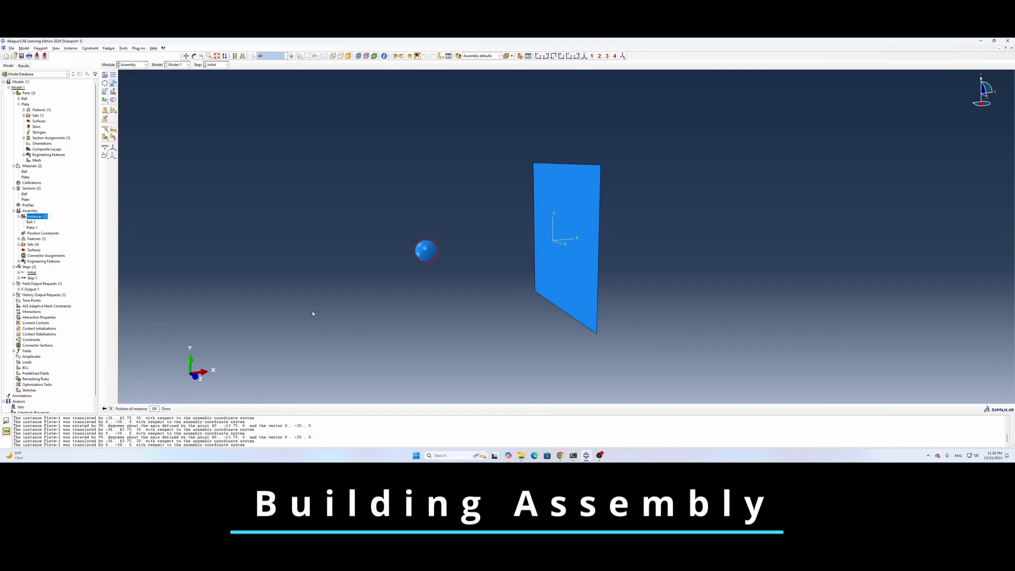
click(154, 408)
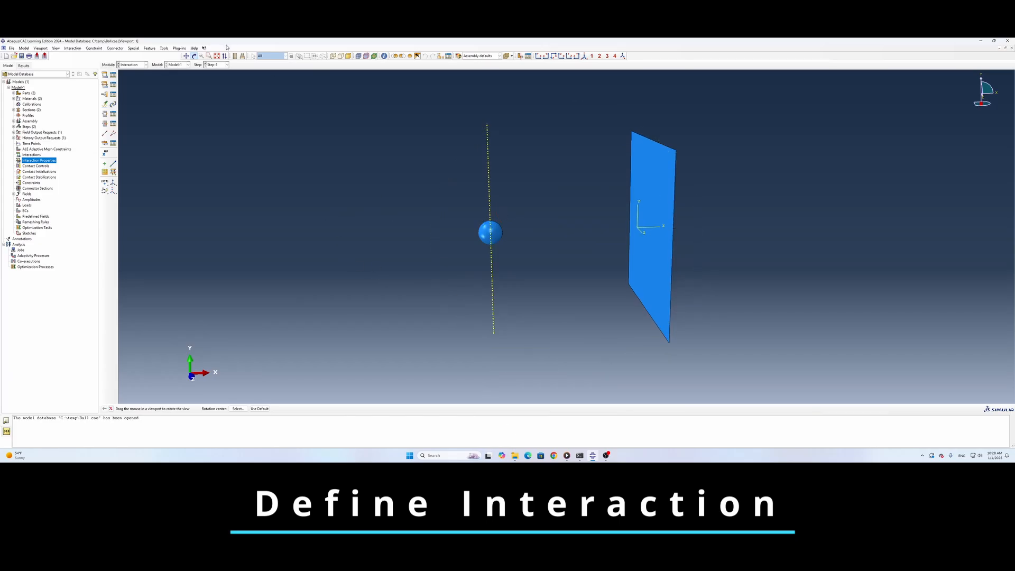
click(194, 55)
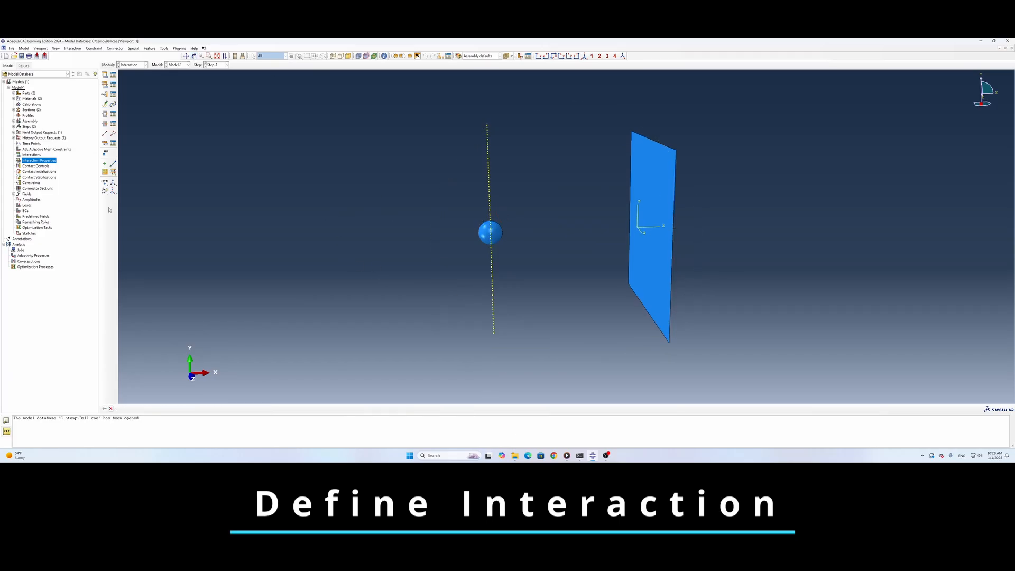
- Create an interaction property of type Contact
double_click(45, 162)
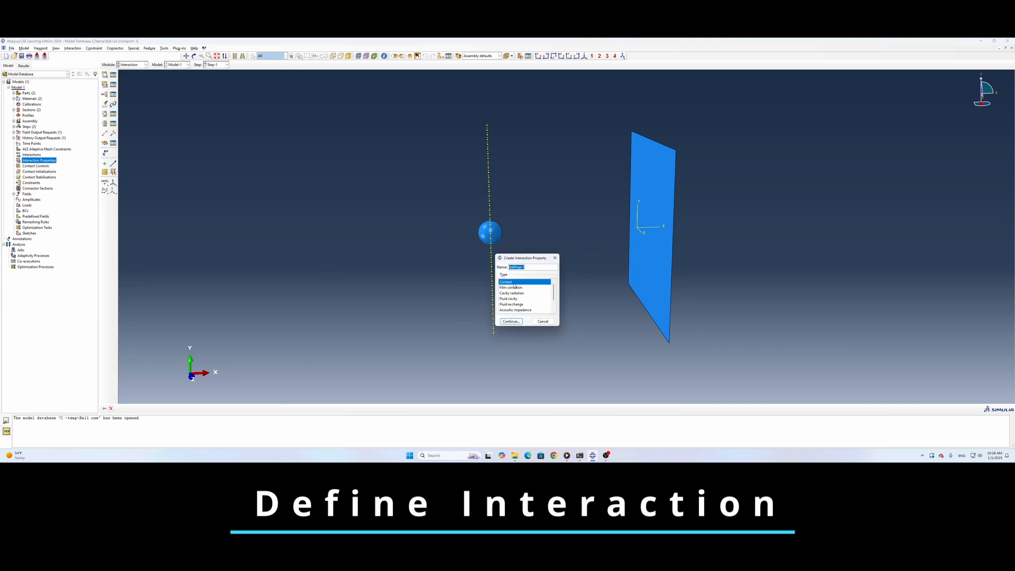
click(511, 321)
click(311, 330)
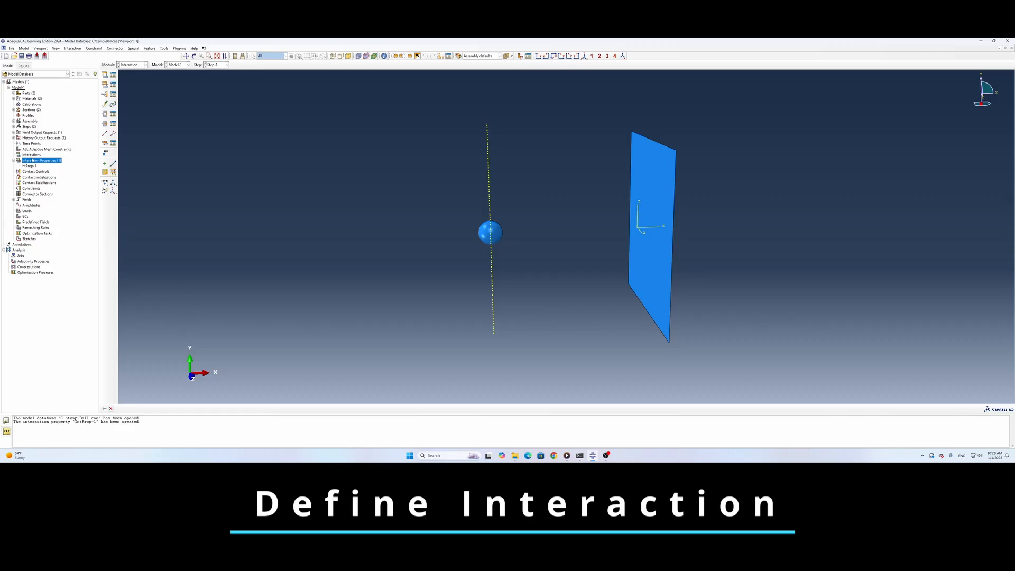
- Create a General contact (Explicit) interaction in Step-1 covering all with self, with IntProp-1 as the global property assignment
double_click(32, 154)
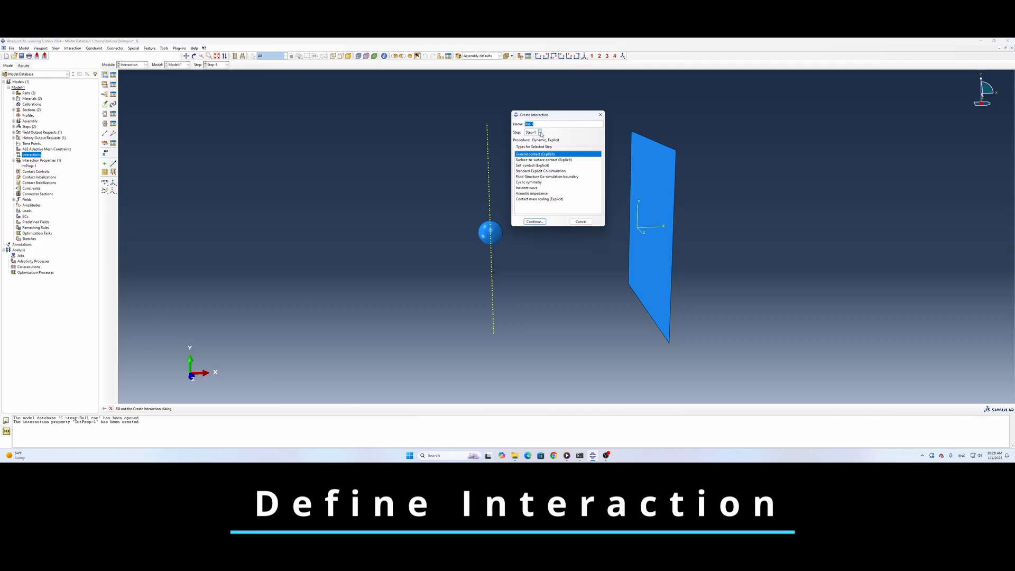
click(540, 133)
click(540, 133)
click(534, 222)
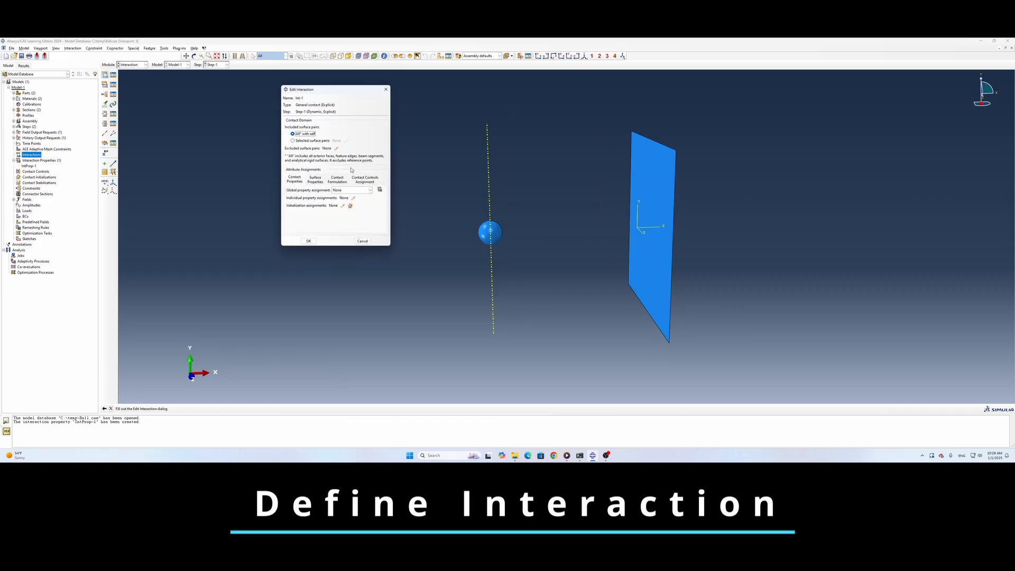
click(371, 190)
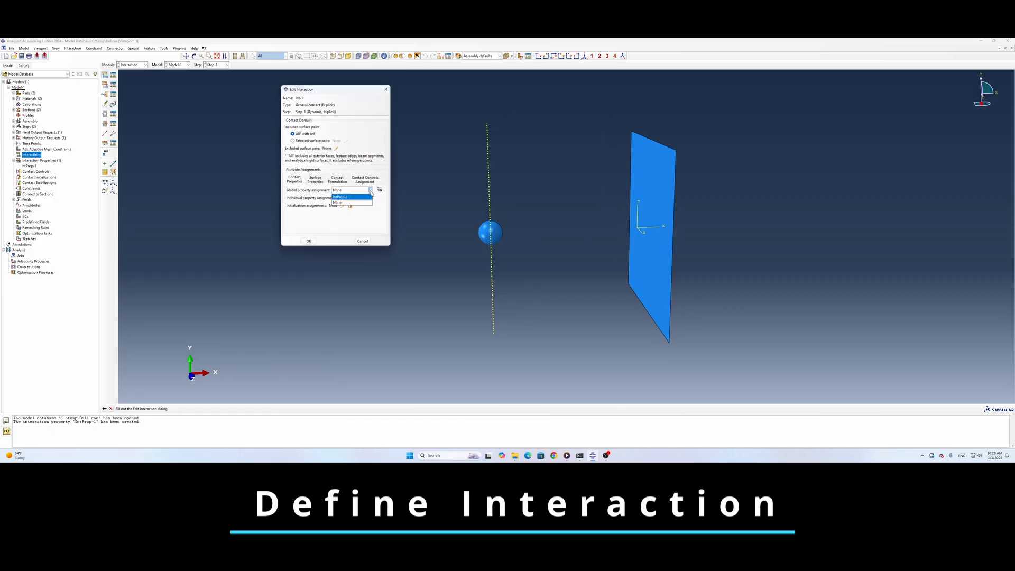
click(359, 197)
click(309, 240)
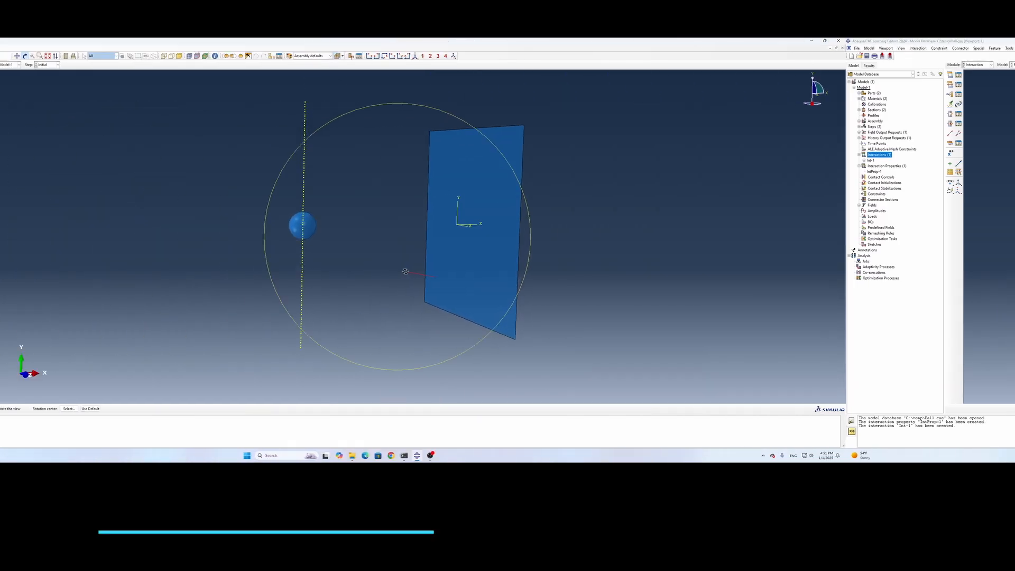
- Create an assembly reference point at the center of the ball
drag(573, 272, 561, 274)
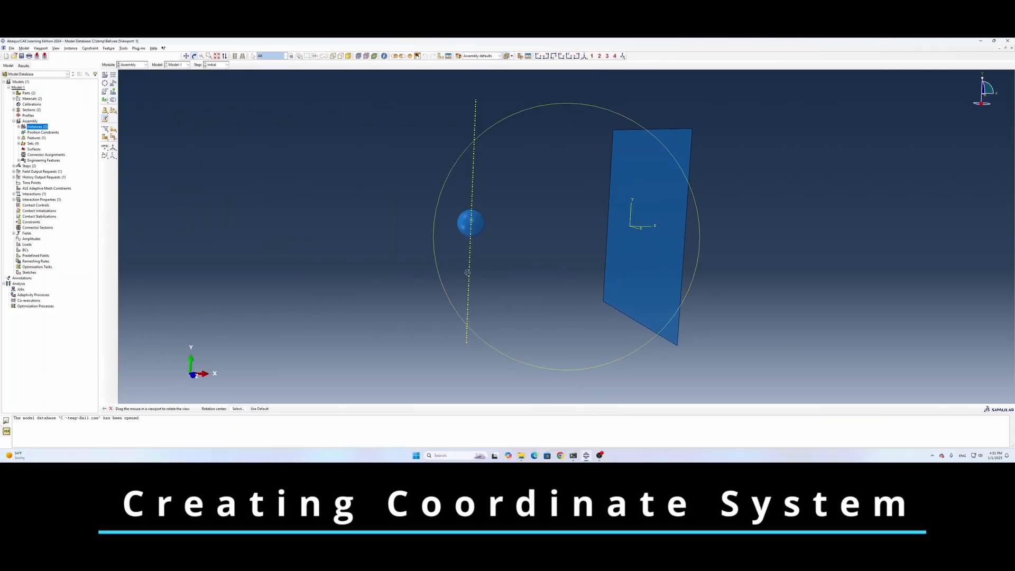
drag(654, 220, 610, 251)
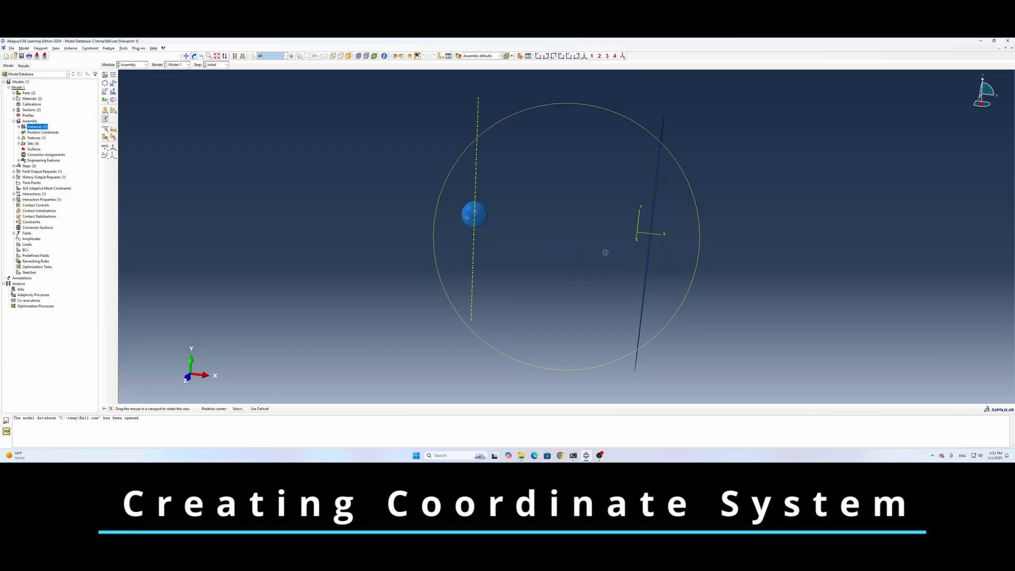
drag(642, 250, 613, 249)
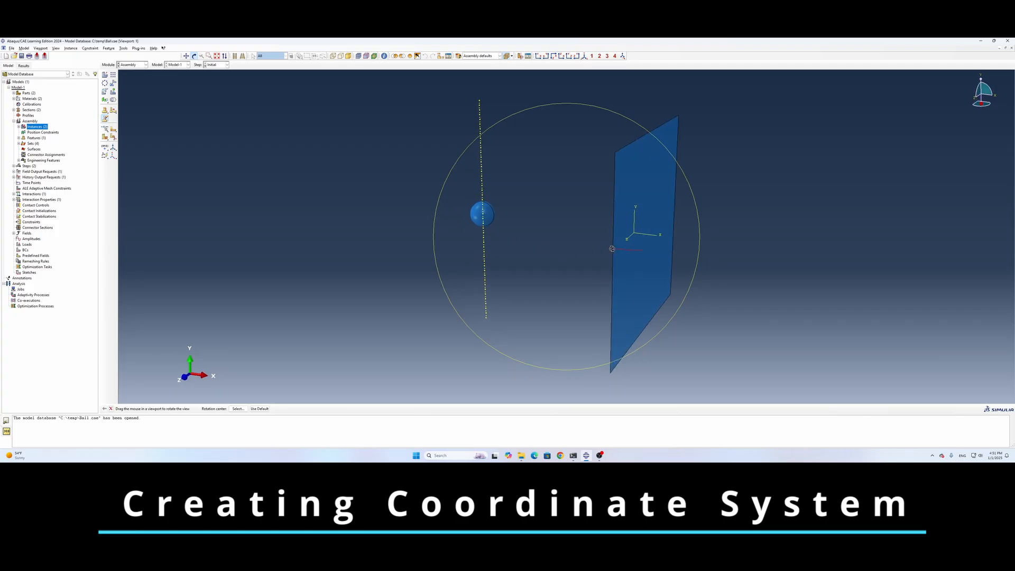
drag(612, 249, 612, 249)
drag(627, 250, 603, 239)
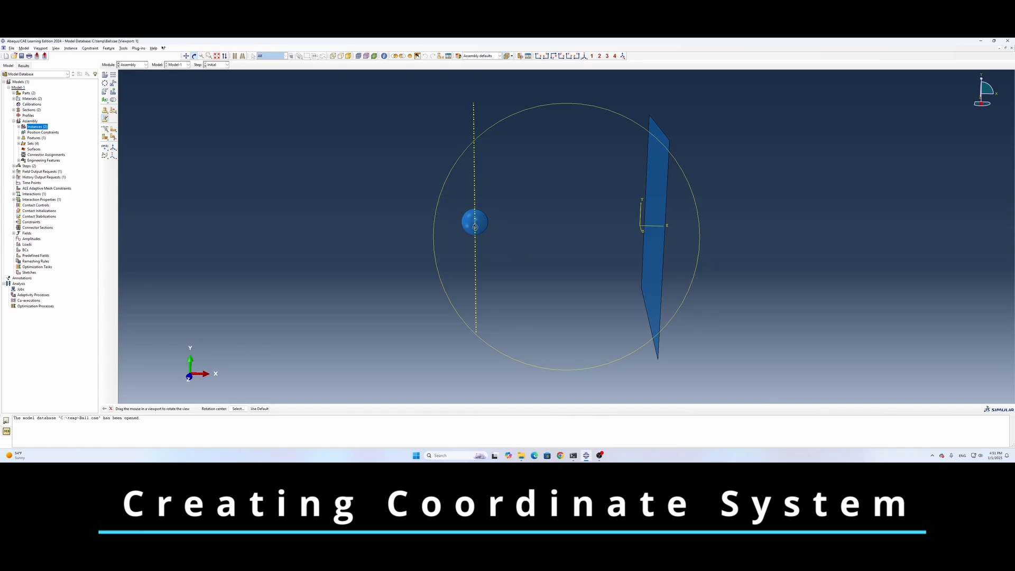
click(194, 56)
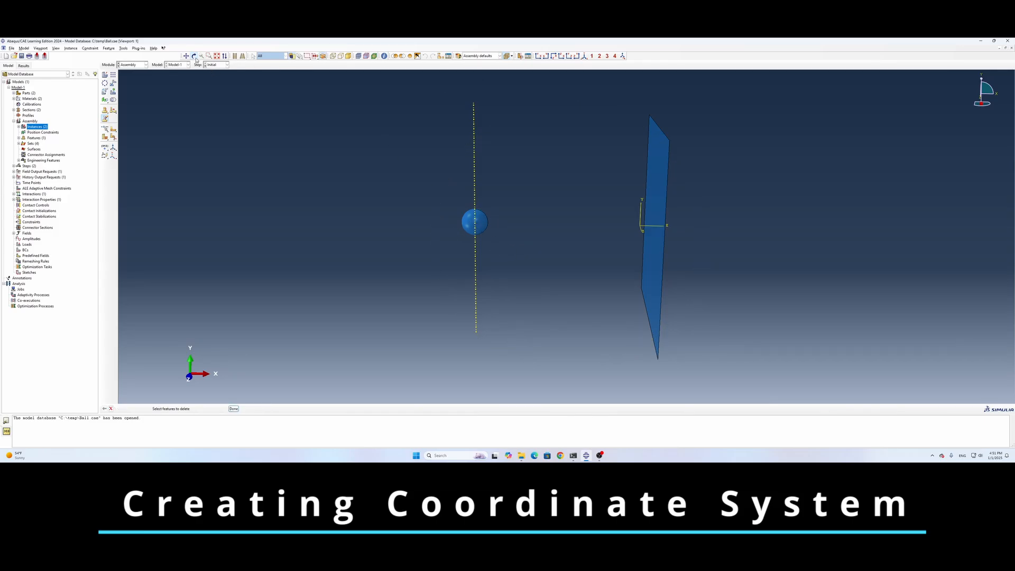
click(126, 48)
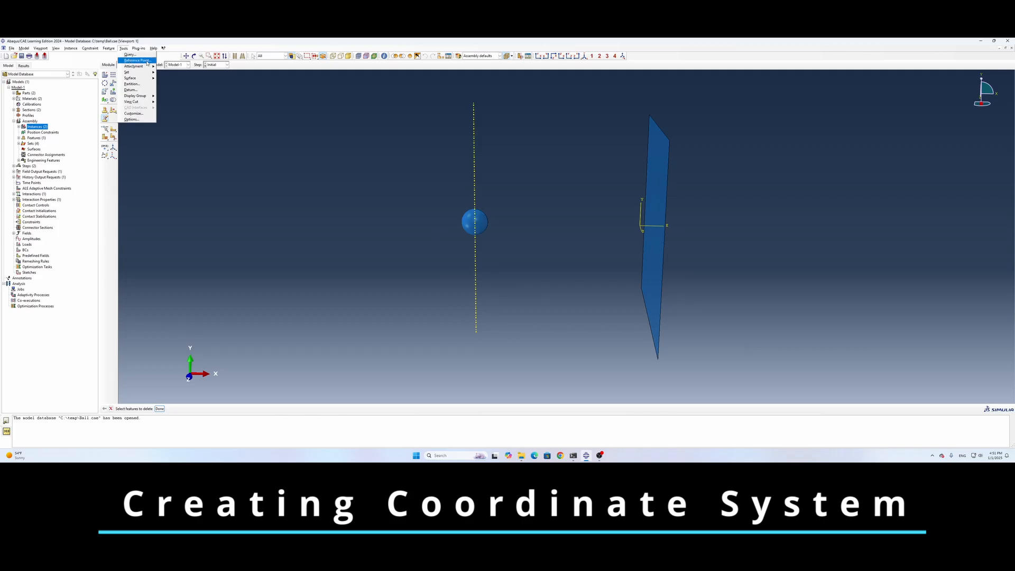
click(149, 62)
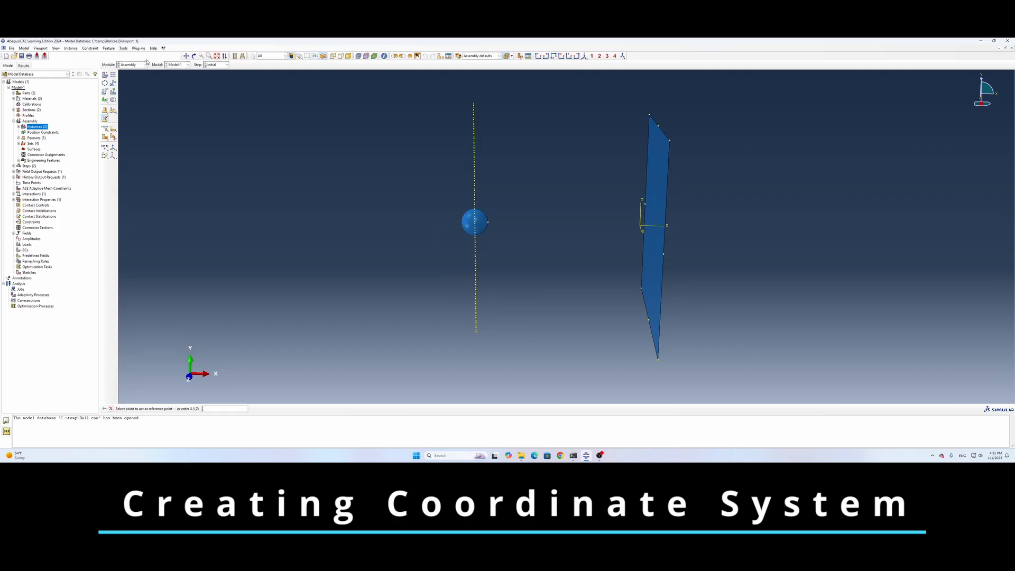
click(476, 224)
- Create a rectangular datum coordinate system by the 3 points method, with its origin at the ball's reference point
click(123, 48)
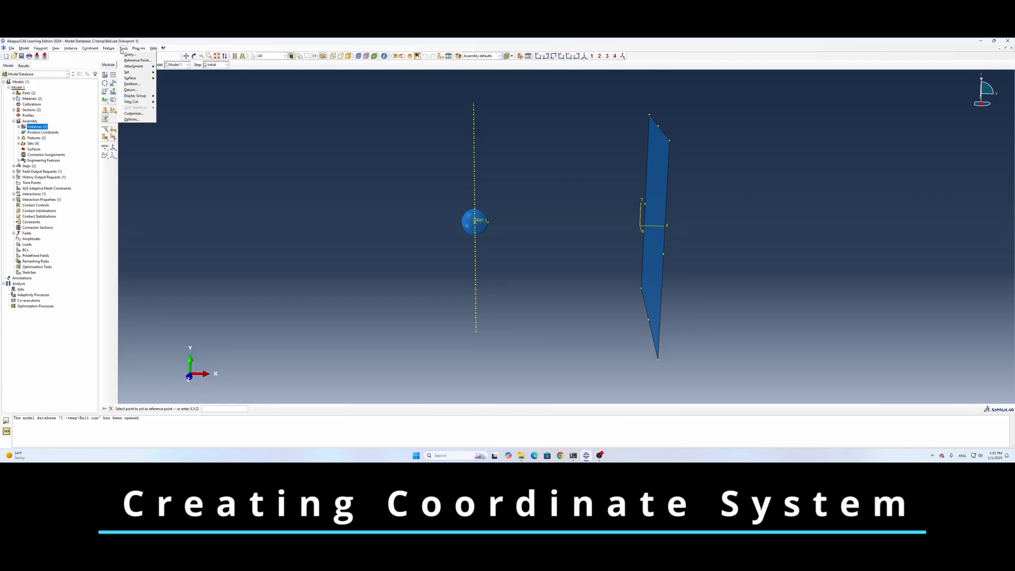
click(138, 89)
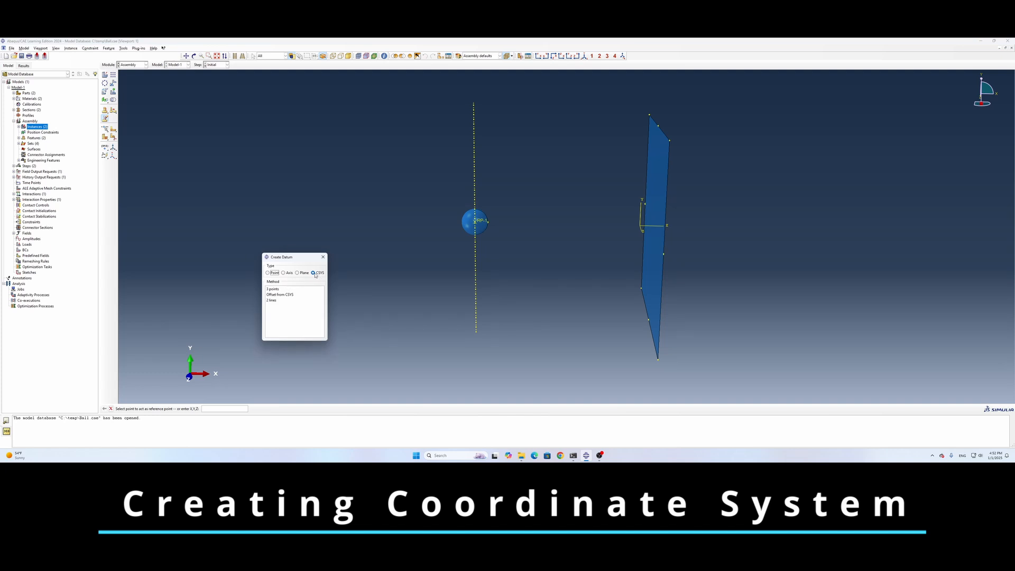
click(274, 290)
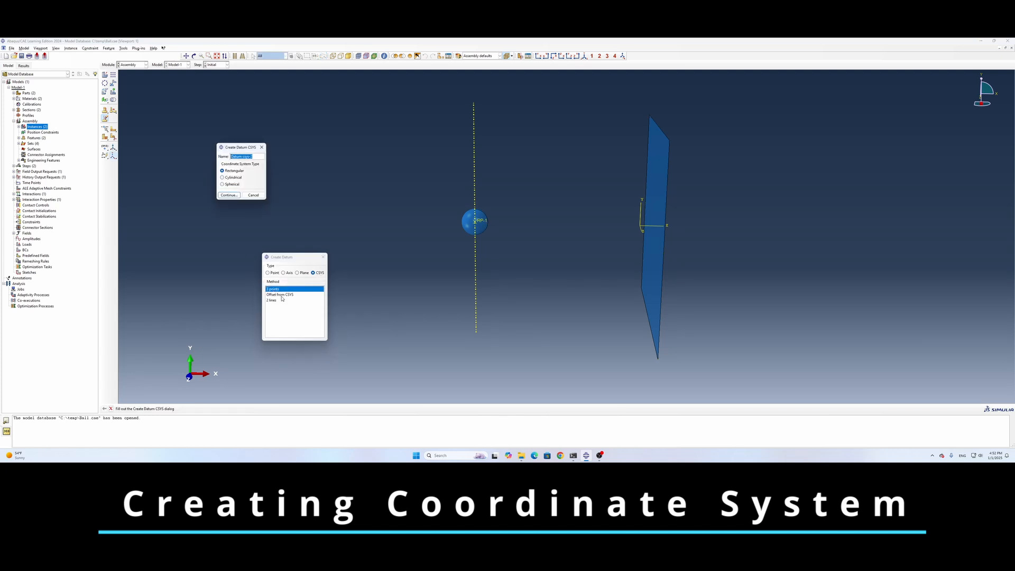
click(229, 195)
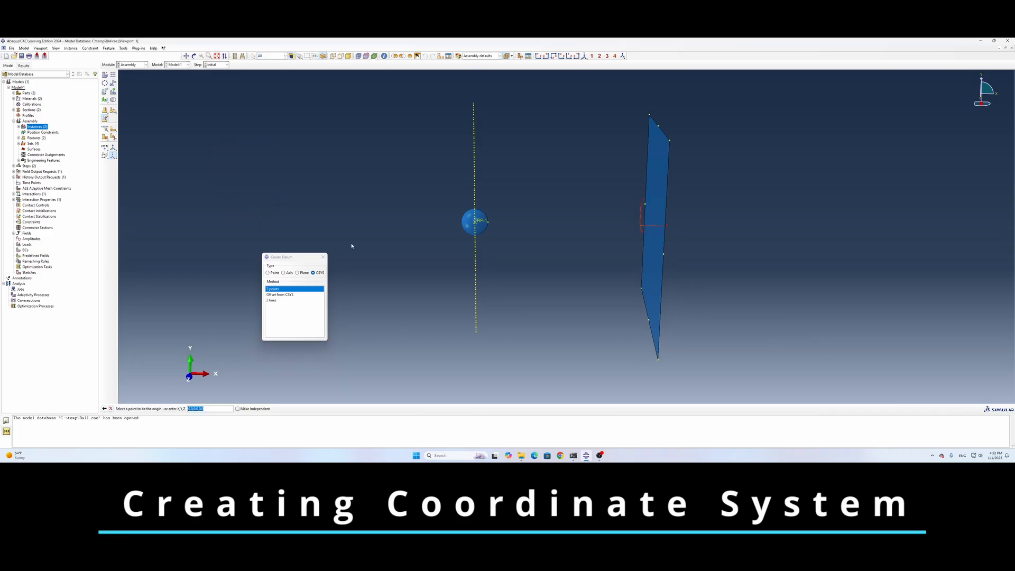
click(481, 222)
key(Return)
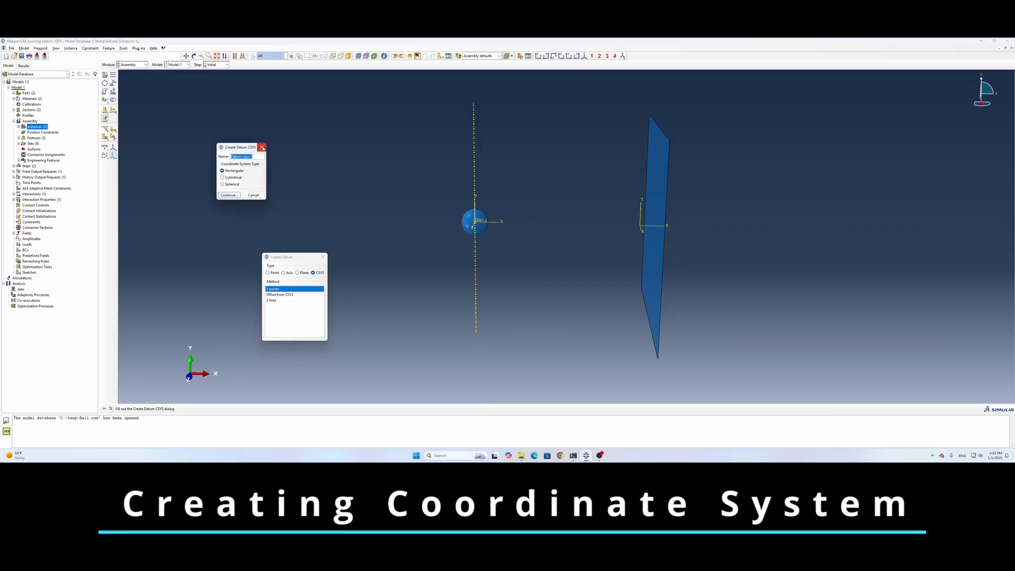
click(261, 147)
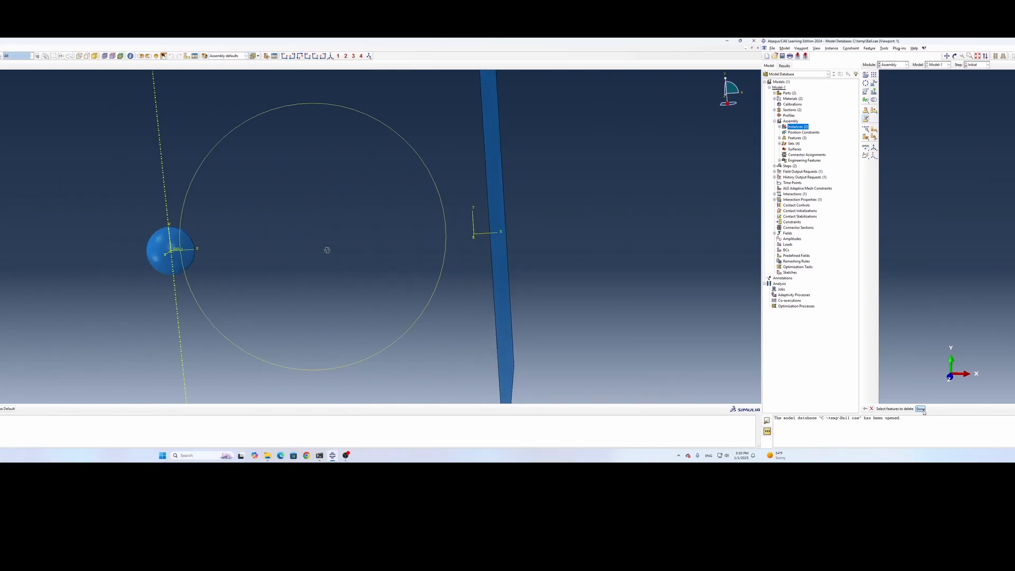
- Create a Coupling constraint with the ball's reference point as control point and the purple side of the ball's shell as surface
drag(611, 259, 624, 265)
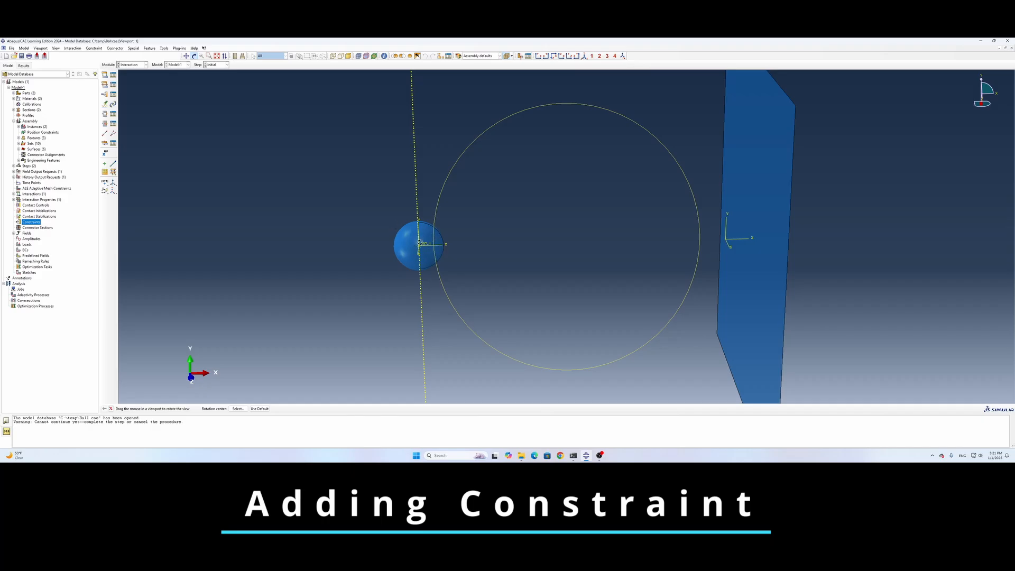
drag(544, 249, 564, 231)
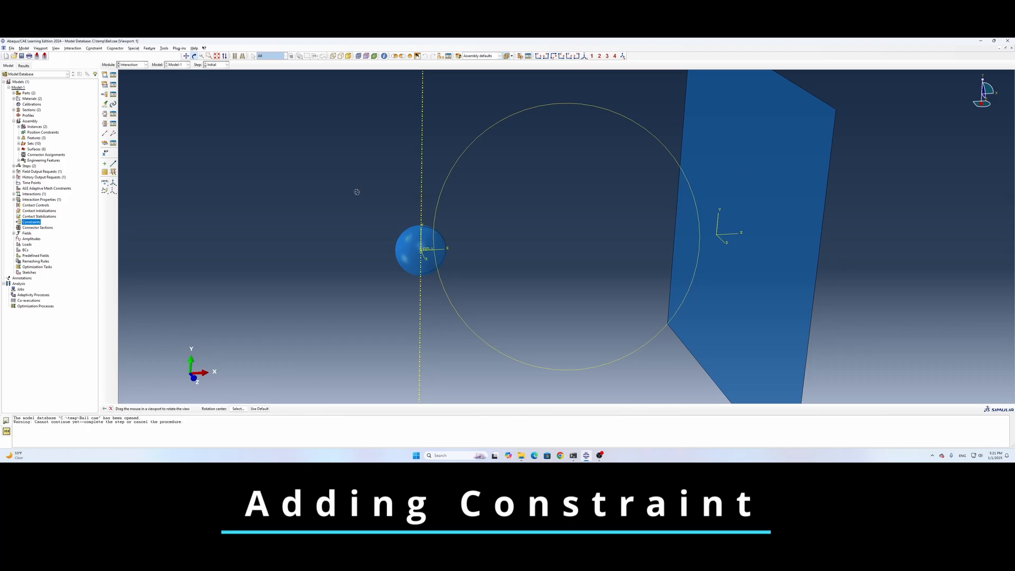
double_click(31, 223)
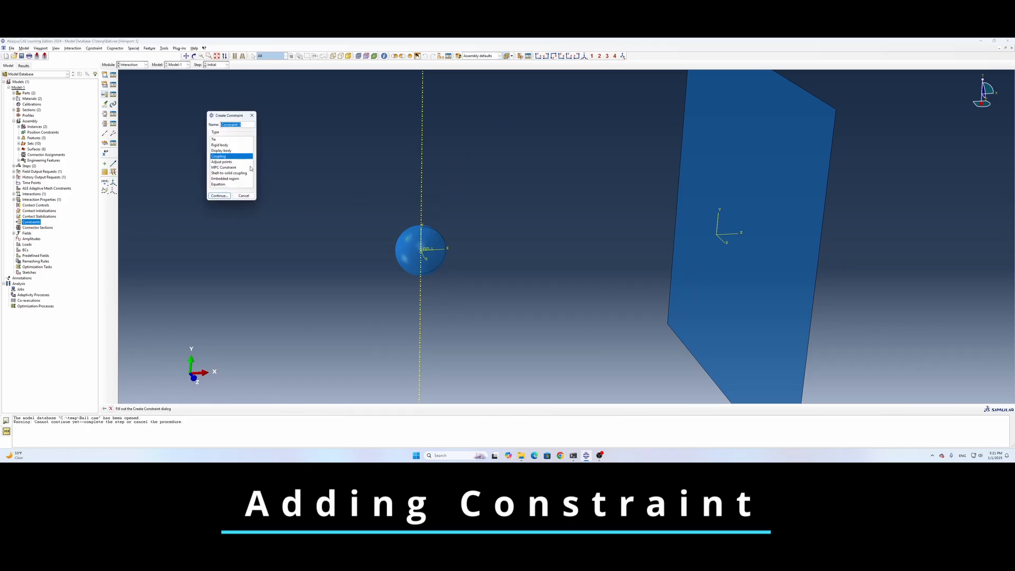
click(220, 196)
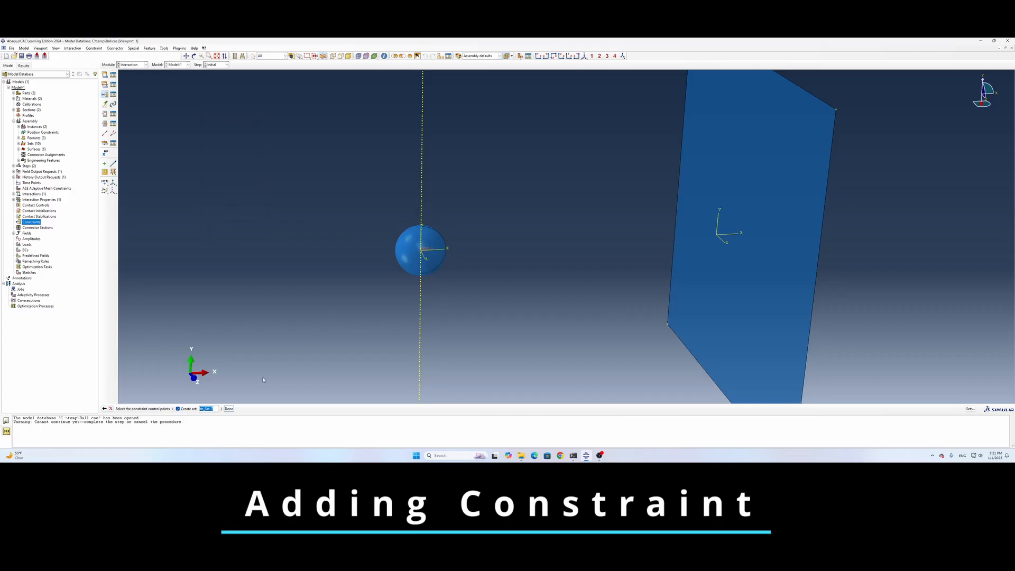
click(229, 409)
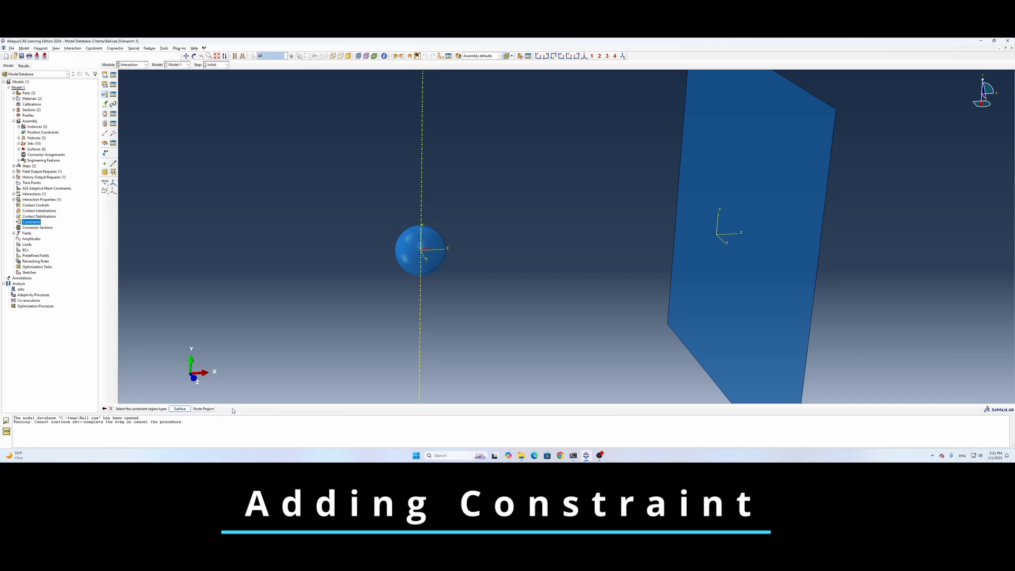
click(180, 408)
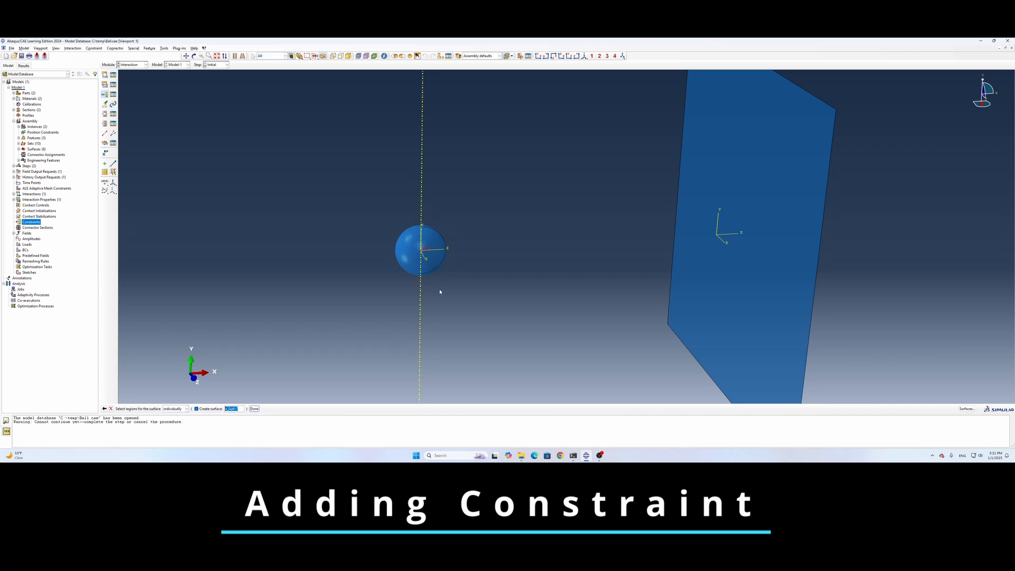
click(407, 261)
click(255, 409)
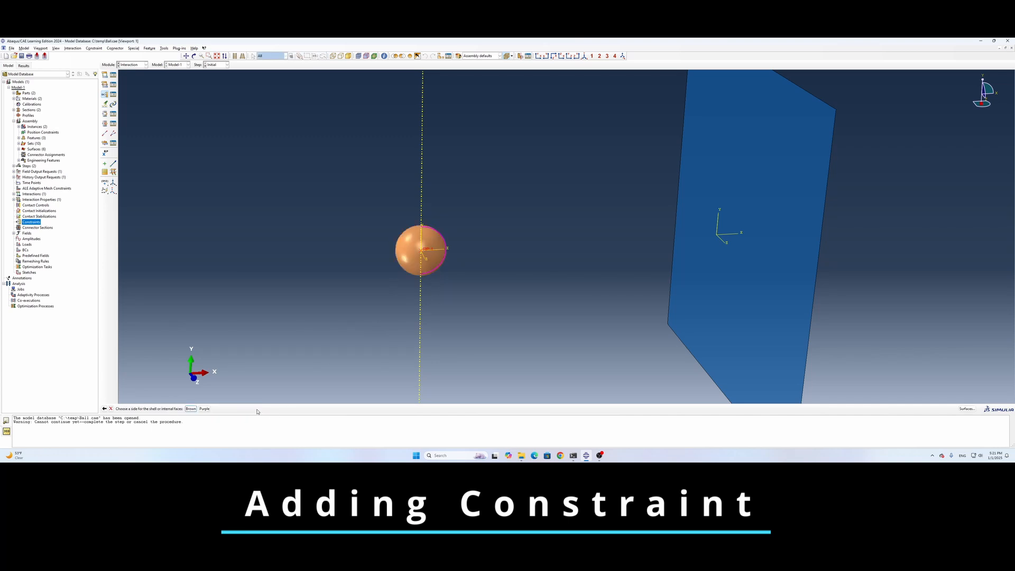
click(205, 409)
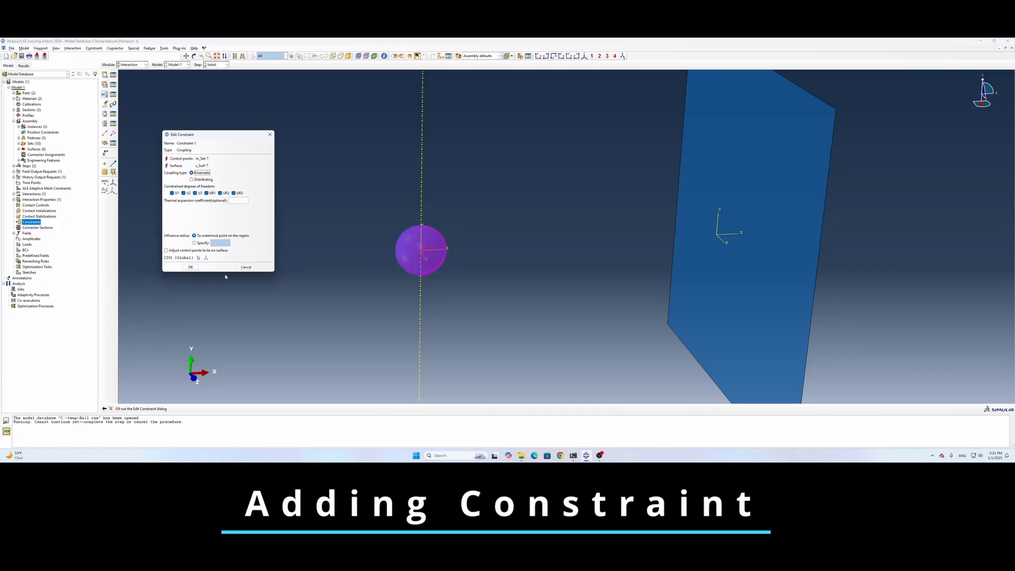
- Assign the datum coordinate system at the ball's center to the kinematic coupling, keeping all six degrees of freedom constrained
click(198, 258)
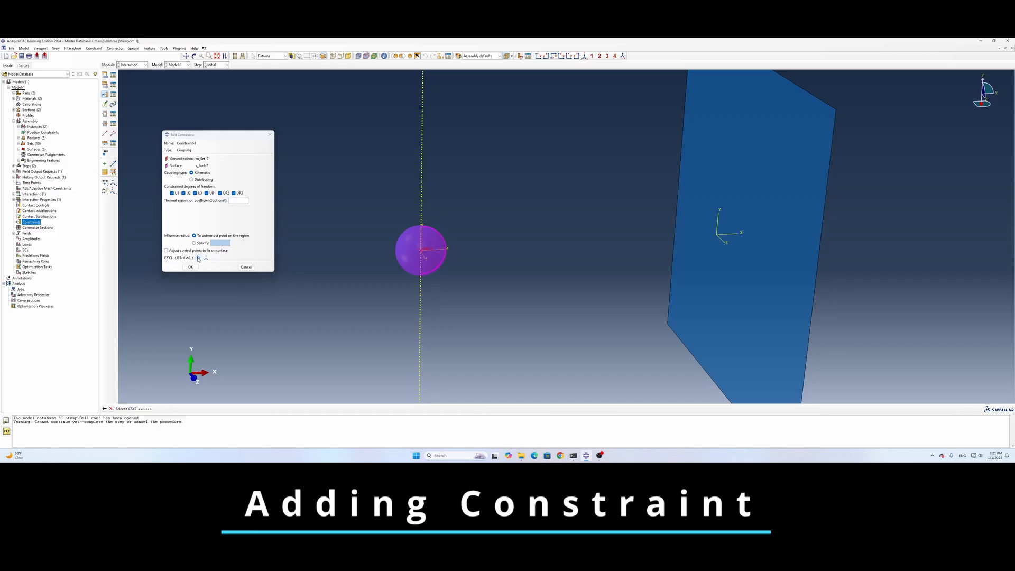
click(439, 253)
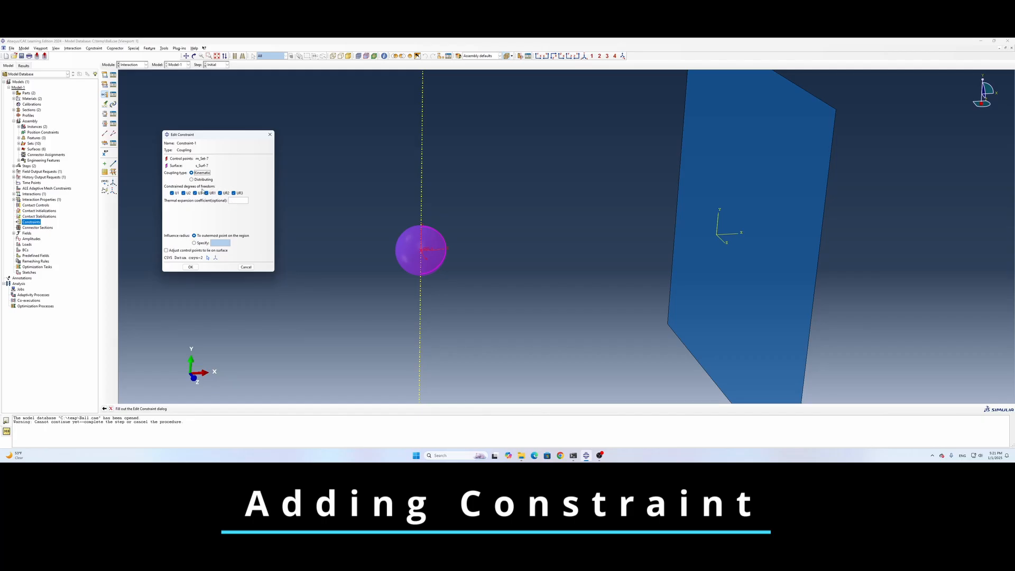
click(192, 268)
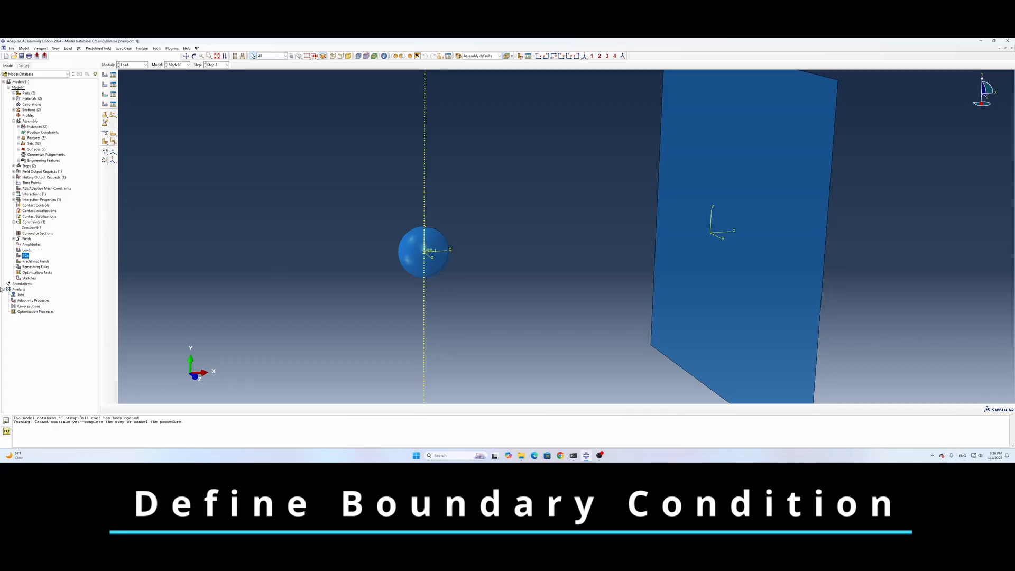
- Create a Velocity/Angular velocity boundary condition for the ball in Step-1, using the datum coordinate system at the ball's center
double_click(25, 256)
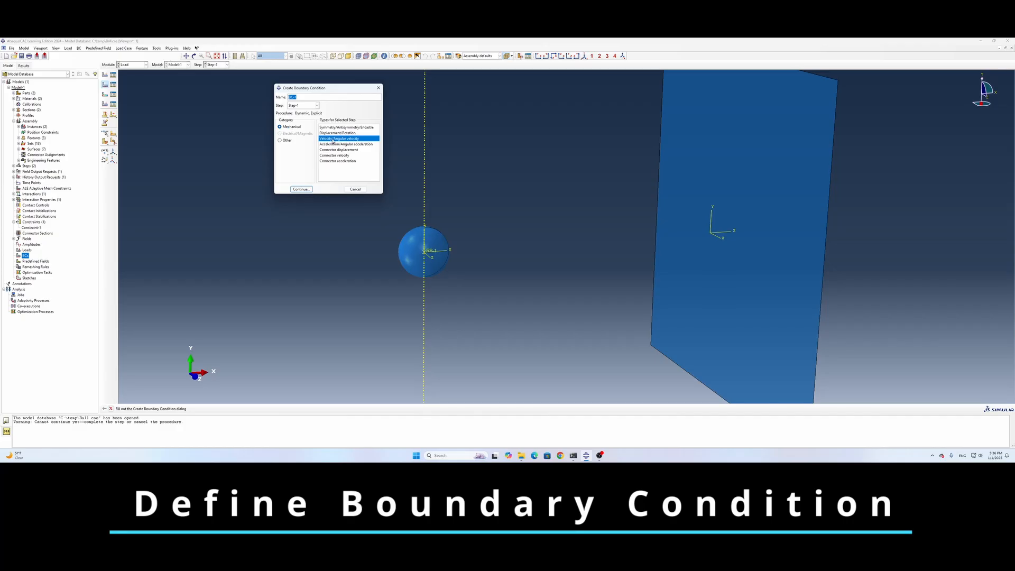
click(302, 189)
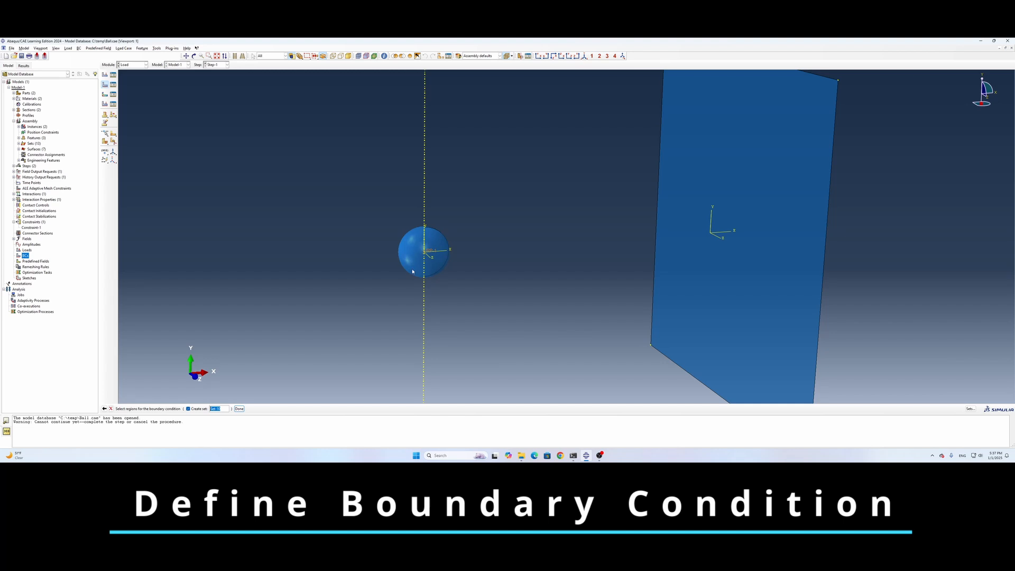
click(239, 409)
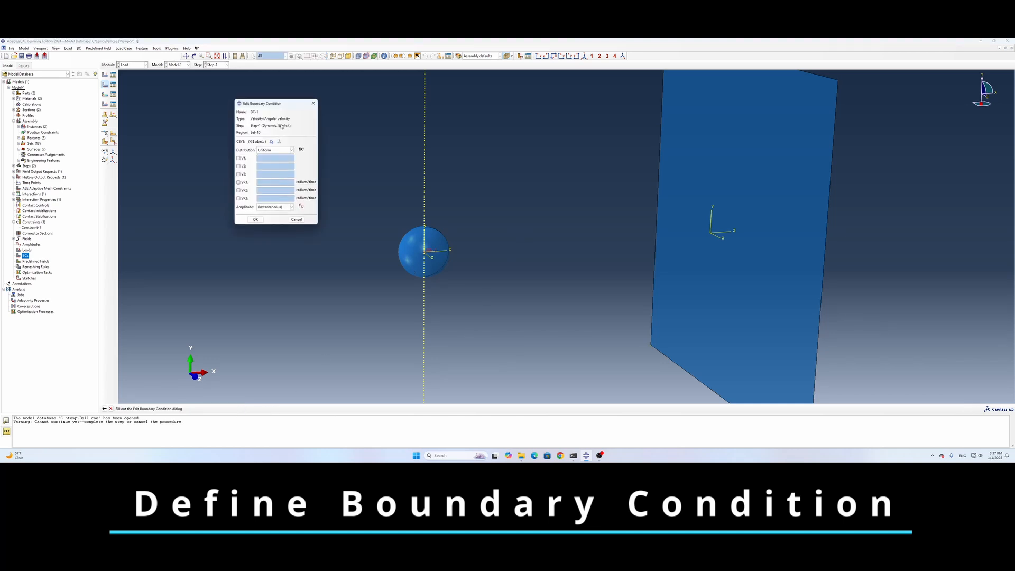
click(271, 142)
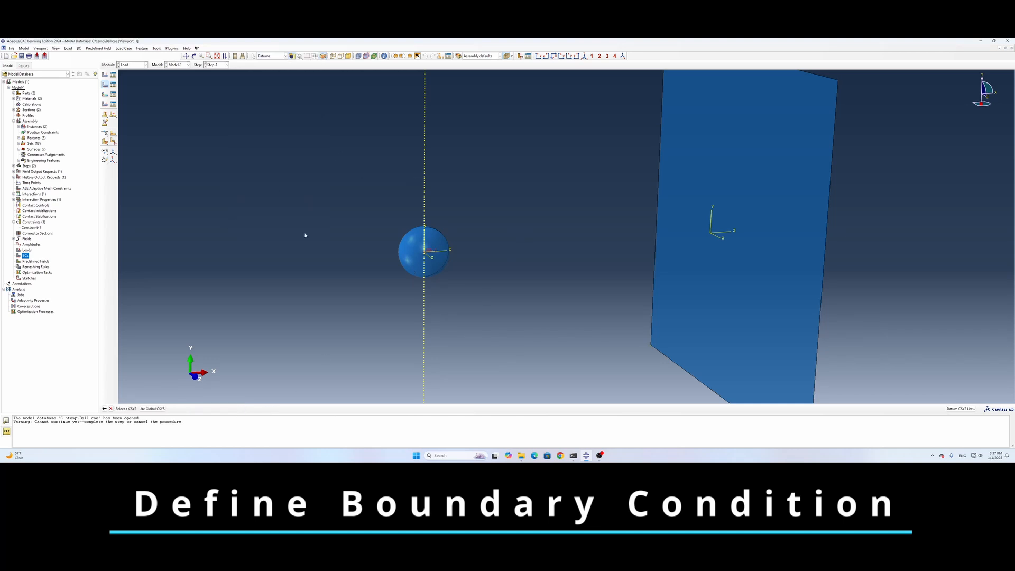
click(441, 254)
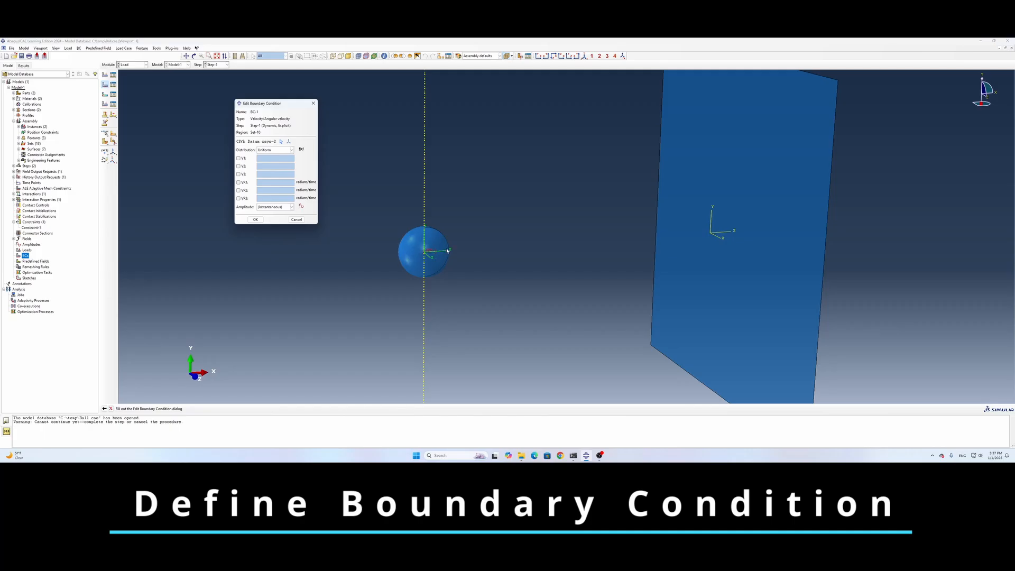
- Prescribe the VR1 and VR3 angular velocity components in the ball's boundary condition
click(238, 182)
click(275, 183)
click(238, 199)
click(264, 199)
click(255, 220)
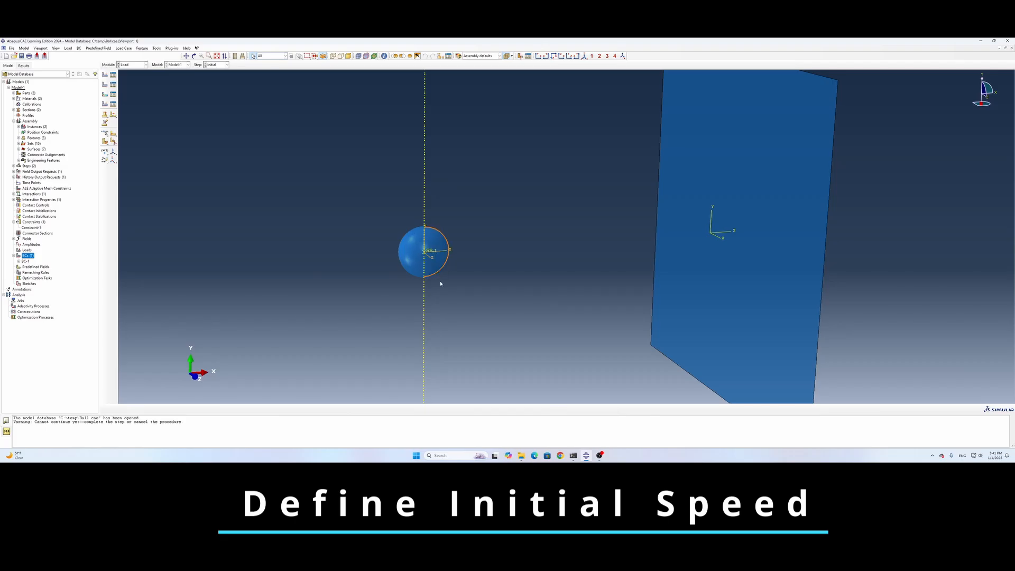
- Create a mechanical Velocity predefined field in the Initial step on the ball, with V1 set to 4000
double_click(35, 268)
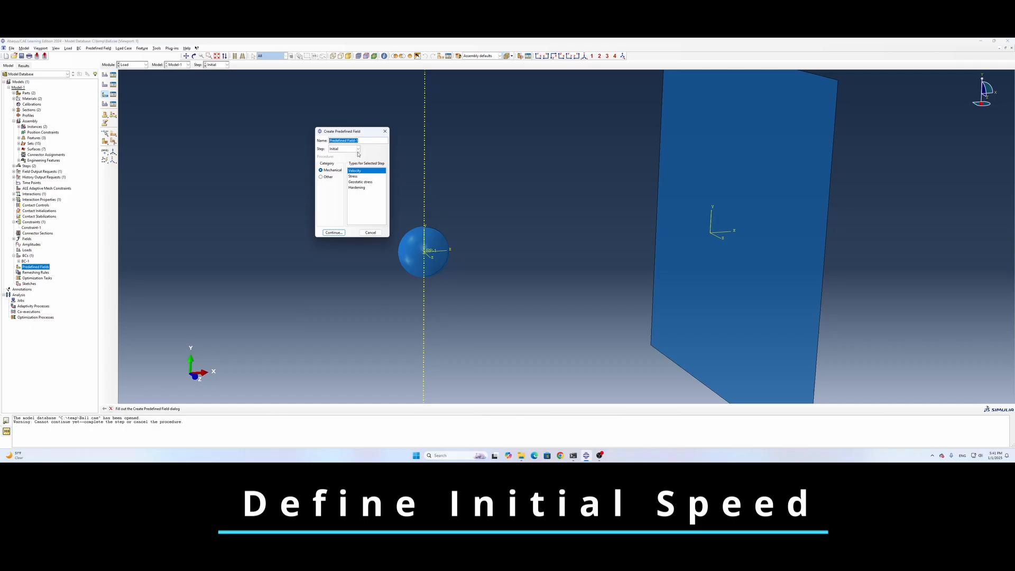
click(321, 170)
click(364, 171)
click(339, 234)
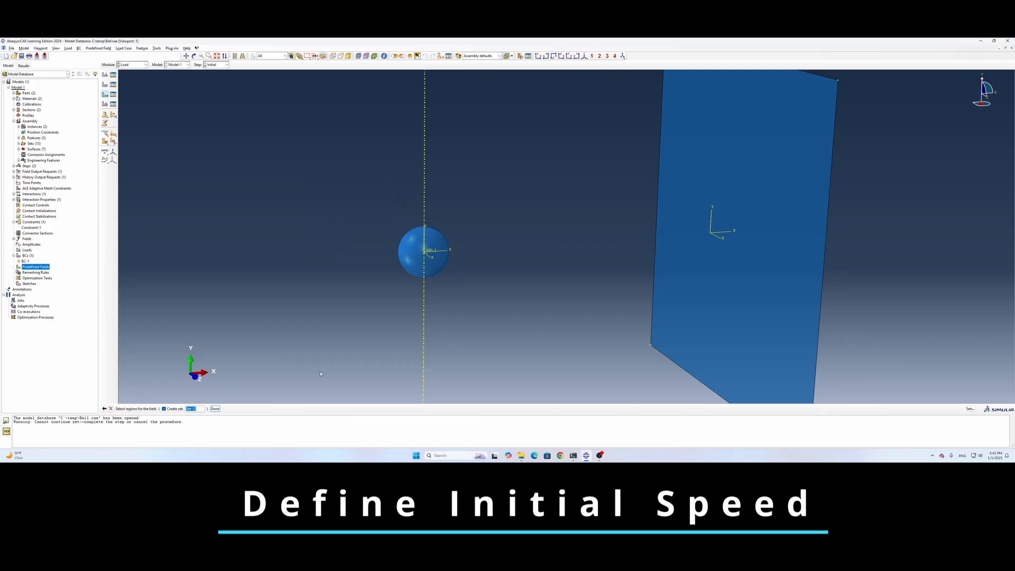
click(423, 252)
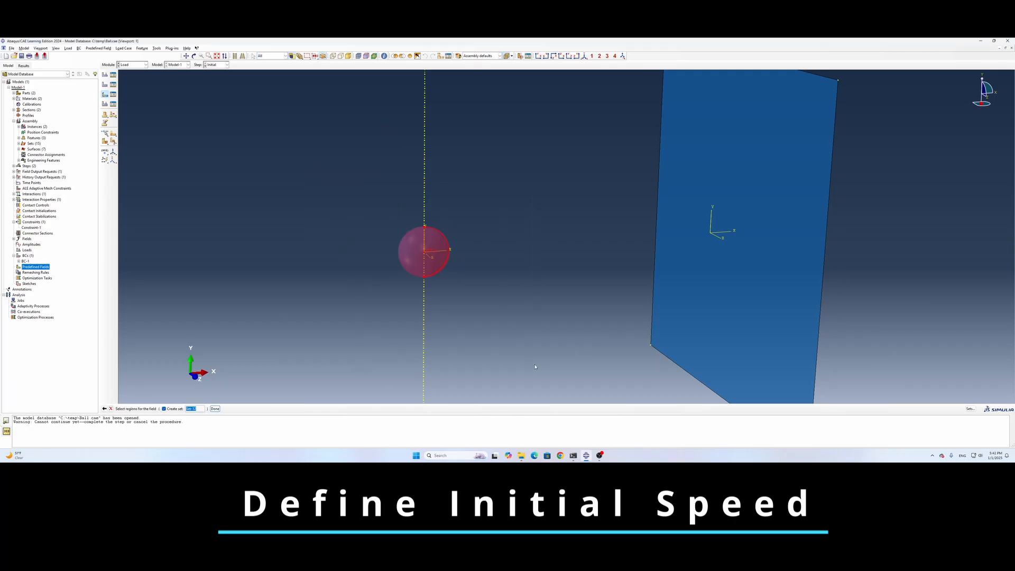
click(215, 409)
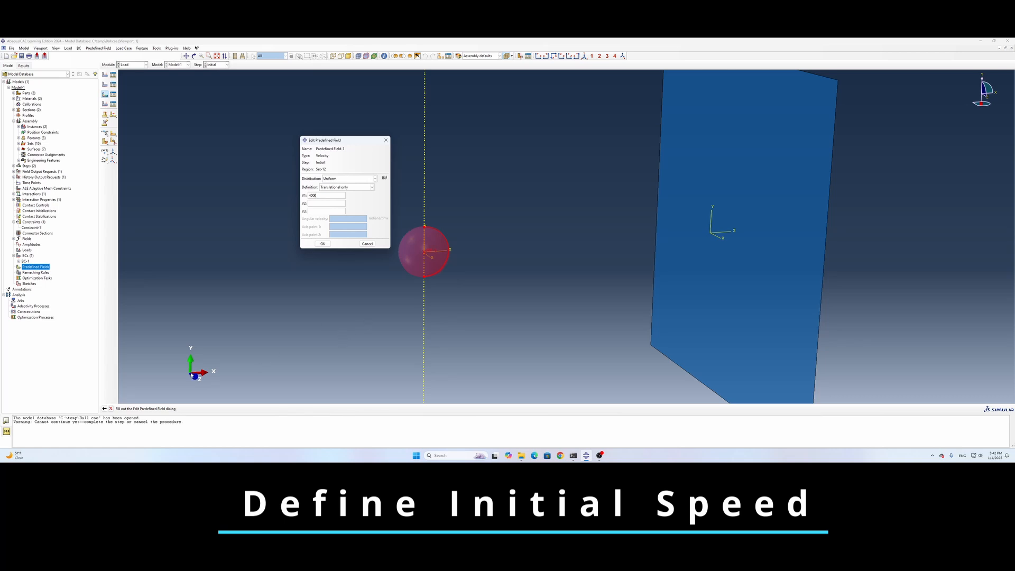
click(324, 244)
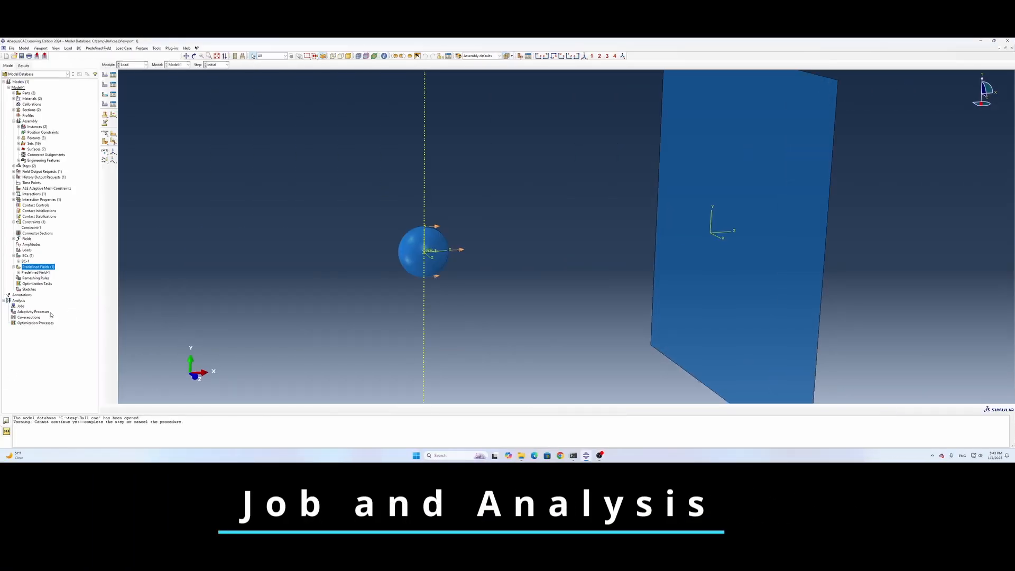
- Create an analysis job for Model-1 with Abaqus/Explicit precision set to Double - analysis only
double_click(21, 307)
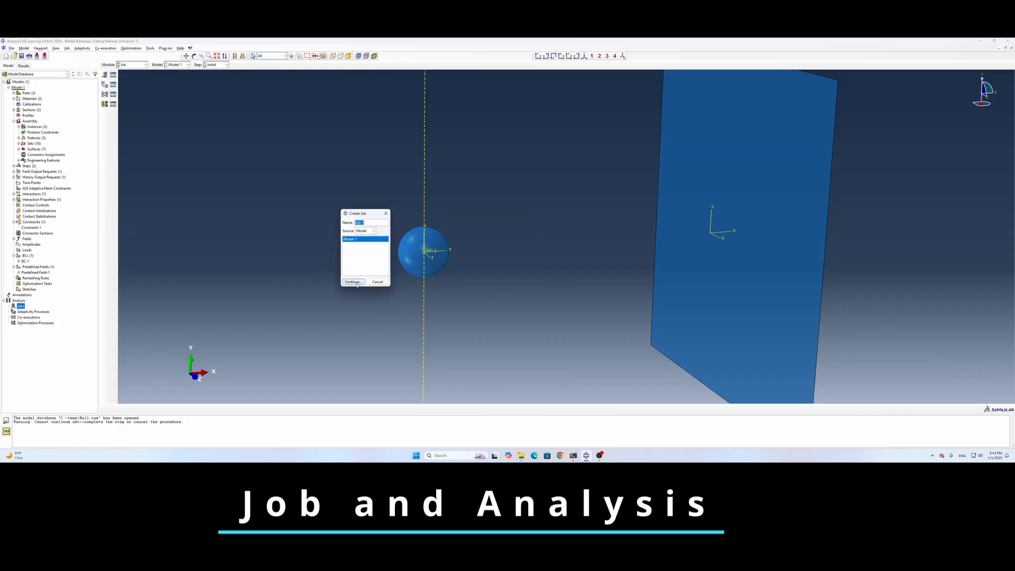
click(353, 282)
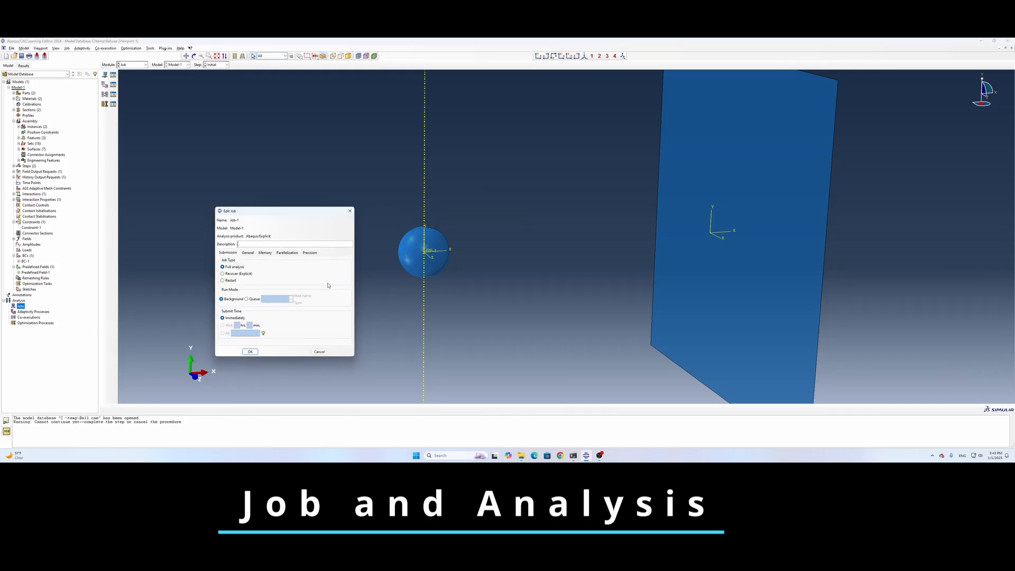
click(309, 253)
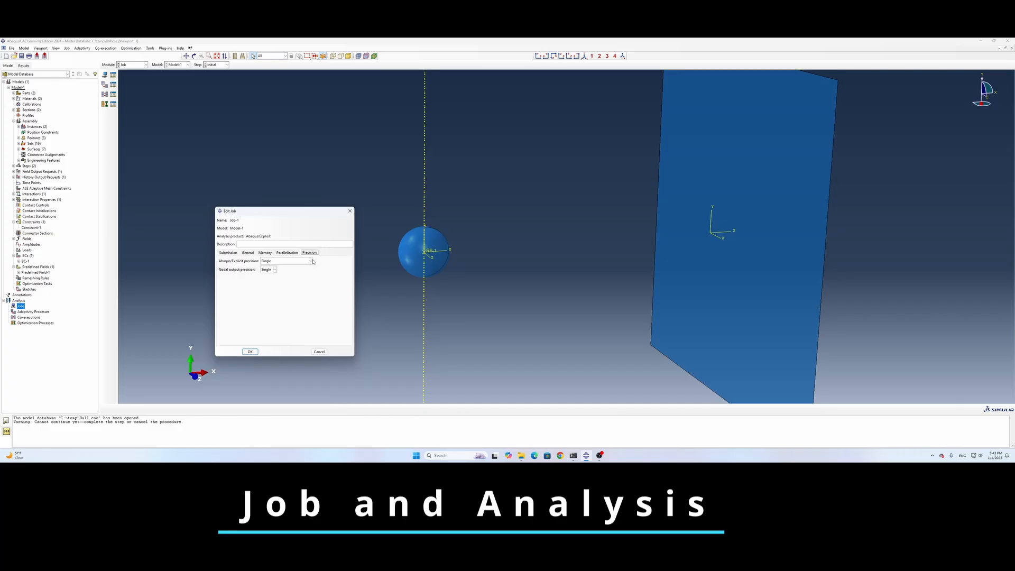
click(311, 262)
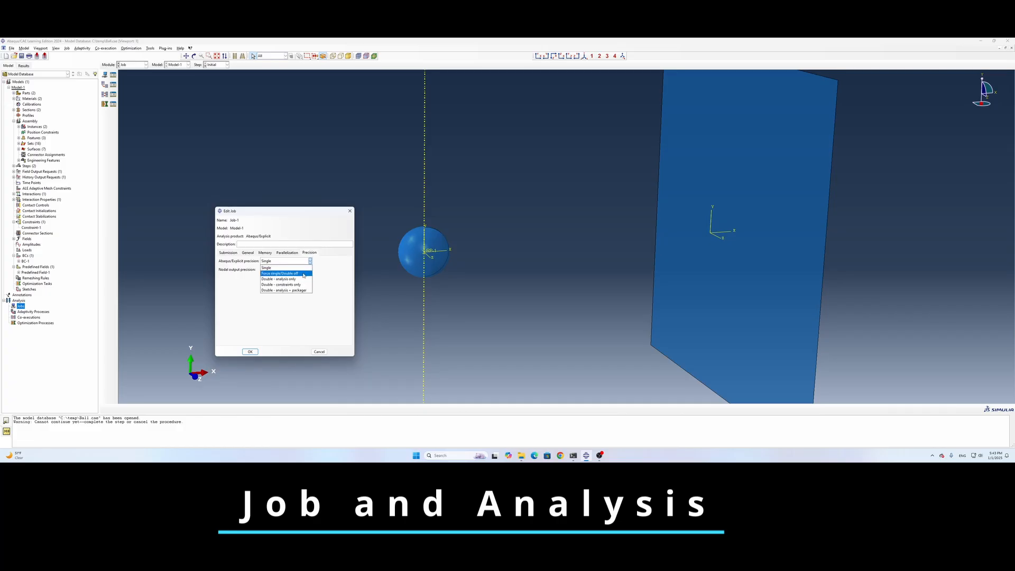
click(301, 279)
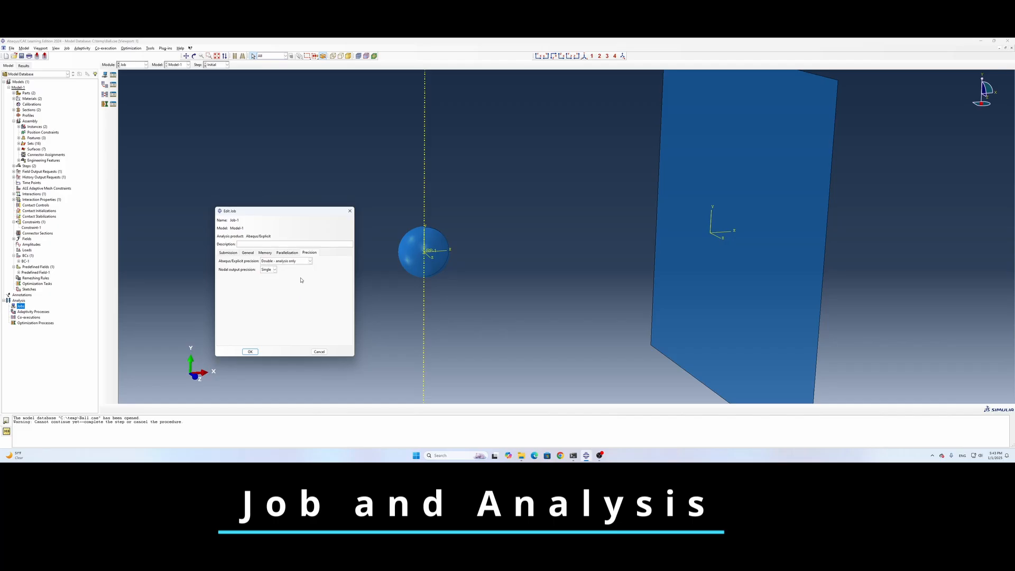
click(251, 351)
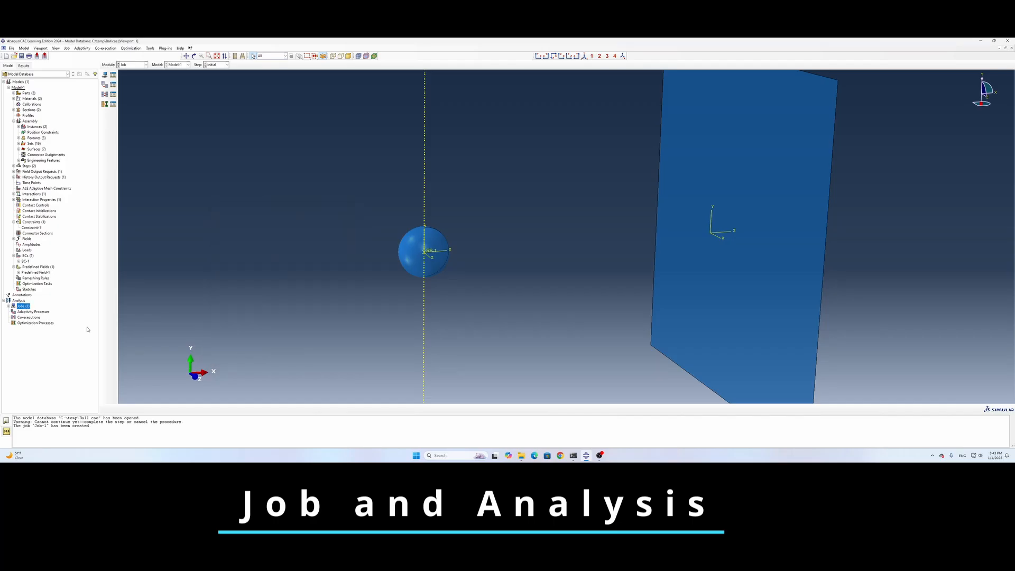
- Submit Job-1 for analysis, overwriting its existing job files
click(8, 306)
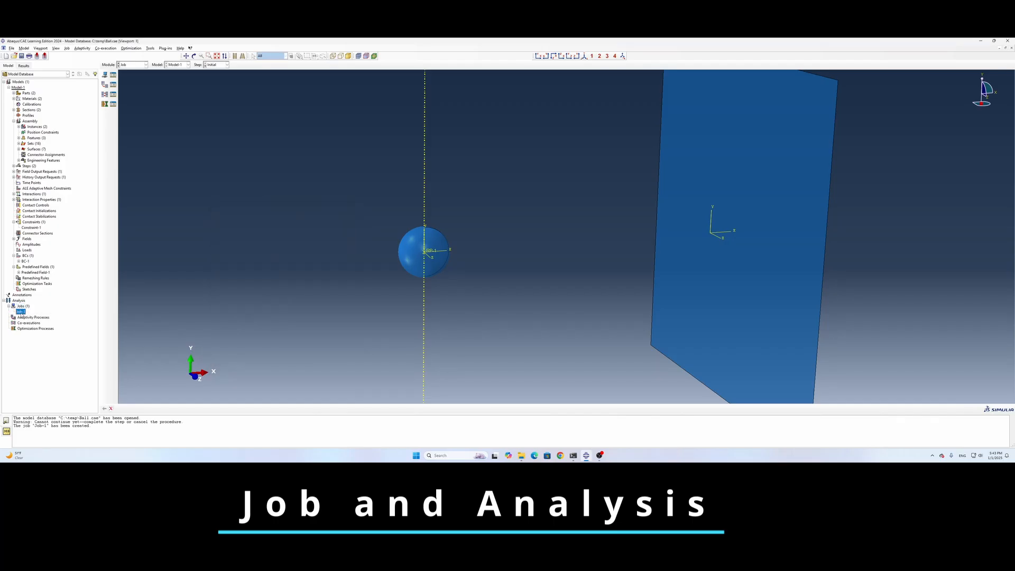
right_click(20, 313)
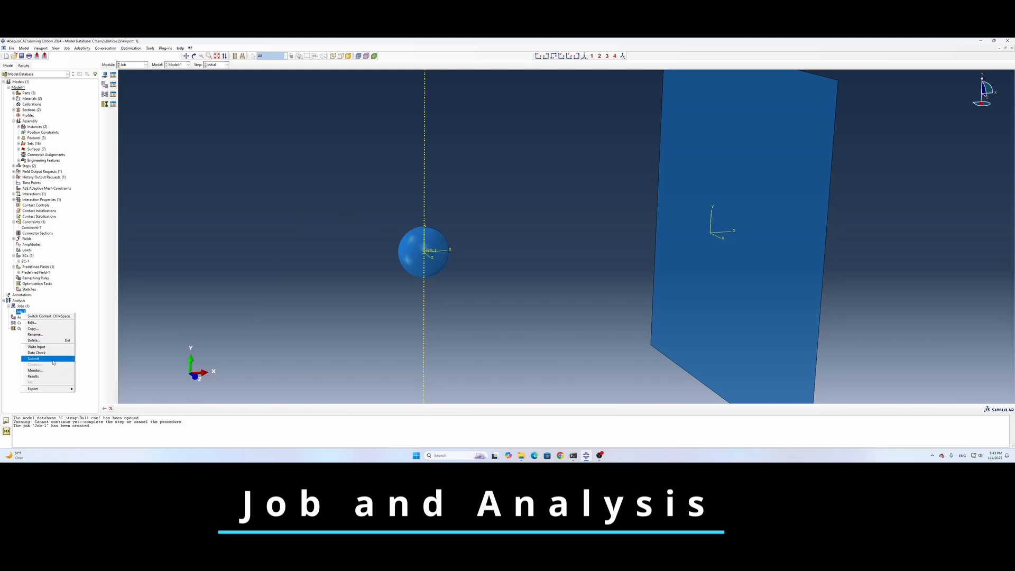
click(33, 358)
click(344, 260)
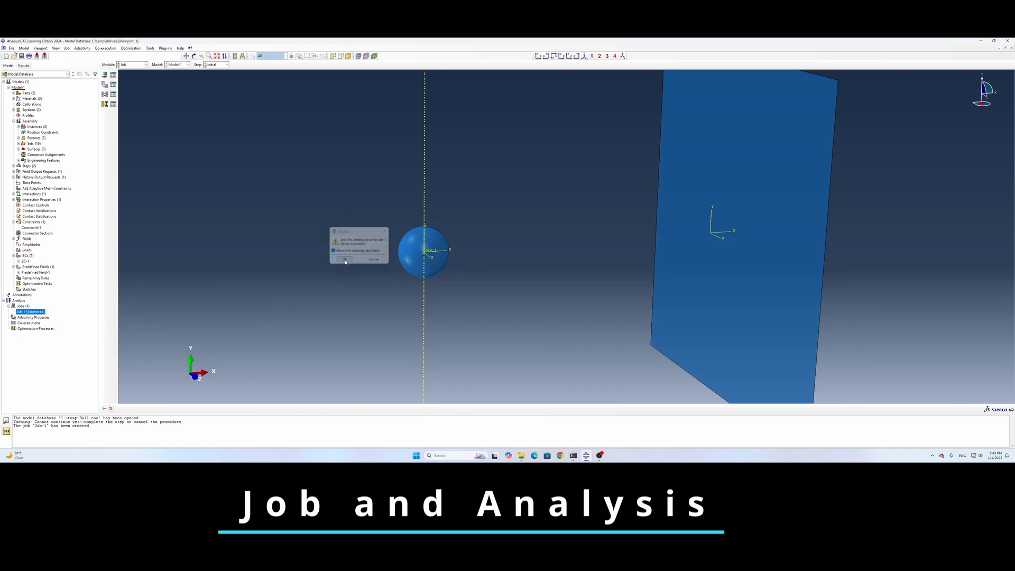
- Monitor Job-1's run through its last increments and close the monitor
right_click(37, 312)
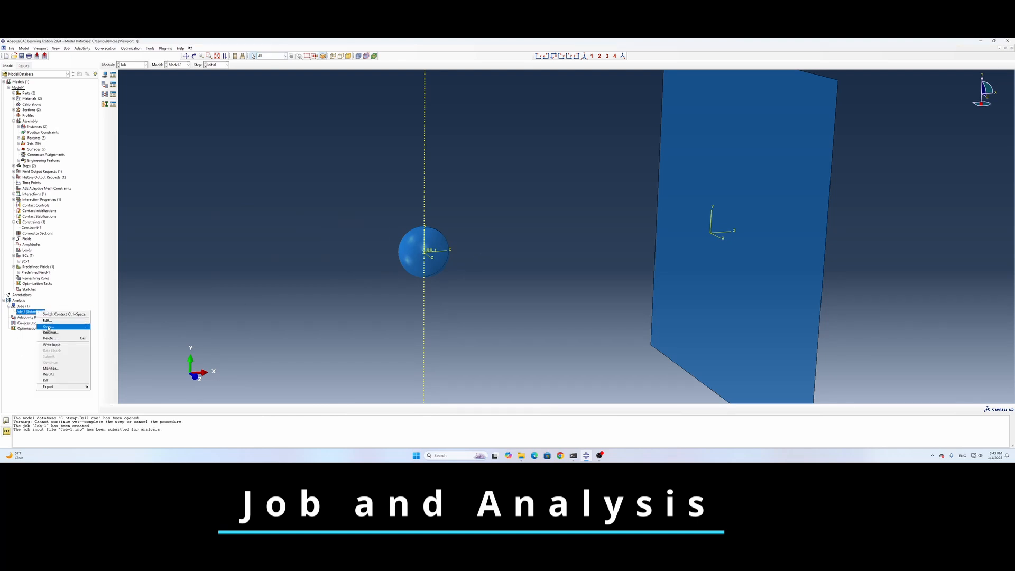
click(88, 369)
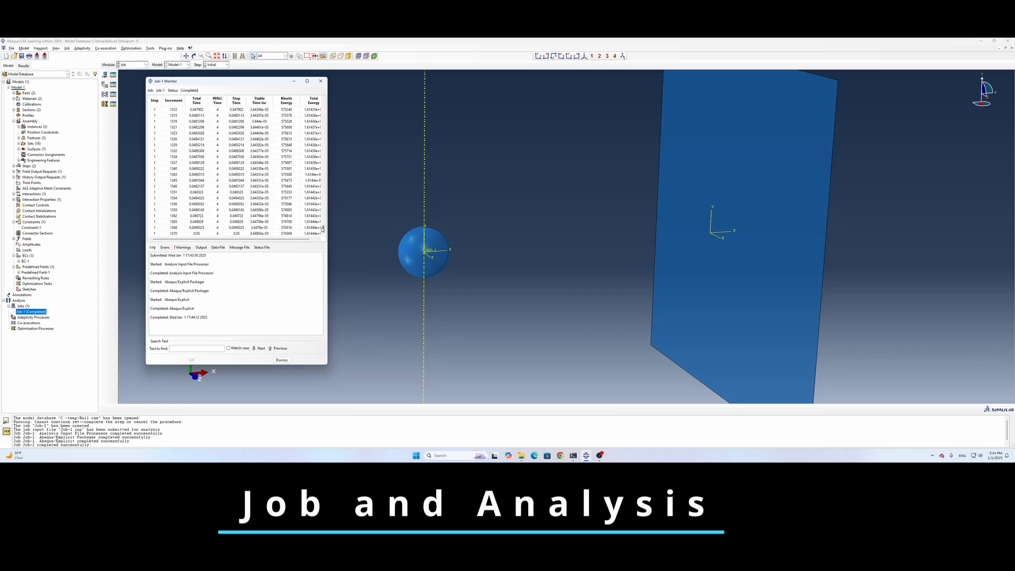
mouse_move(323, 228)
mouse_down()
mouse_move(319, 119)
mouse_move(318, 236)
mouse_up()
click(321, 81)
- Open Job-1's results, plot the Mises stress contours on the deformed shape and animate the time history
right_click(37, 314)
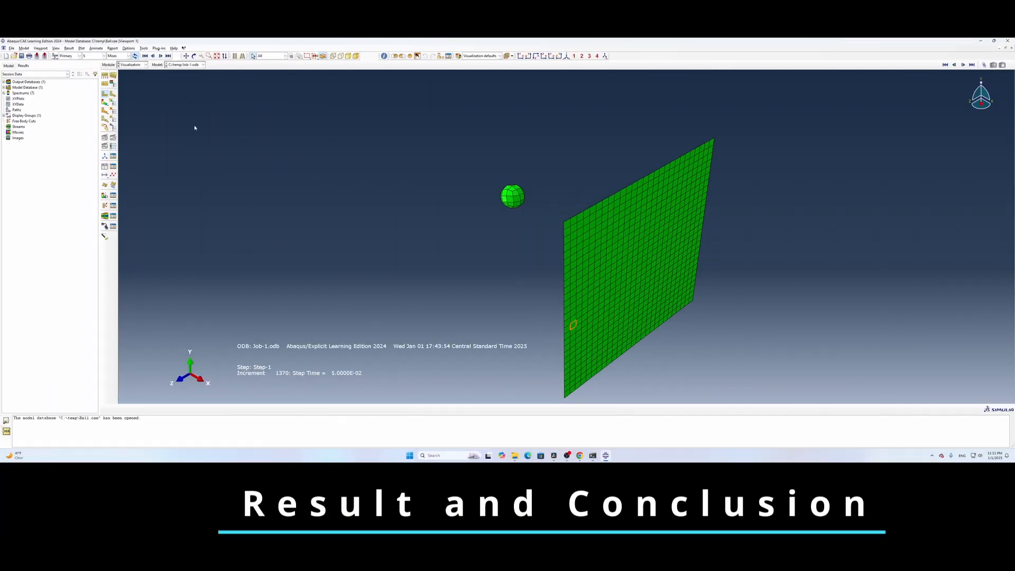
click(194, 56)
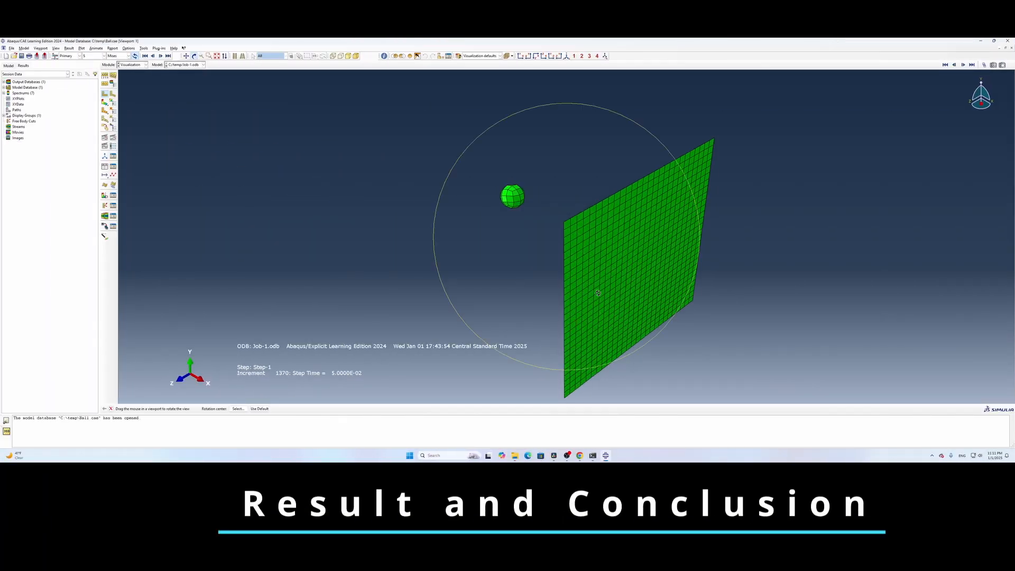
drag(598, 290, 682, 189)
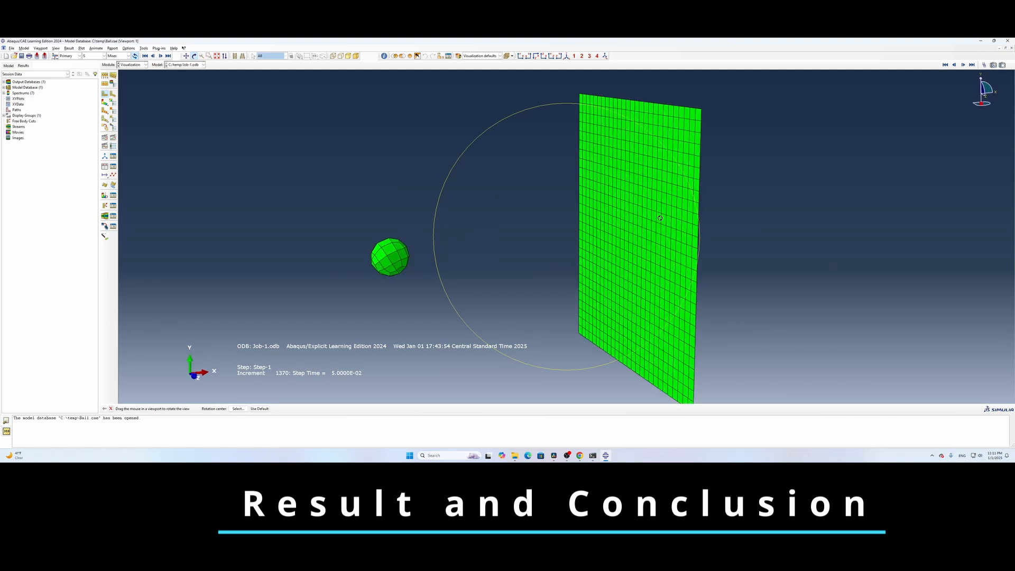
click(104, 103)
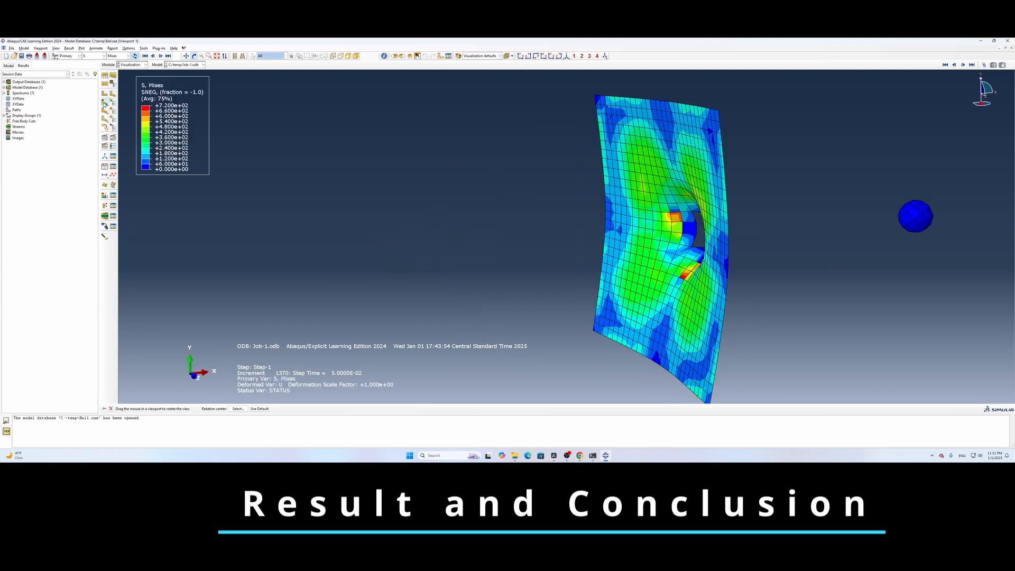
click(113, 139)
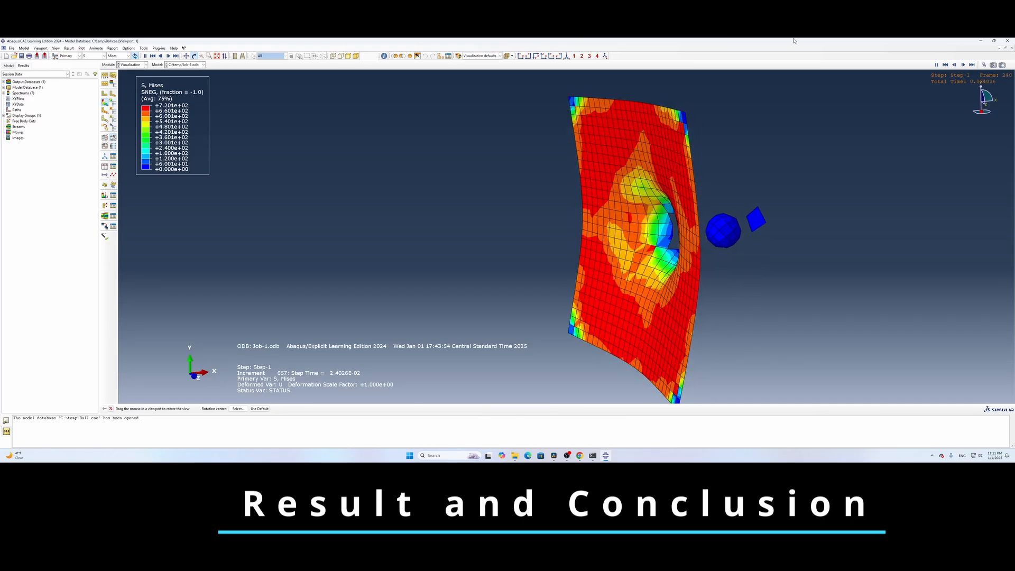
- Examine the plate's impact zone from its far side at animation frame 147 and at frame 179
click(984, 65)
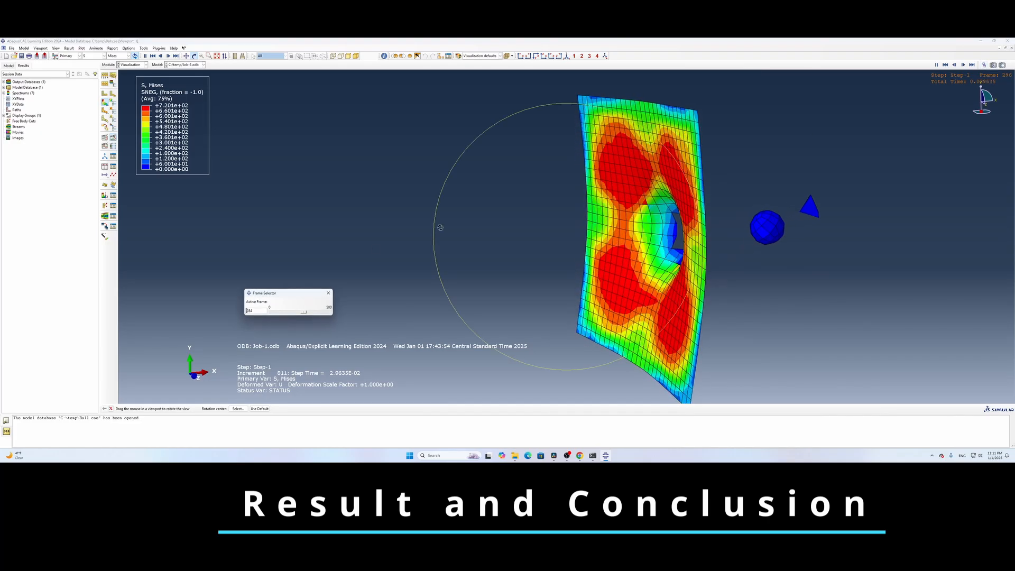
mouse_move(304, 312)
mouse_down()
mouse_move(279, 313)
mouse_move(290, 314)
mouse_up()
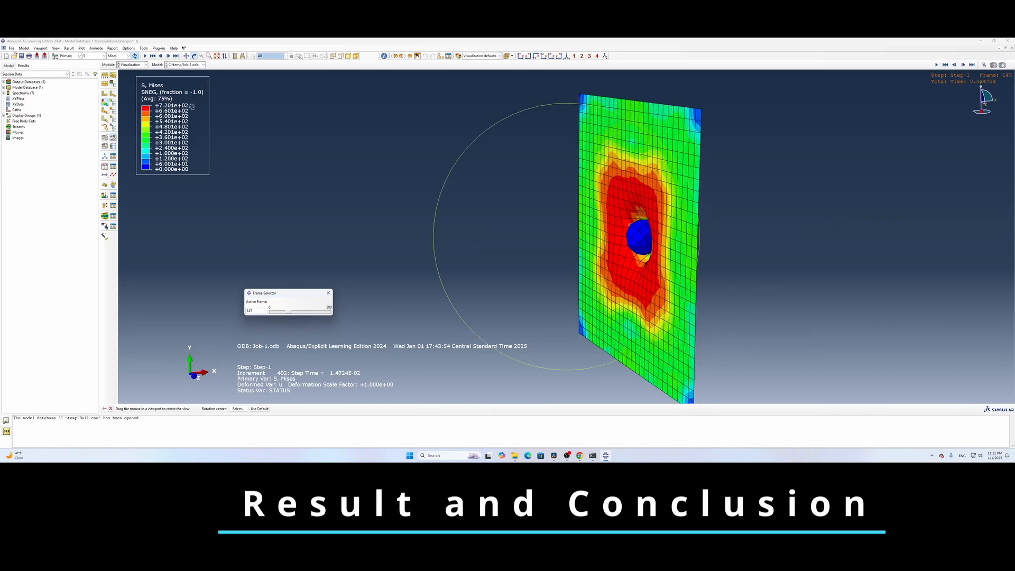
drag(645, 243, 609, 248)
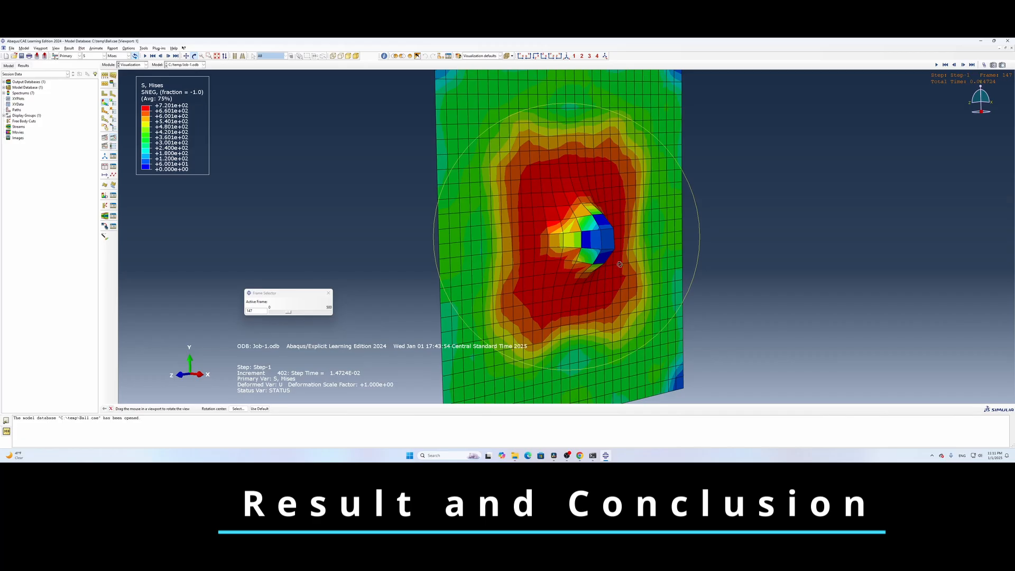
drag(607, 265, 561, 269)
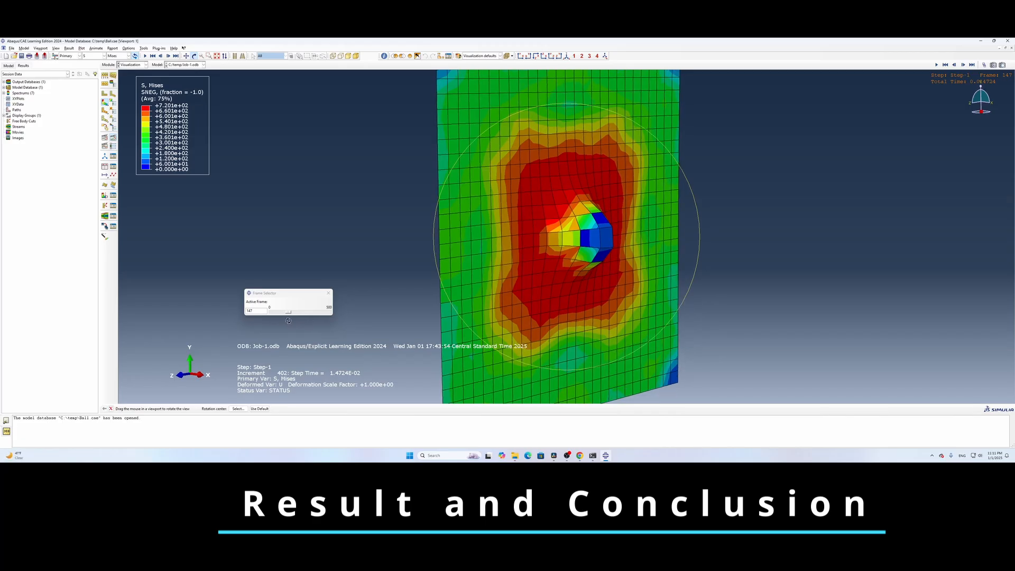
drag(288, 313, 294, 313)
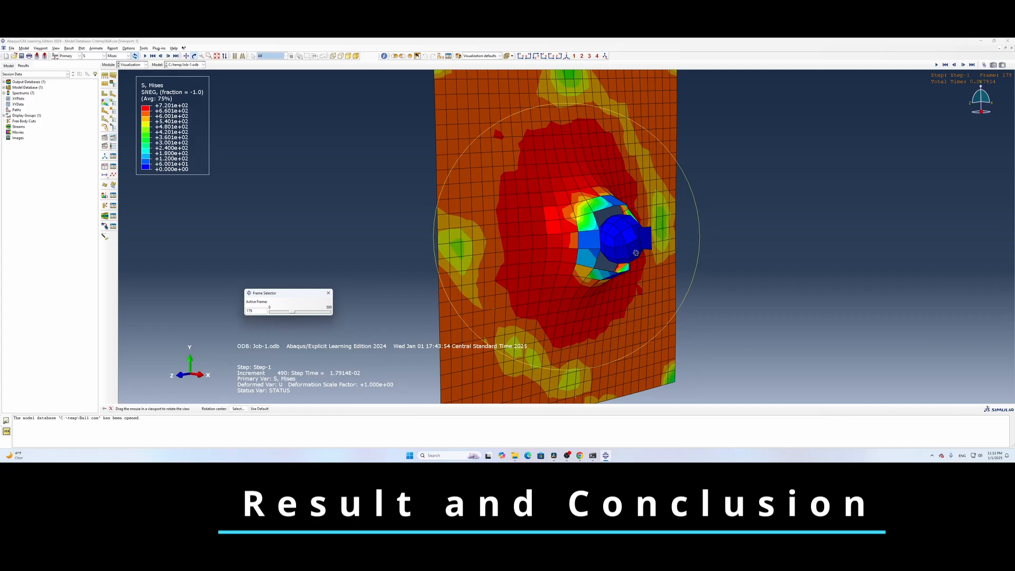
- Switch to the Google Docs document and review the plate's ductile damage and plastic data alongside the stress contours
click(581, 456)
scroll(813, 321, up, 5)
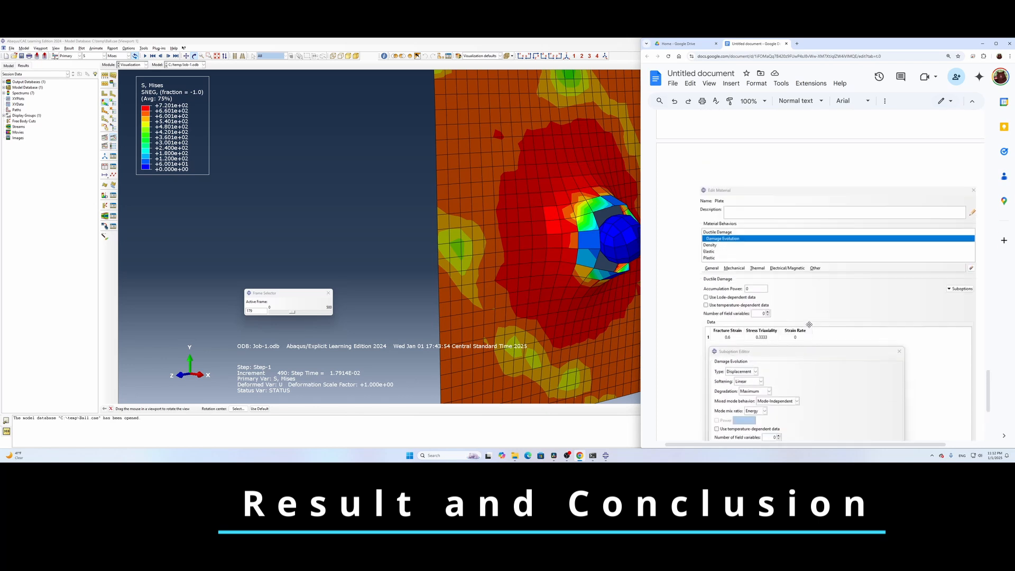
scroll(809, 325, down, 10)
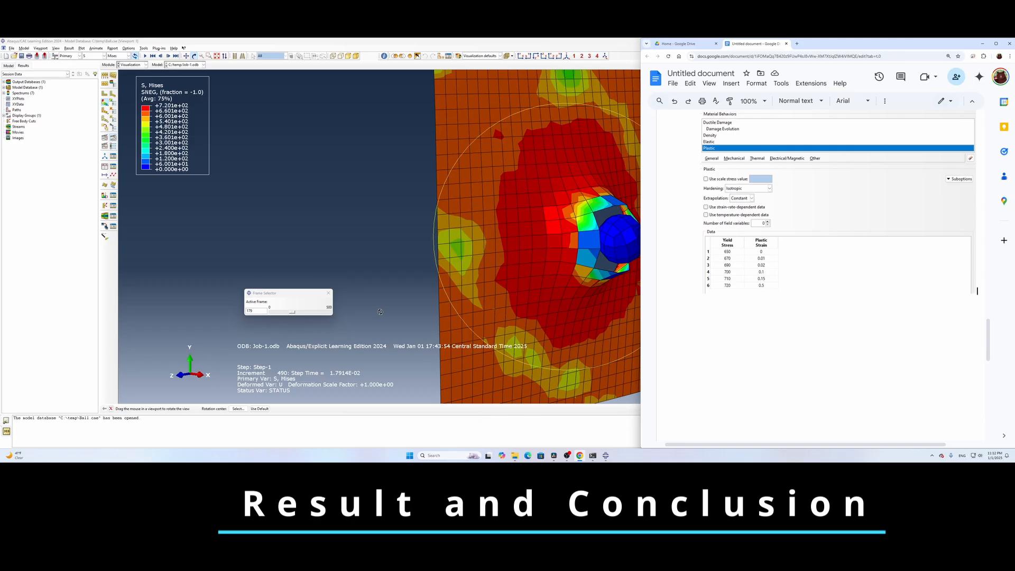
scroll(381, 312, down, 2)
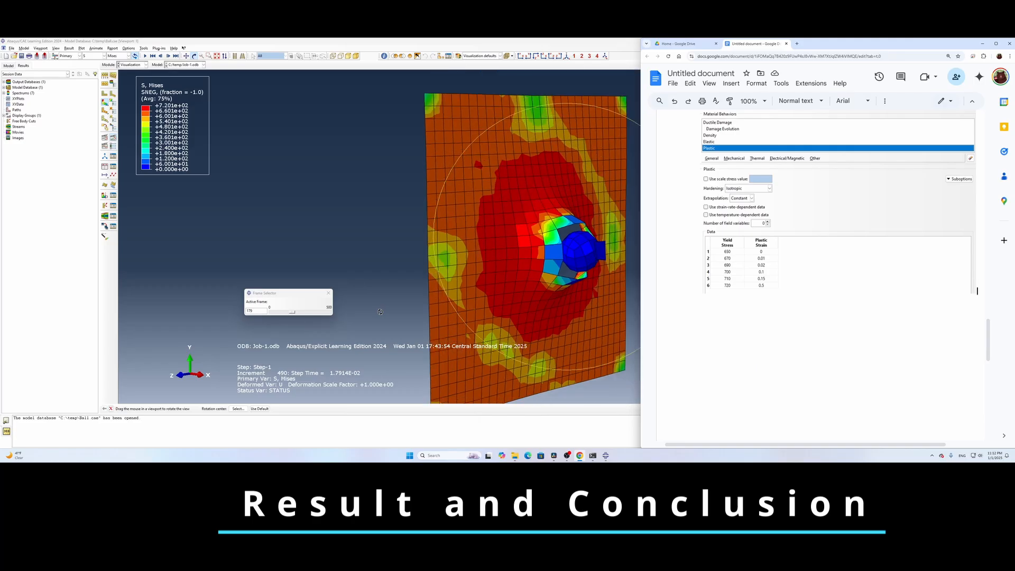